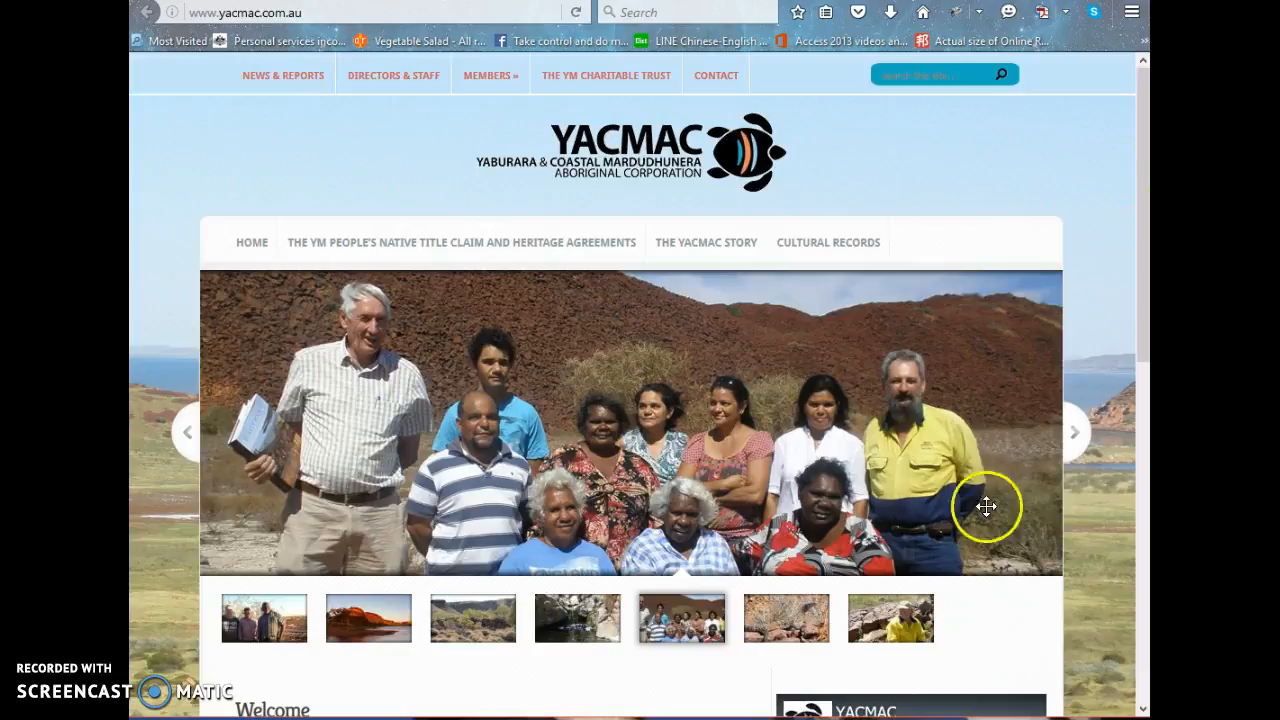
Look over the YACMAC home page, including its navigation links, image slider, Welcome text, Facebook feed and footer admin login link.
{"action": "scroll", "coordinate": [1107, 174], "scroll_direction": "down", "scroll_amount": 3}
{"action": "scroll", "coordinate": [1106, 175], "scroll_direction": "up", "scroll_amount": 3}
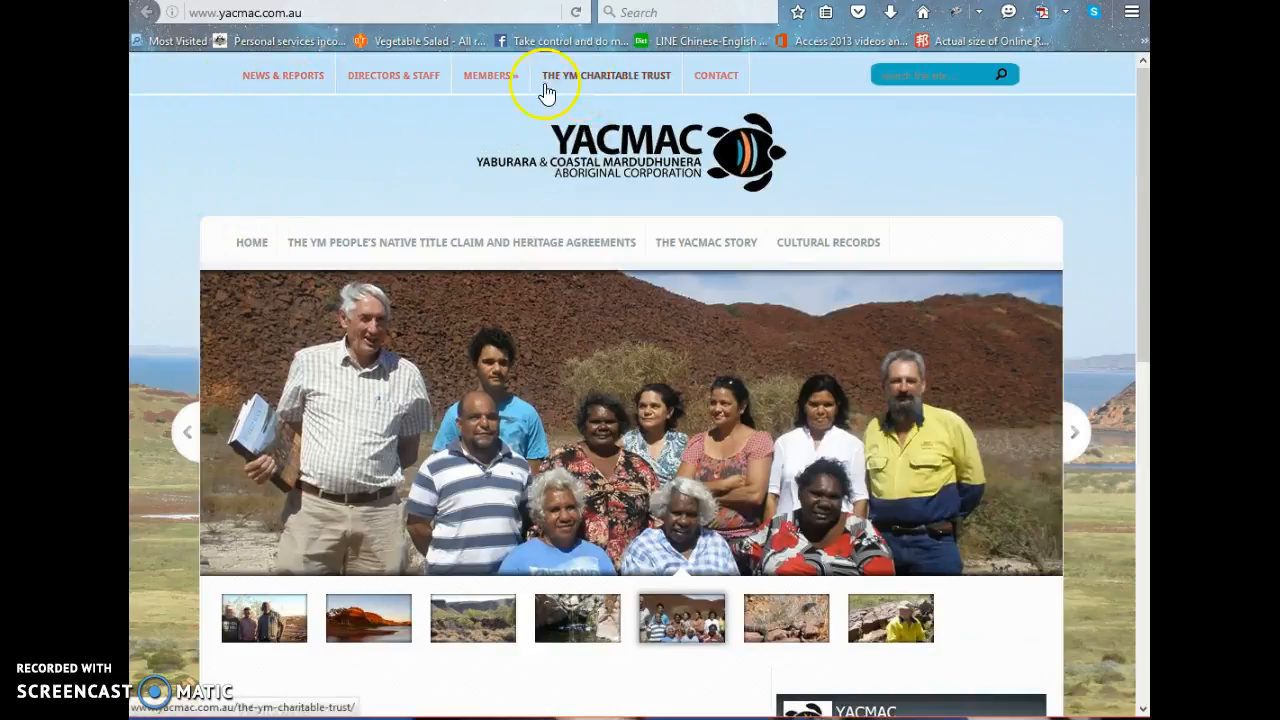
{"action": "scroll", "coordinate": [1081, 190], "scroll_direction": "down", "scroll_amount": 4}
{"action": "scroll", "coordinate": [1081, 190], "scroll_direction": "down", "scroll_amount": 3}
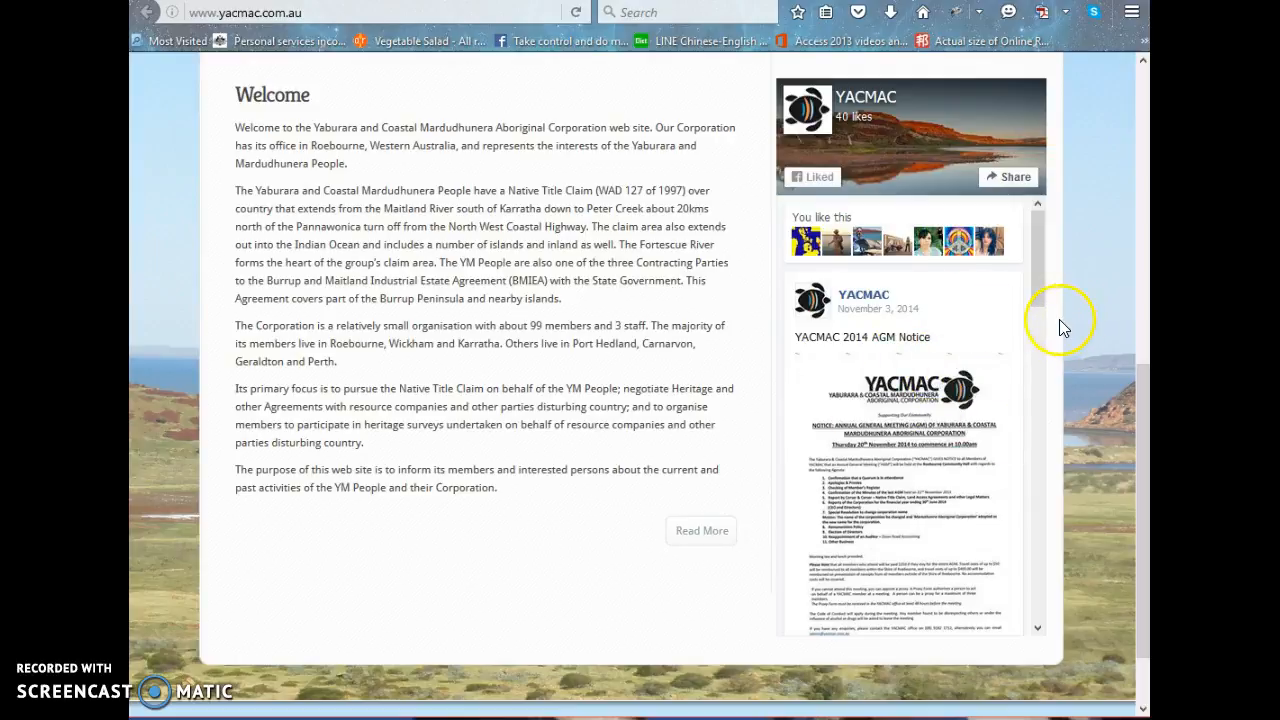
{"action": "scroll", "coordinate": [1058, 319], "scroll_direction": "up", "scroll_amount": 3}
{"action": "scroll", "coordinate": [1059, 319], "scroll_direction": "up", "scroll_amount": 3}
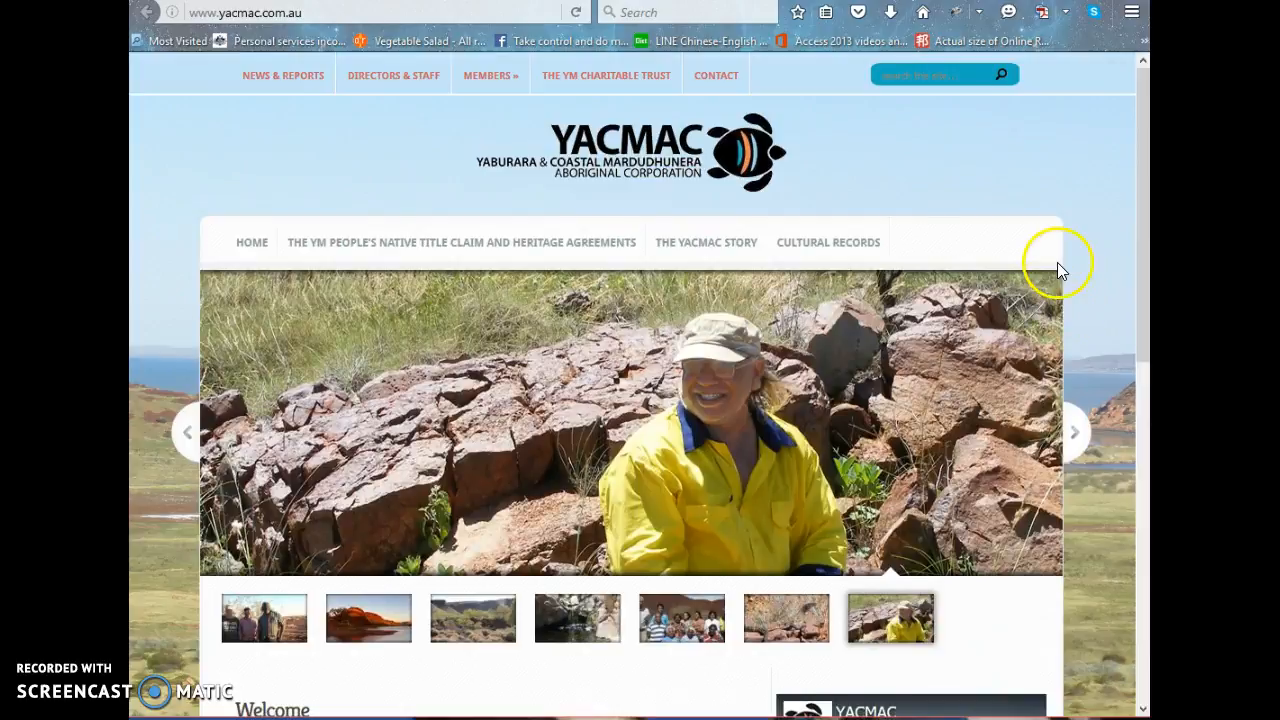
{"action": "scroll", "coordinate": [1058, 268], "scroll_direction": "down", "scroll_amount": 2}
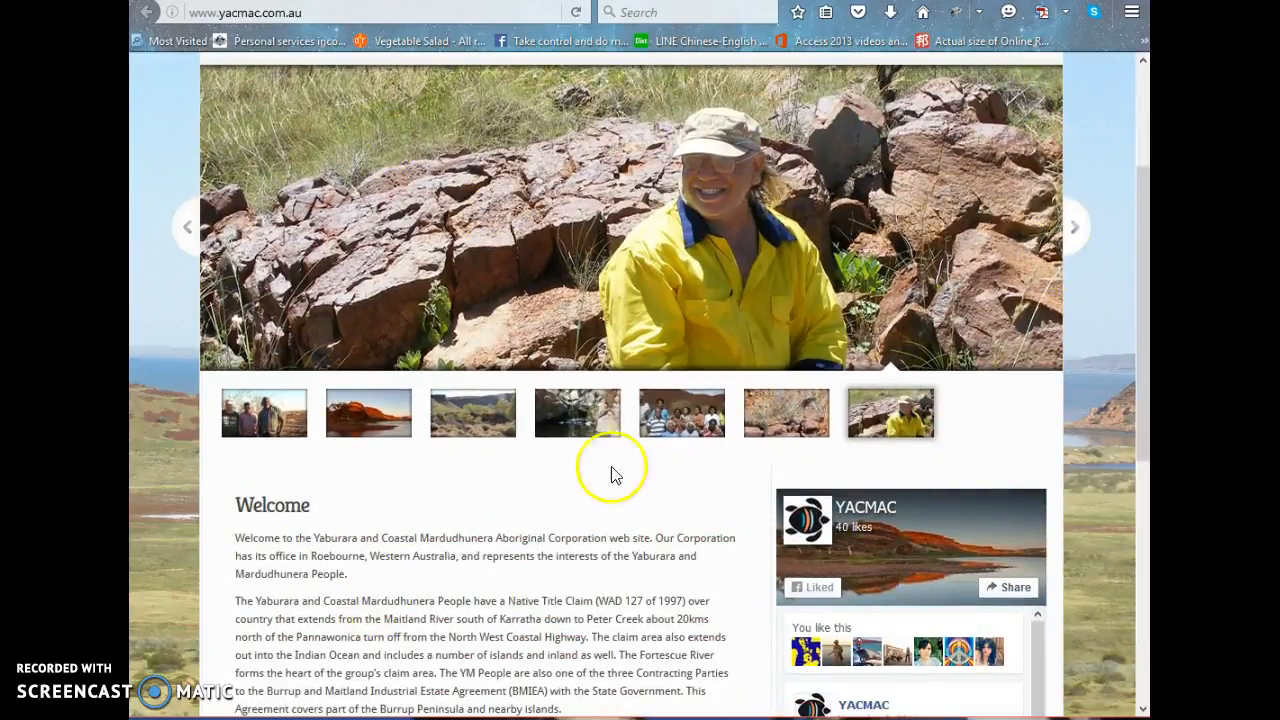
{"action": "scroll", "coordinate": [697, 315], "scroll_direction": "up", "scroll_amount": 2}
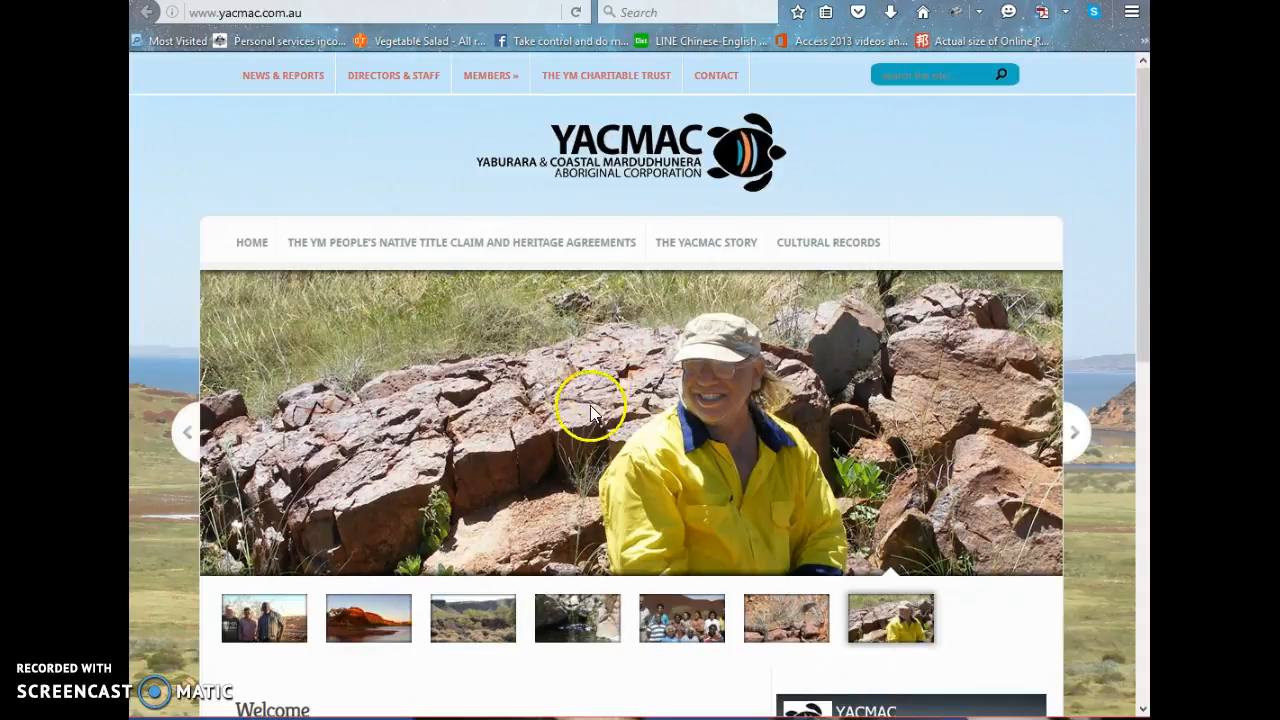
{"action": "scroll", "coordinate": [588, 400], "scroll_direction": "down", "scroll_amount": 8}
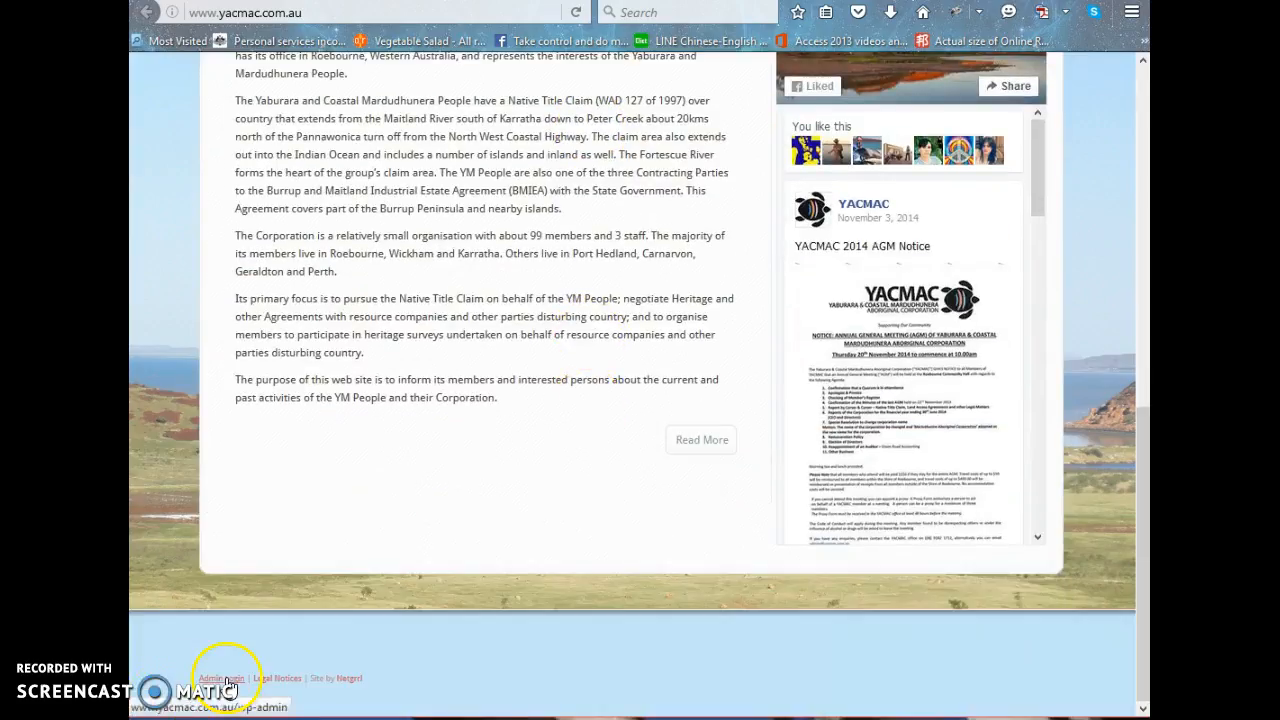
Switch to the site's WordPress admin, view the list of posts and open the list of pages.
{"action": "left_click", "coordinate": [780, 2]}
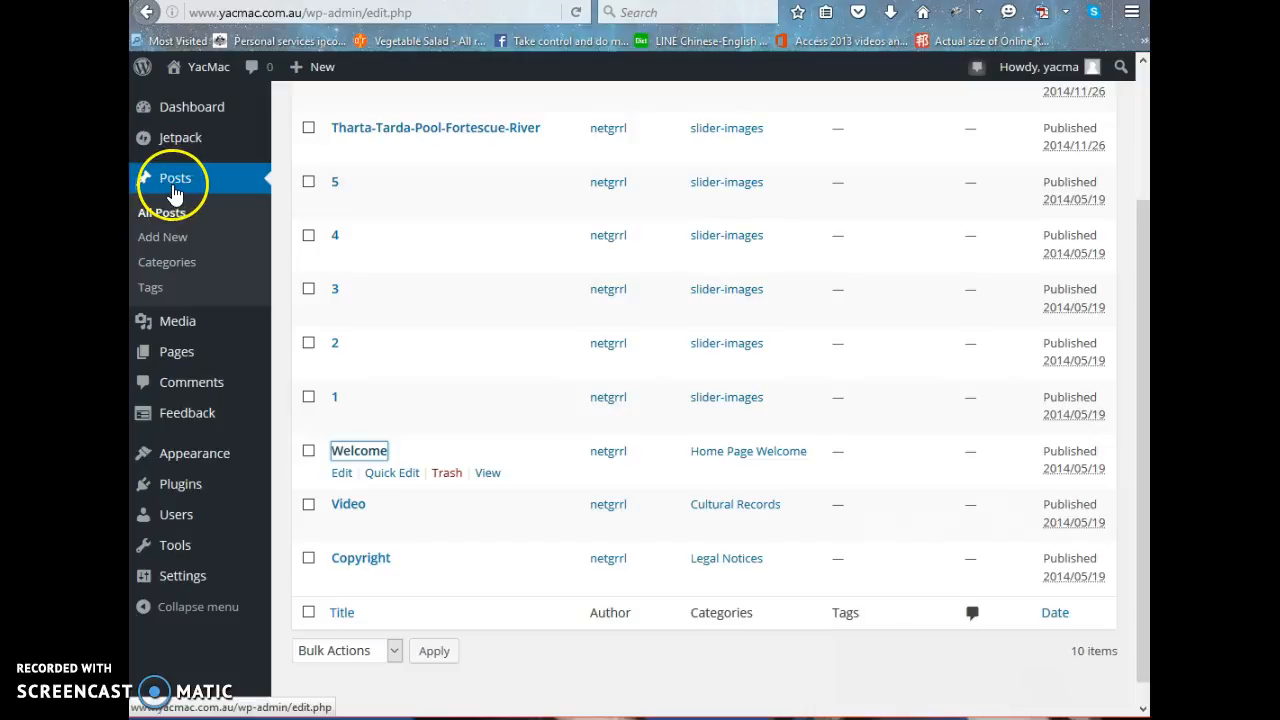
{"action": "scroll", "coordinate": [560, 255], "scroll_direction": "up", "scroll_amount": 3}
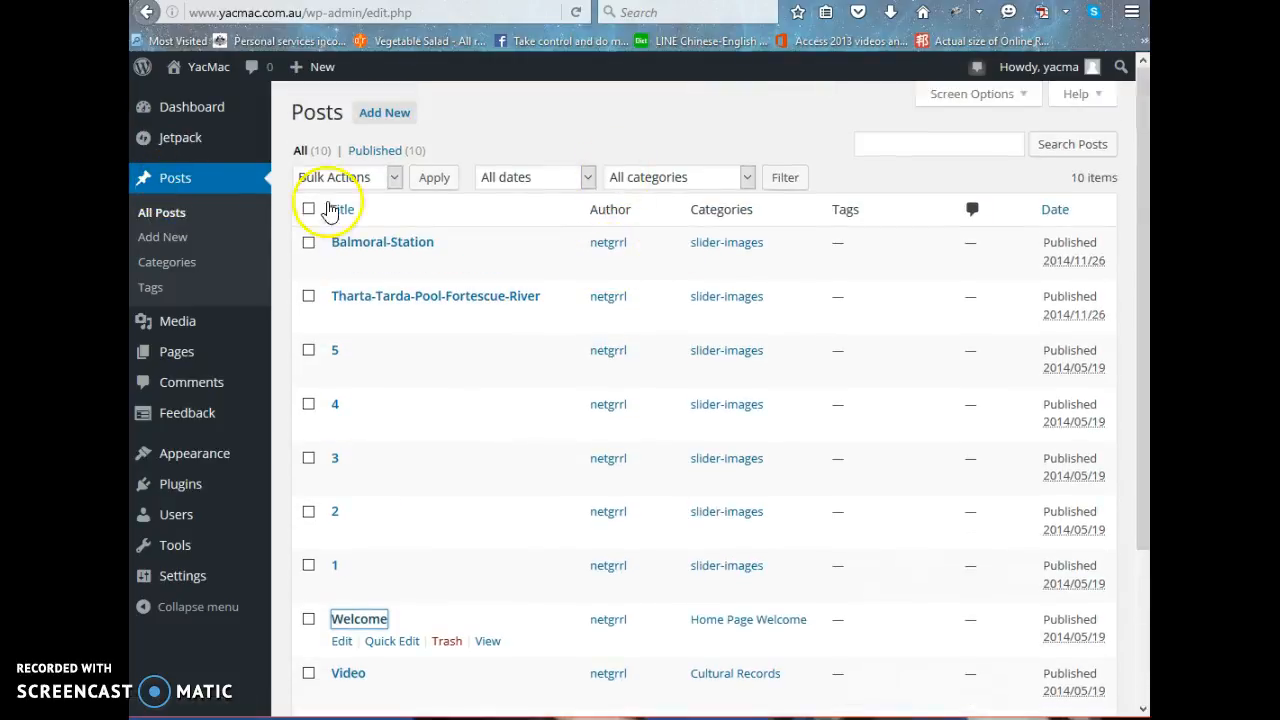
{"action": "mouse_move", "coordinate": [170, 368]}
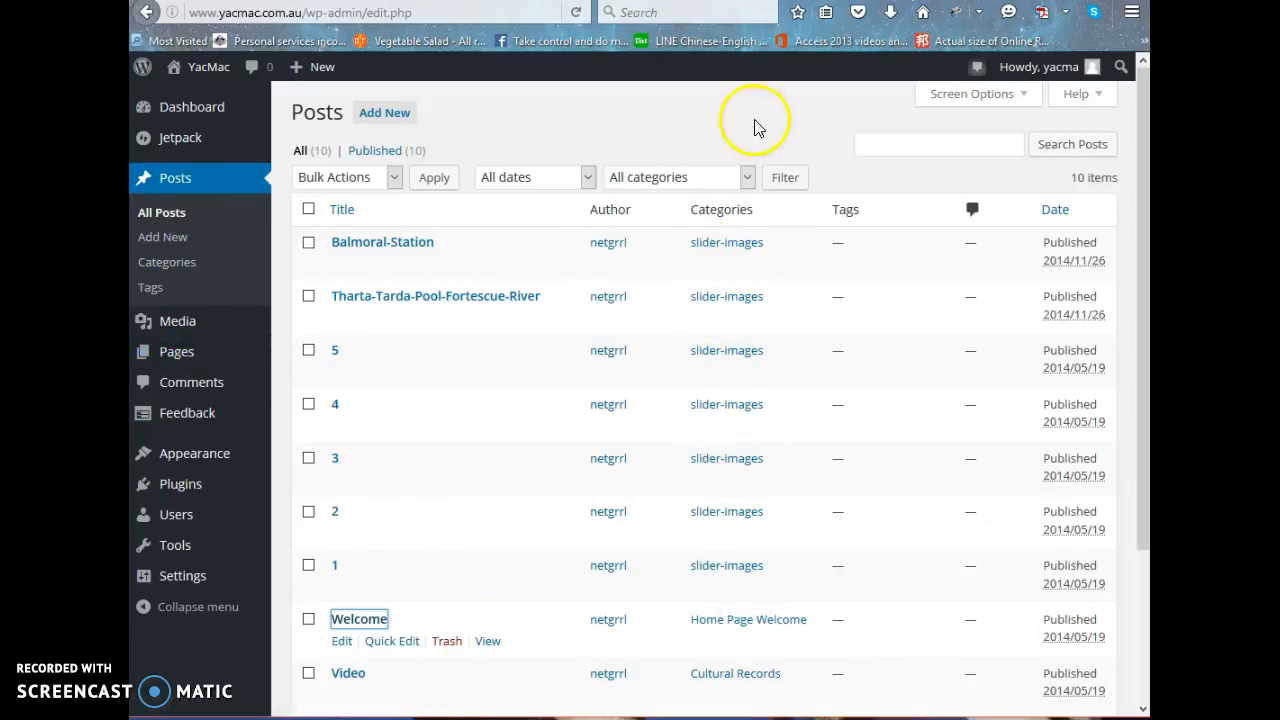
{"action": "left_click", "coordinate": [180, 362]}
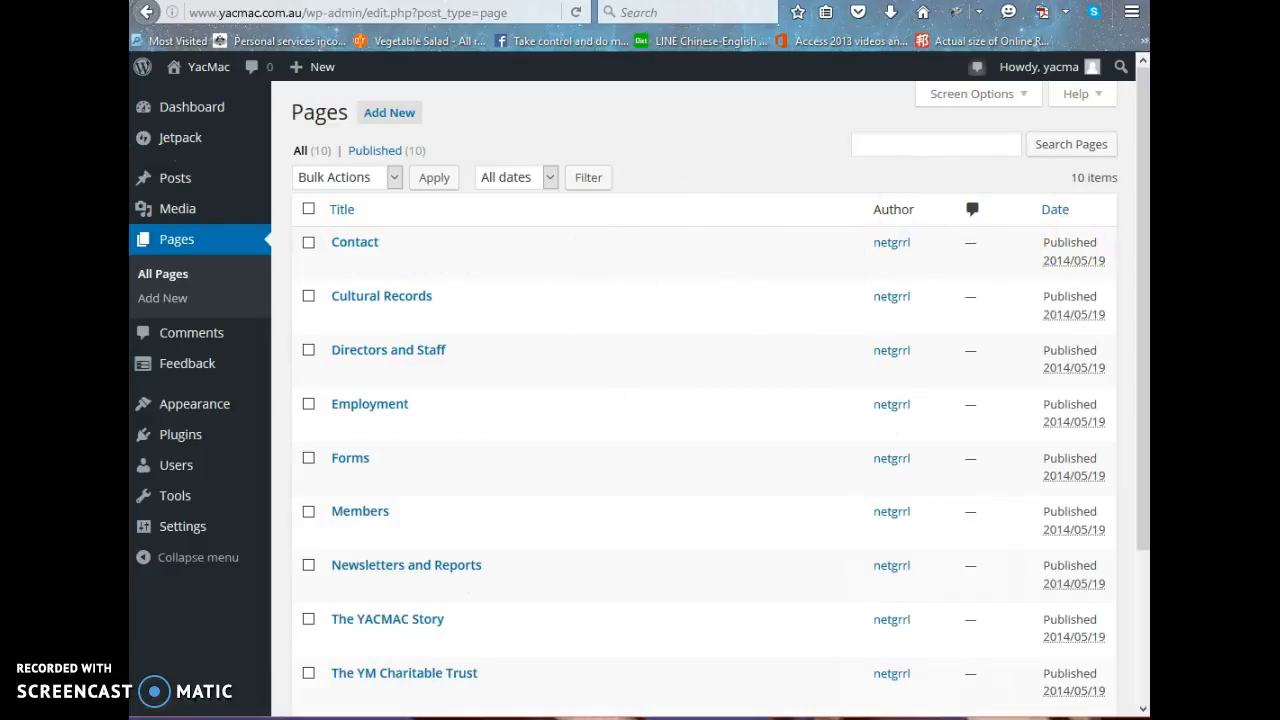
Return to the list of all posts and review their titles and assigned categories.
{"action": "left_click", "coordinate": [182, 189]}
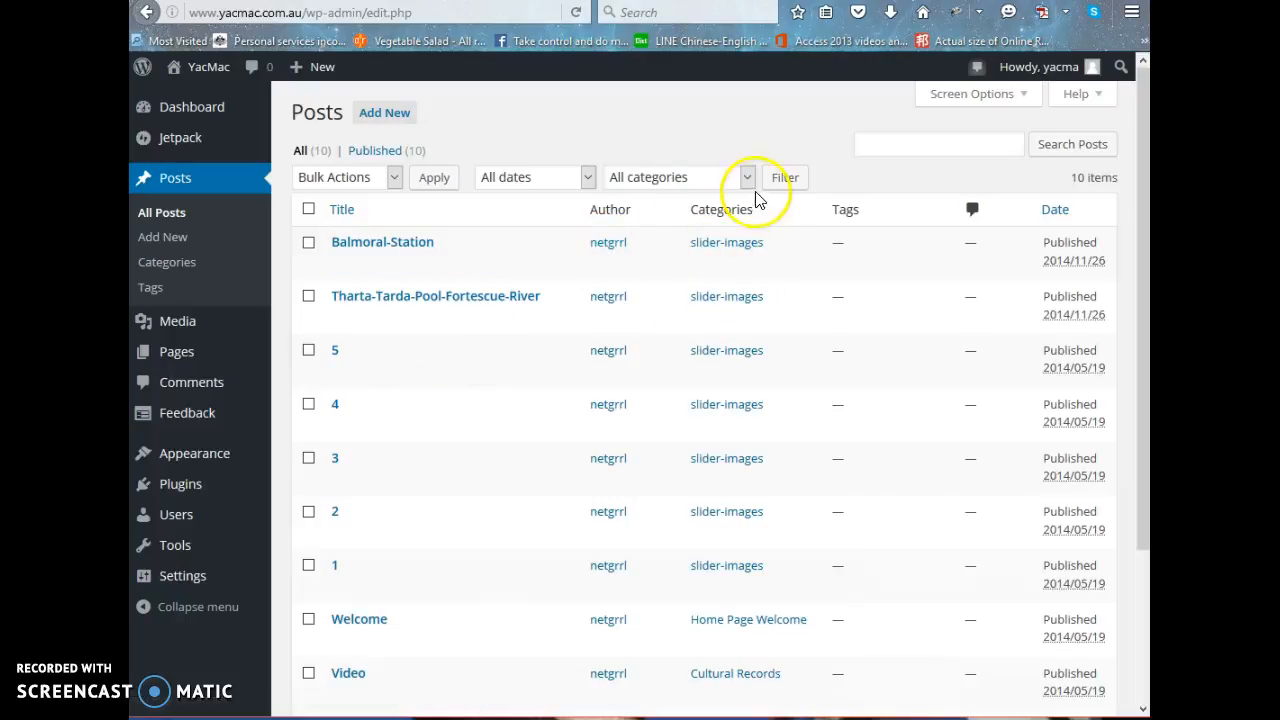
{"action": "scroll", "coordinate": [811, 320], "scroll_direction": "down", "scroll_amount": 3}
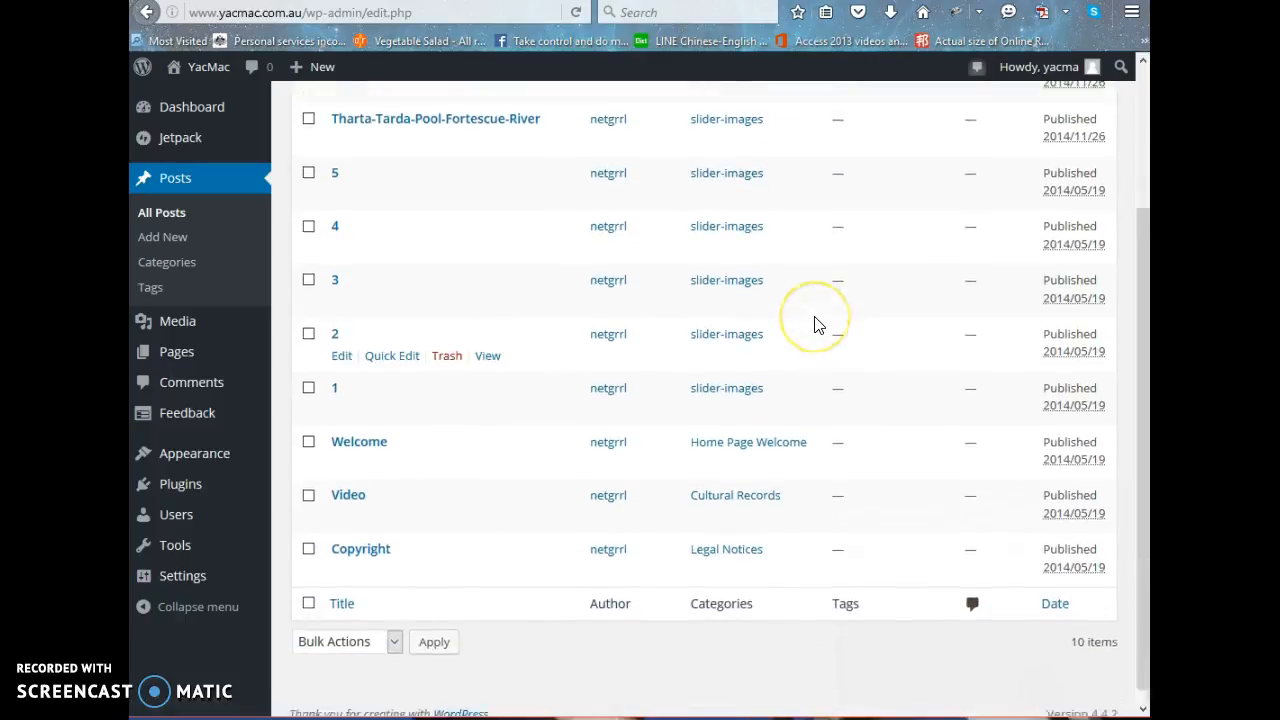
{"action": "scroll", "coordinate": [814, 324], "scroll_direction": "up", "scroll_amount": 3}
{"action": "scroll", "coordinate": [814, 323], "scroll_direction": "down", "scroll_amount": 3}
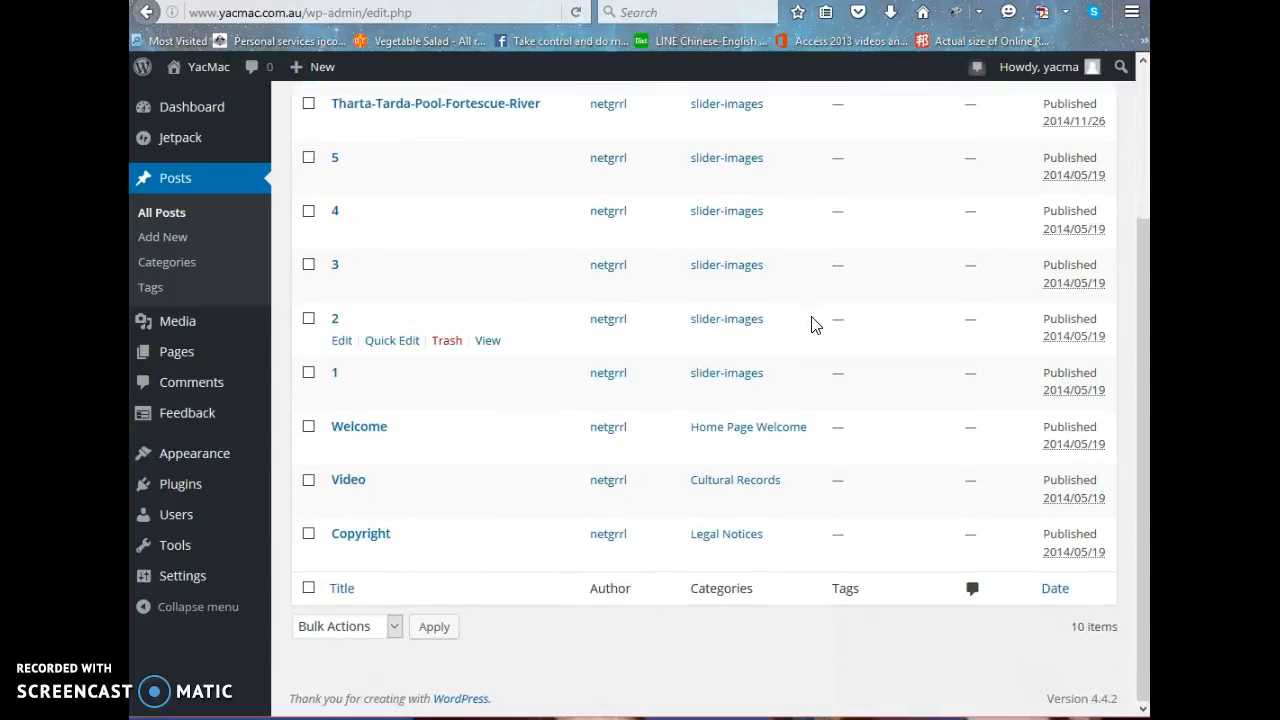
{"action": "scroll", "coordinate": [812, 323], "scroll_direction": "up", "scroll_amount": 3}
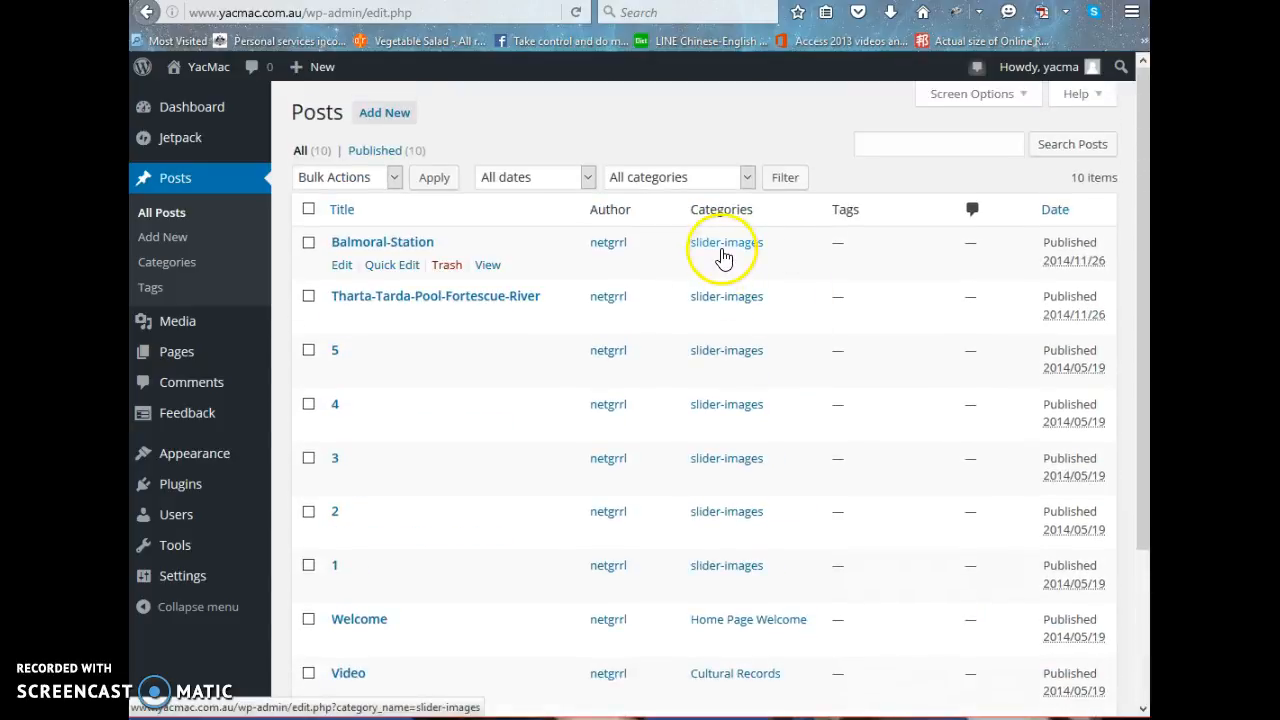
{"action": "scroll", "coordinate": [803, 281], "scroll_direction": "down", "scroll_amount": 3}
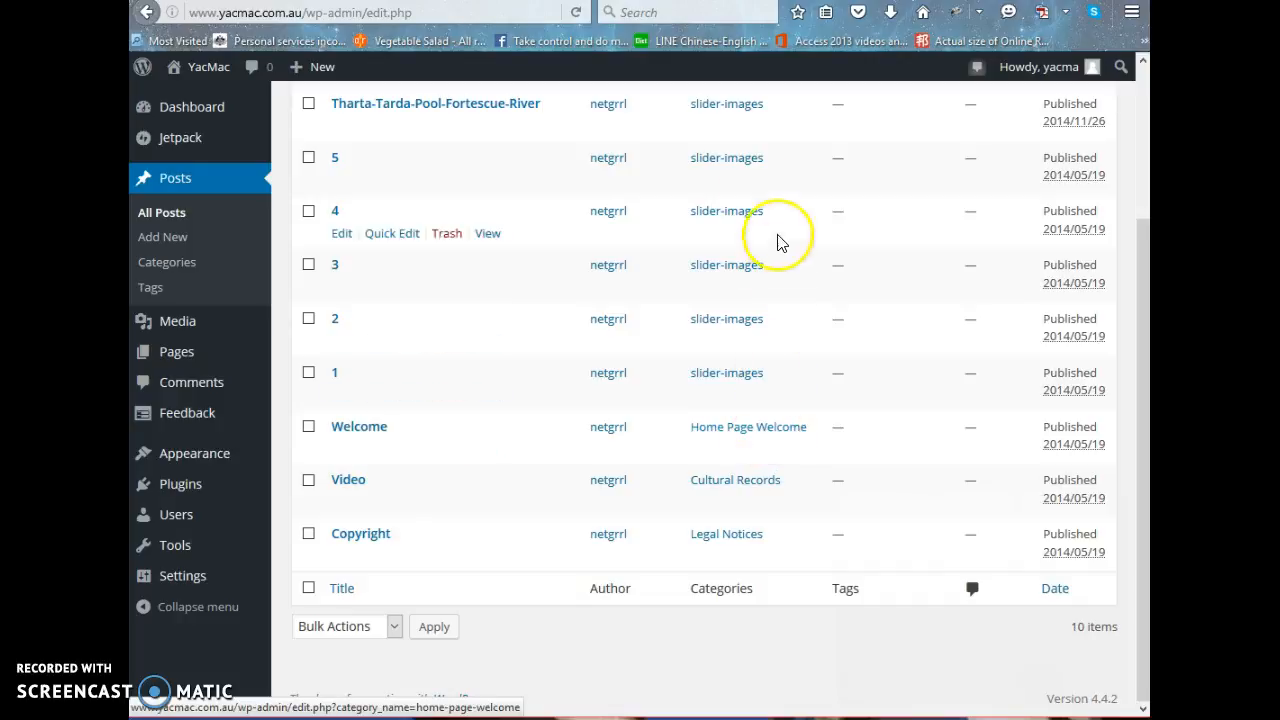
{"action": "scroll", "coordinate": [763, 190], "scroll_direction": "up", "scroll_amount": 3}
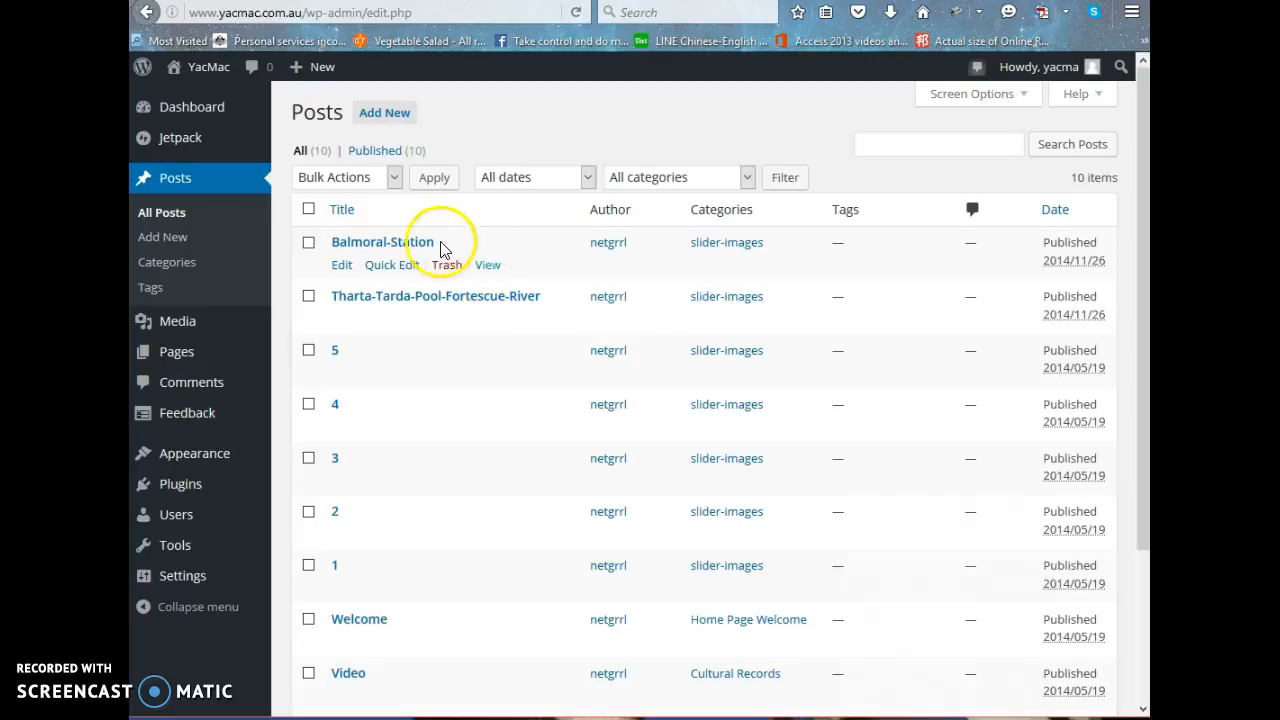
Open the slider-images post titled 5 for editing and place the cursor in its empty body.
{"action": "left_click", "coordinate": [335, 356]}
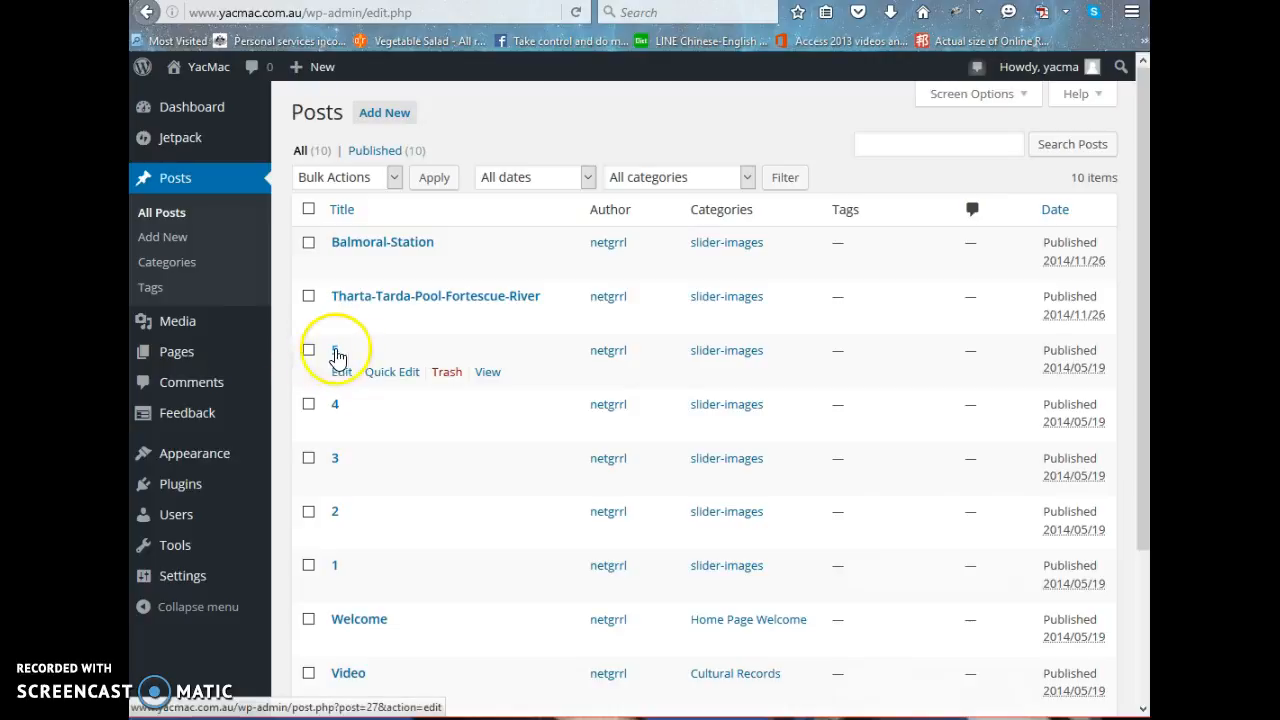
{"action": "left_click", "coordinate": [335, 354]}
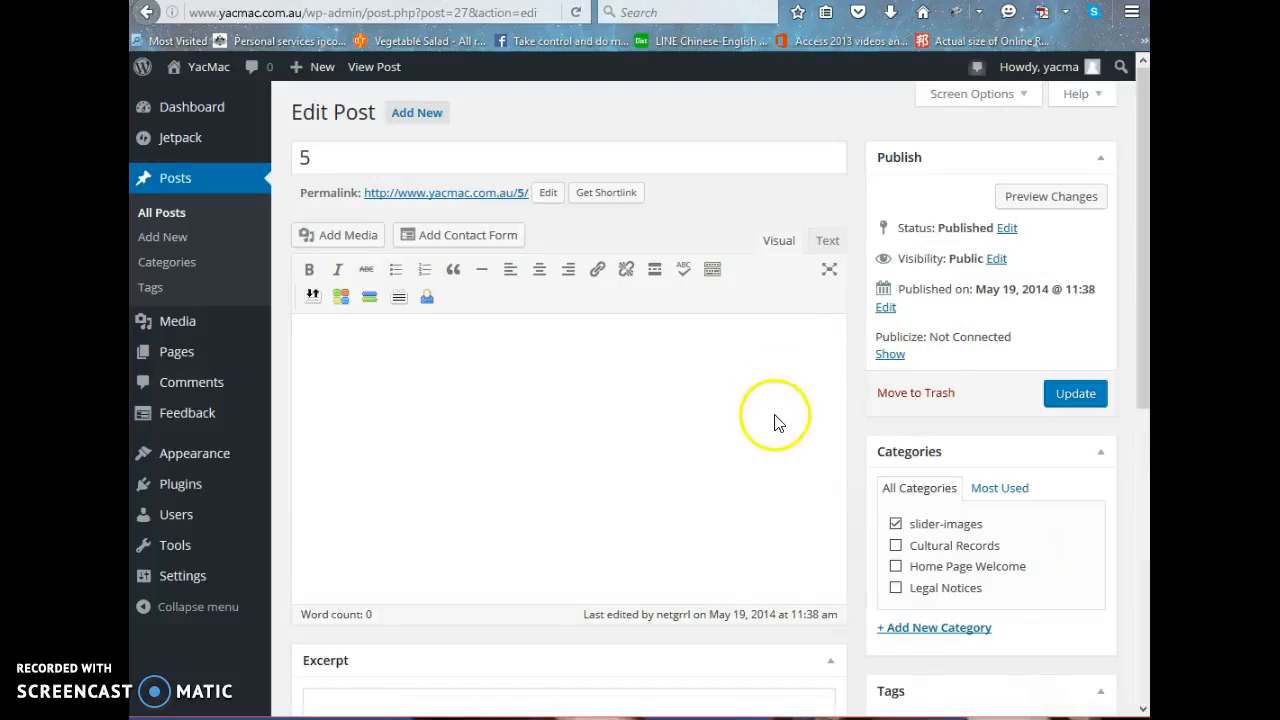
{"action": "left_click", "coordinate": [425, 393]}
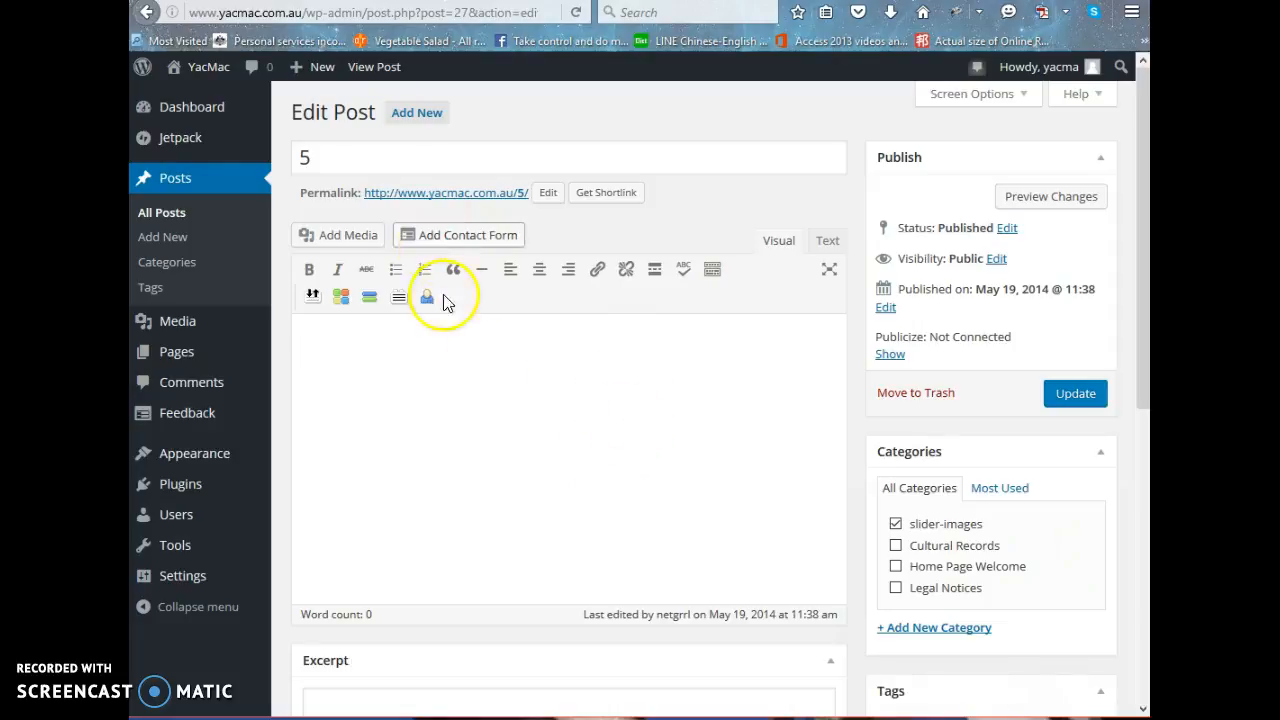
Examine the post's edit page from the content area through categories and tags down to the featured image.
{"action": "scroll", "coordinate": [697, 434], "scroll_direction": "down", "scroll_amount": 2}
{"action": "scroll", "coordinate": [699, 435], "scroll_direction": "down", "scroll_amount": 3}
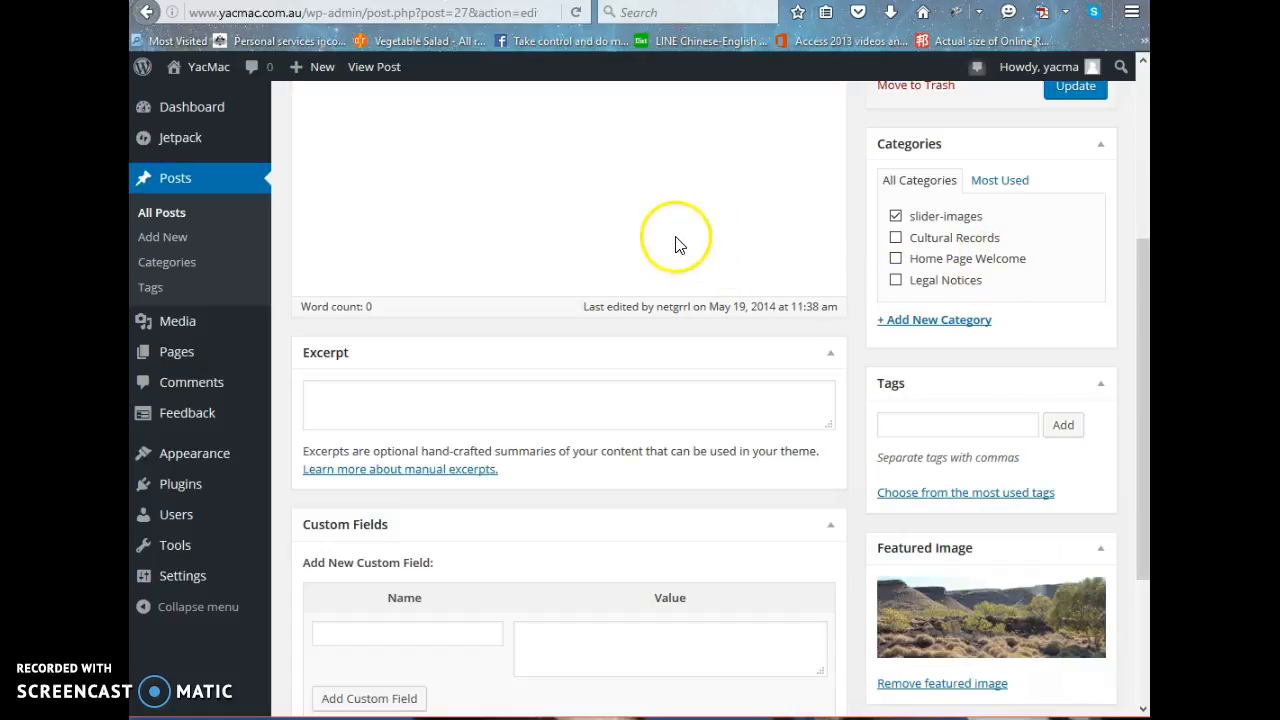
{"action": "scroll", "coordinate": [700, 209], "scroll_direction": "up", "scroll_amount": 2}
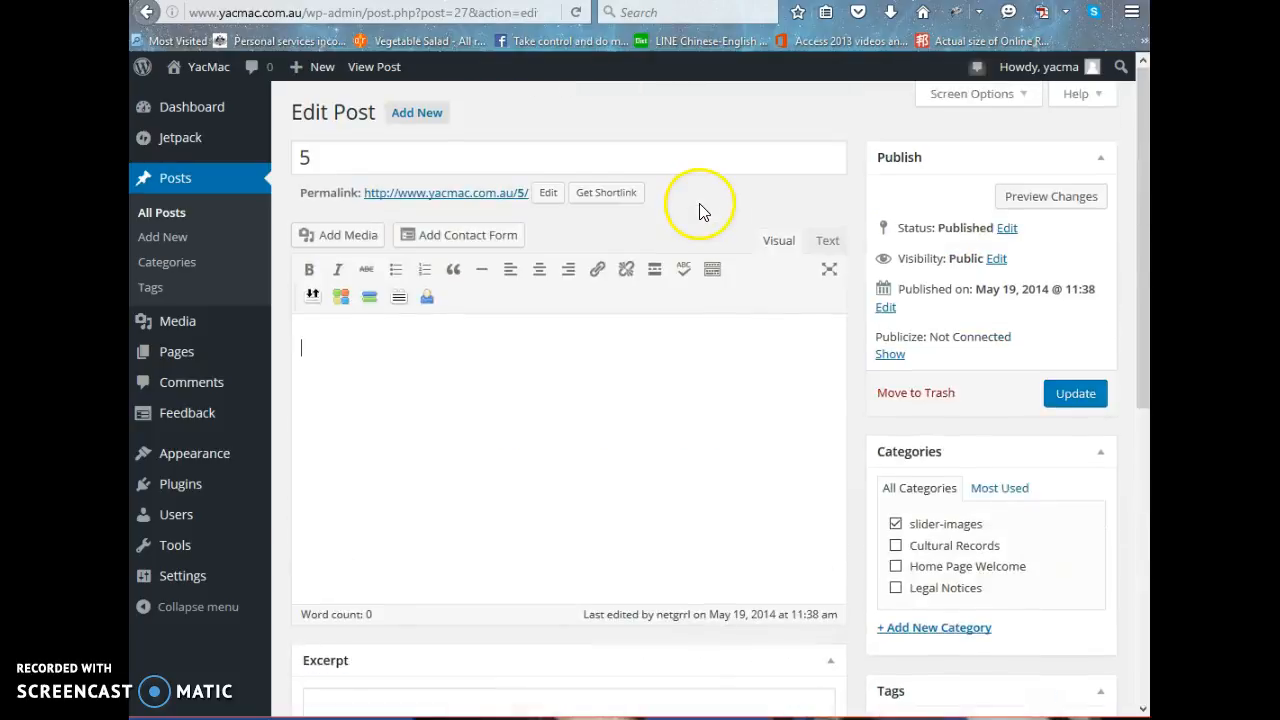
{"action": "scroll", "coordinate": [700, 209], "scroll_direction": "down", "scroll_amount": 3}
{"action": "scroll", "coordinate": [651, 163], "scroll_direction": "up", "scroll_amount": 3}
{"action": "scroll", "coordinate": [651, 166], "scroll_direction": "down", "scroll_amount": 5}
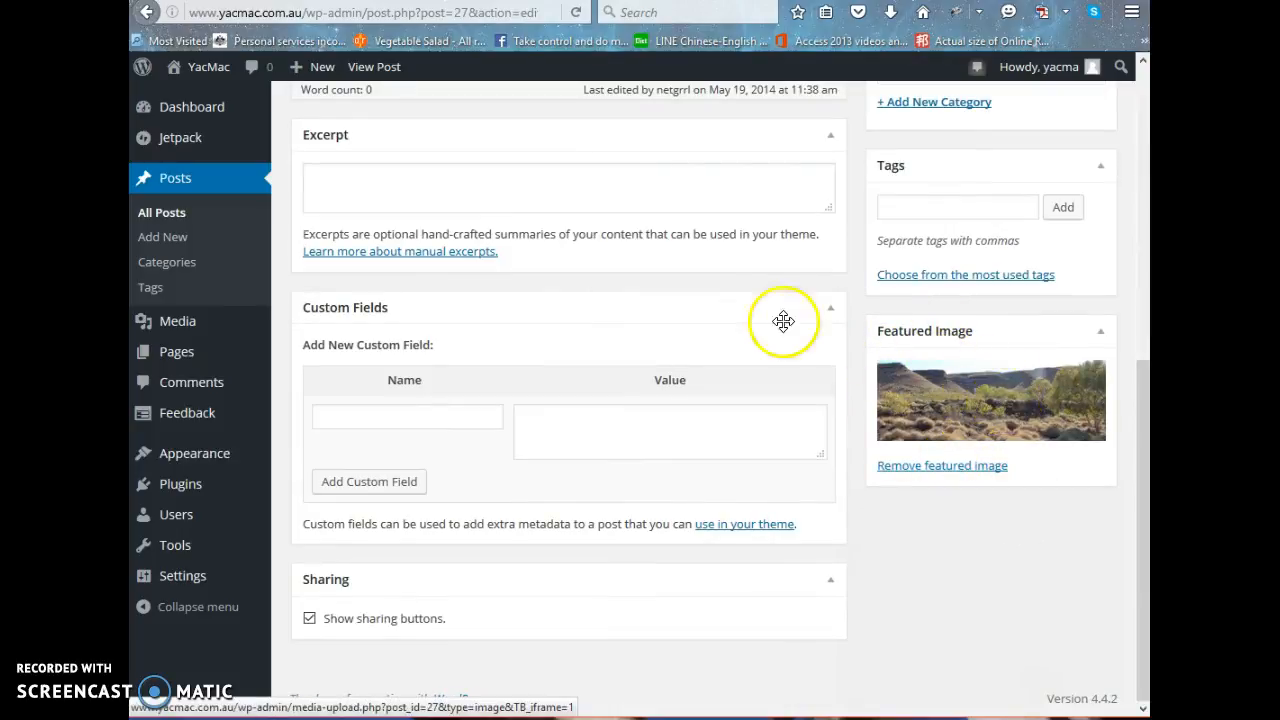
{"action": "scroll", "coordinate": [751, 294], "scroll_direction": "up", "scroll_amount": 5}
{"action": "scroll", "coordinate": [753, 296], "scroll_direction": "down", "scroll_amount": 4}
{"action": "scroll", "coordinate": [751, 295], "scroll_direction": "down", "scroll_amount": 1}
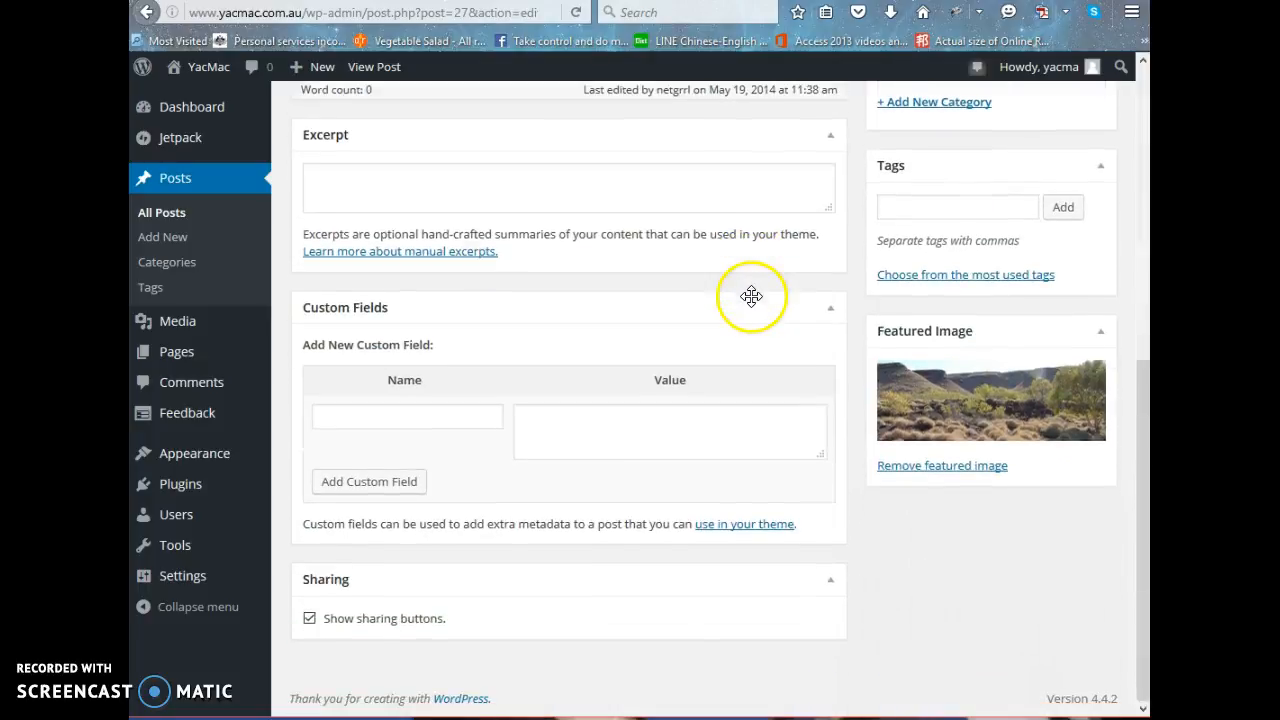
Remove the post's featured image and select the landscape photo Picture-1951.jpg from the Media Library as the featured image.
{"action": "left_click", "coordinate": [960, 468]}
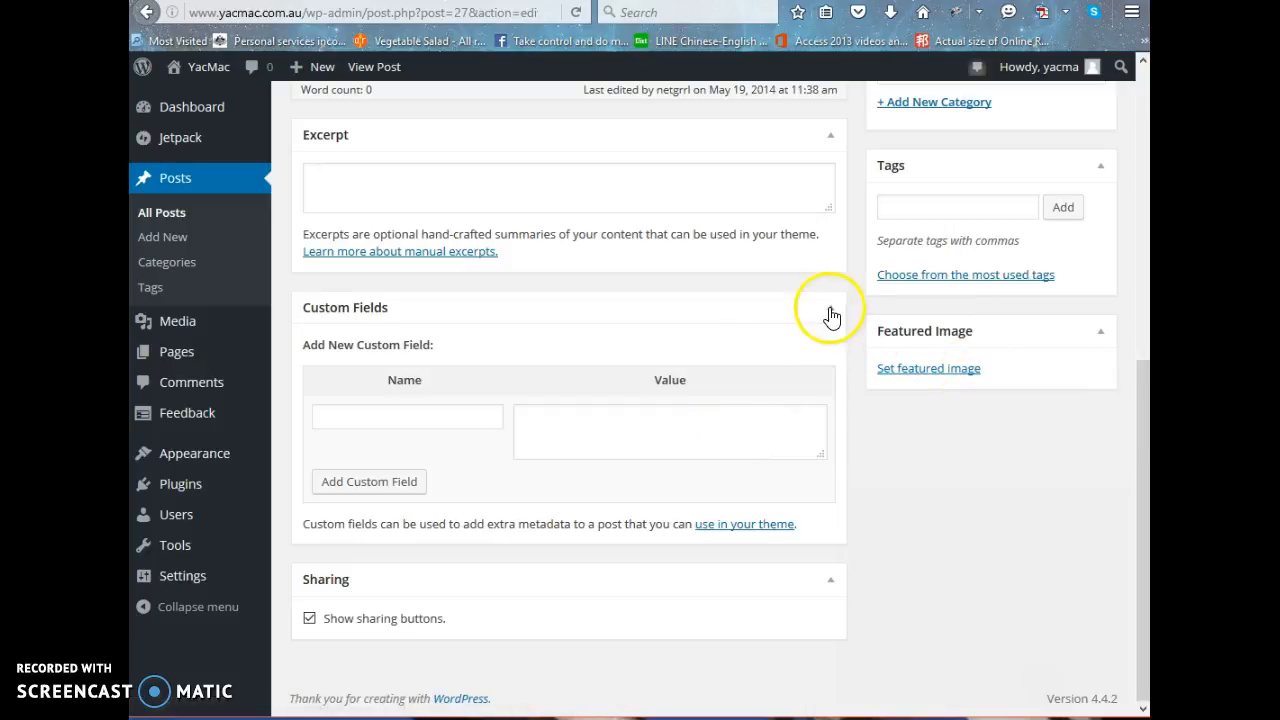
{"action": "left_click", "coordinate": [966, 376]}
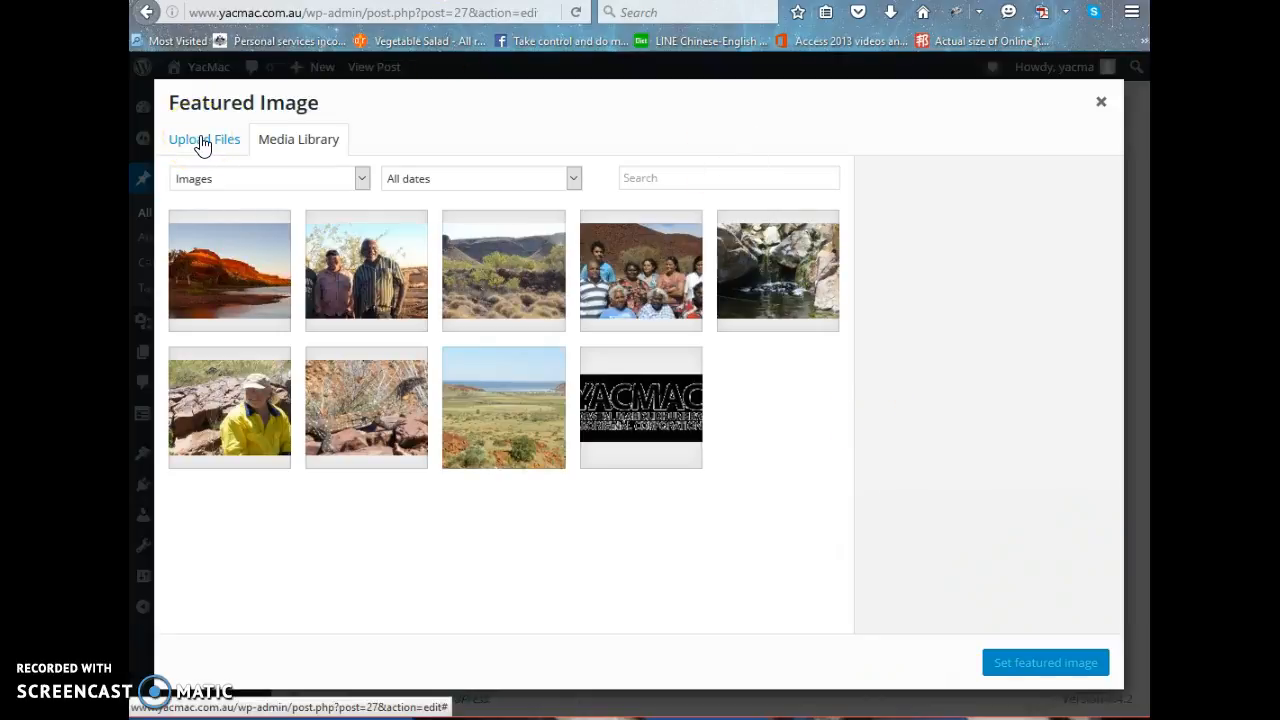
{"action": "left_click", "coordinate": [203, 145]}
{"action": "left_click", "coordinate": [294, 146]}
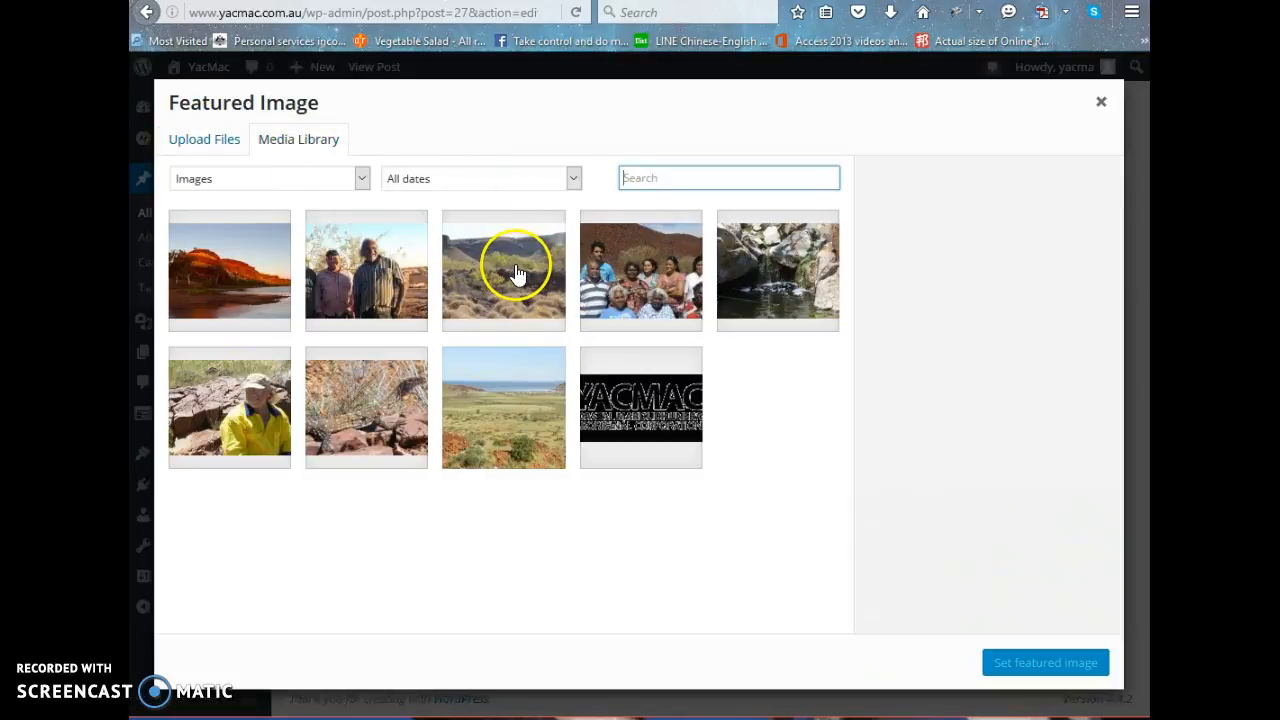
{"action": "left_click", "coordinate": [515, 272]}
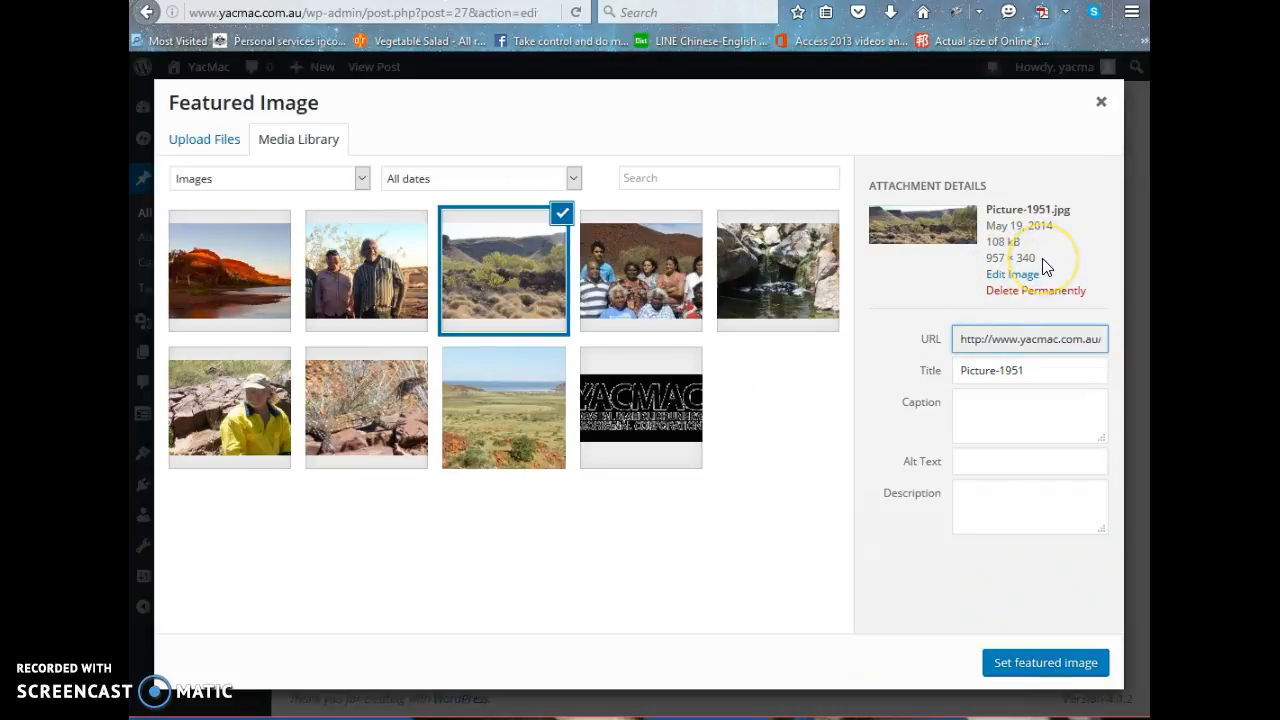
Examine the selected image's pixel dimensions, file size, file format and file name in the attachment details.
{"action": "left_click_drag", "start_coordinate": [1038, 259], "coordinate": [989, 254]}
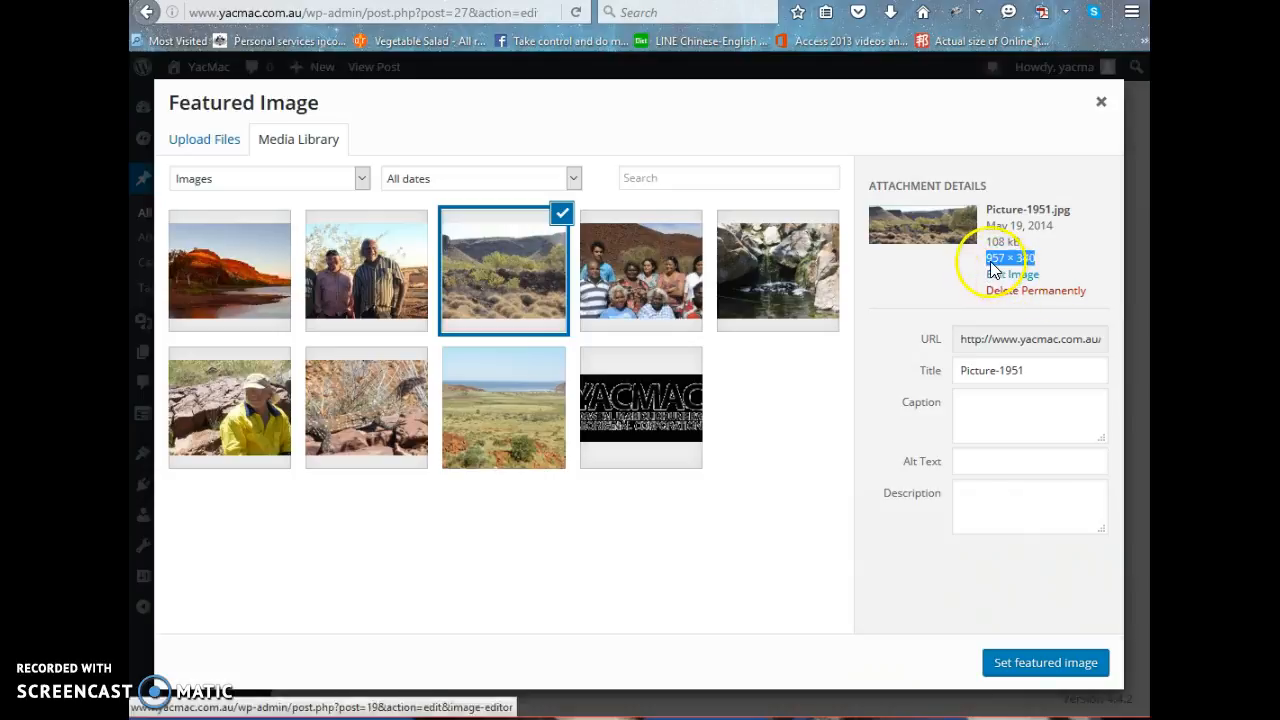
{"action": "left_click", "coordinate": [1052, 260]}
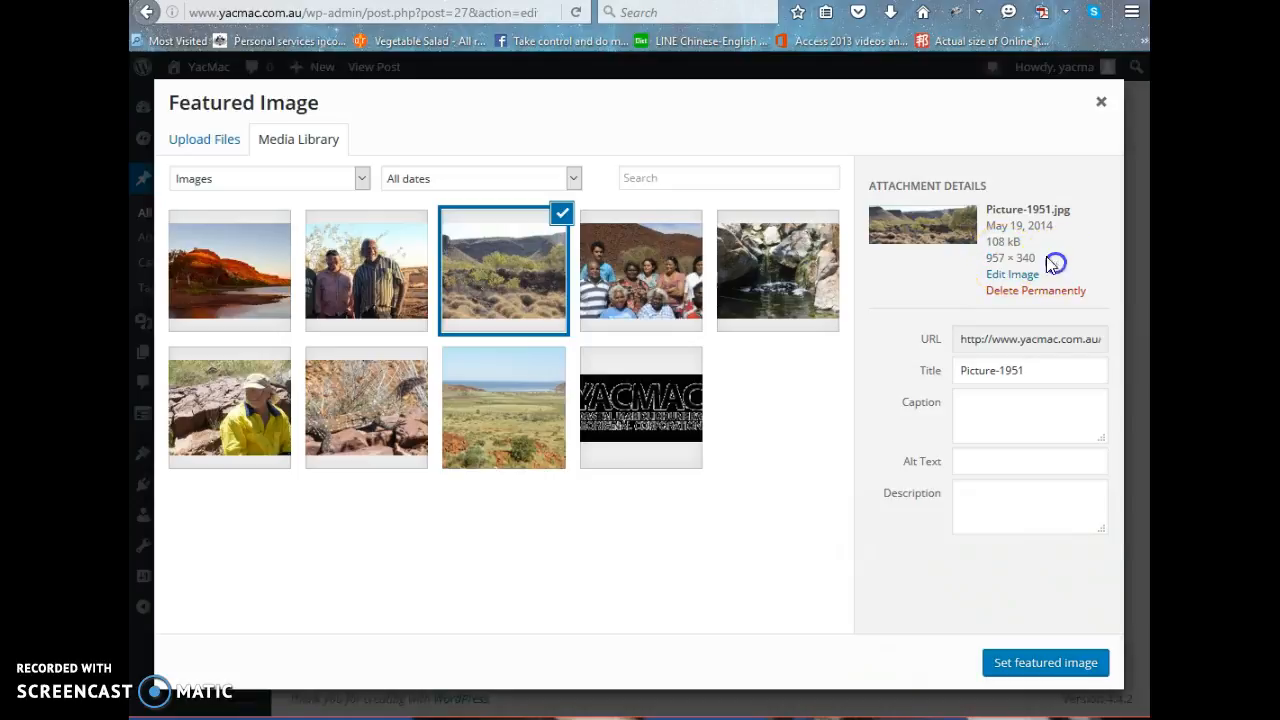
{"action": "left_click_drag", "start_coordinate": [990, 247], "coordinate": [1022, 250]}
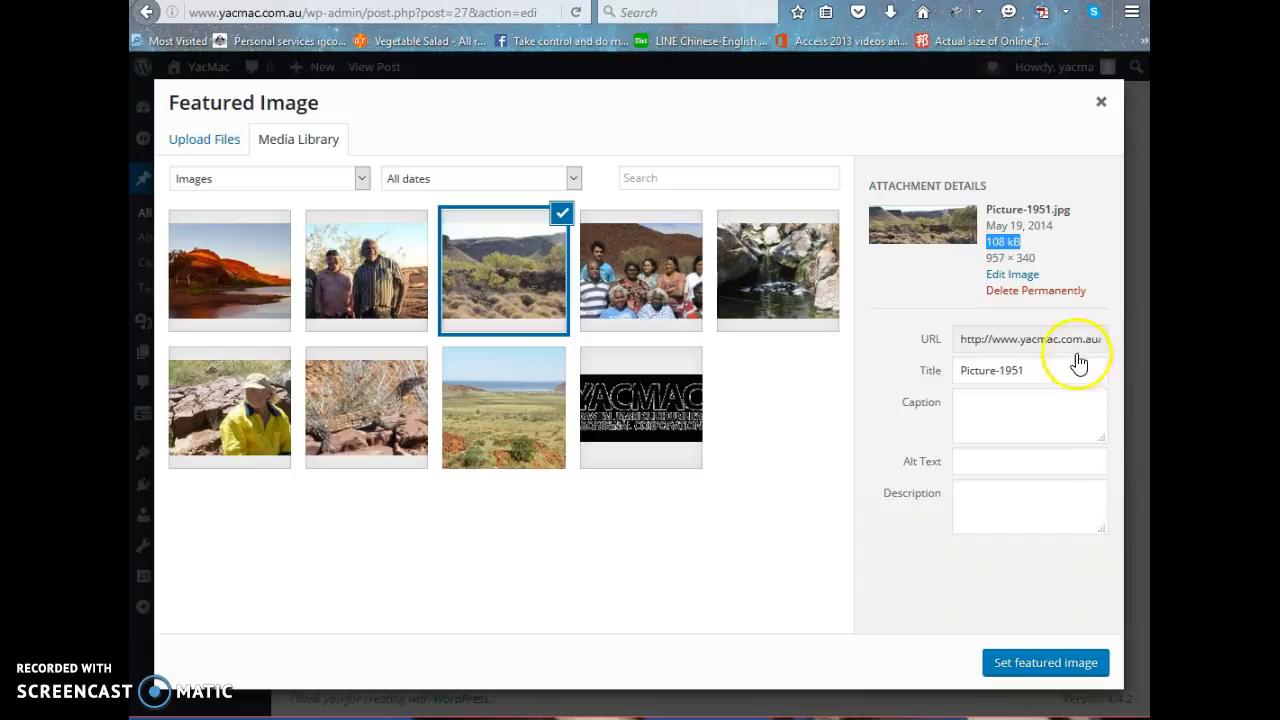
{"action": "left_click", "coordinate": [1070, 212]}
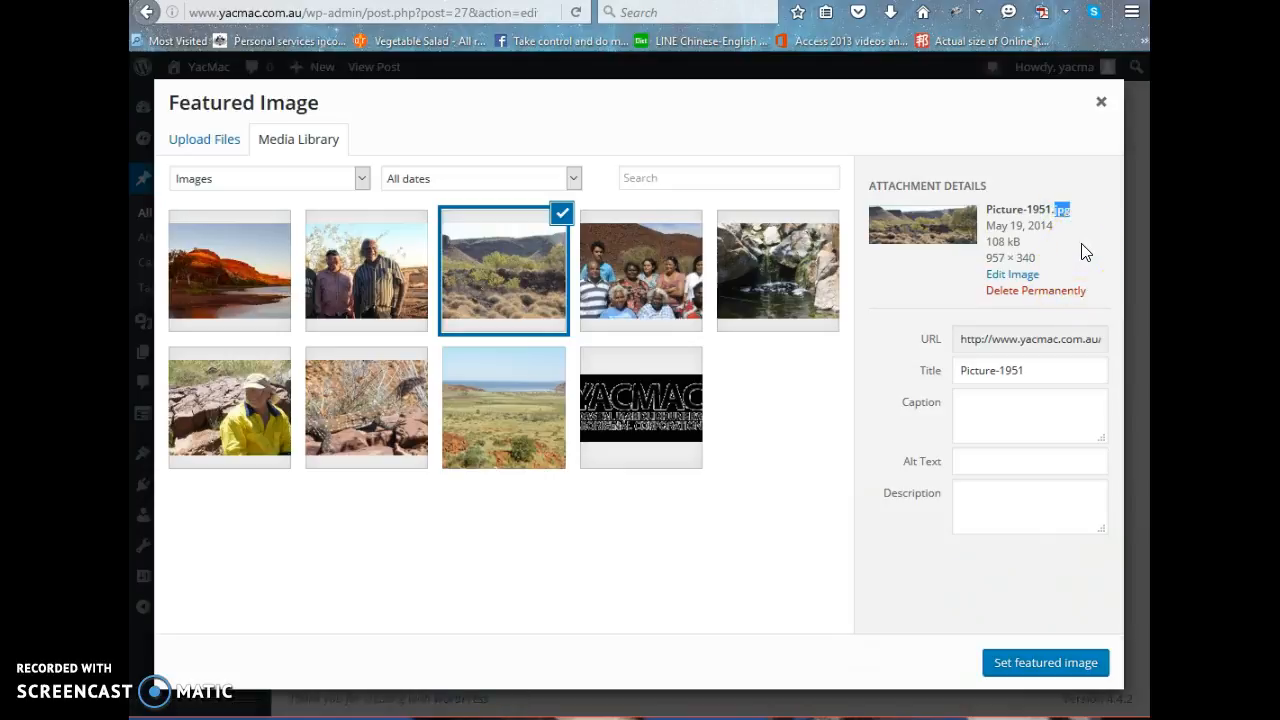
{"action": "left_click", "coordinate": [1072, 212]}
{"action": "left_click", "coordinate": [1075, 218]}
{"action": "left_click_drag", "start_coordinate": [986, 257], "coordinate": [1022, 246]}
{"action": "left_click", "coordinate": [990, 241]}
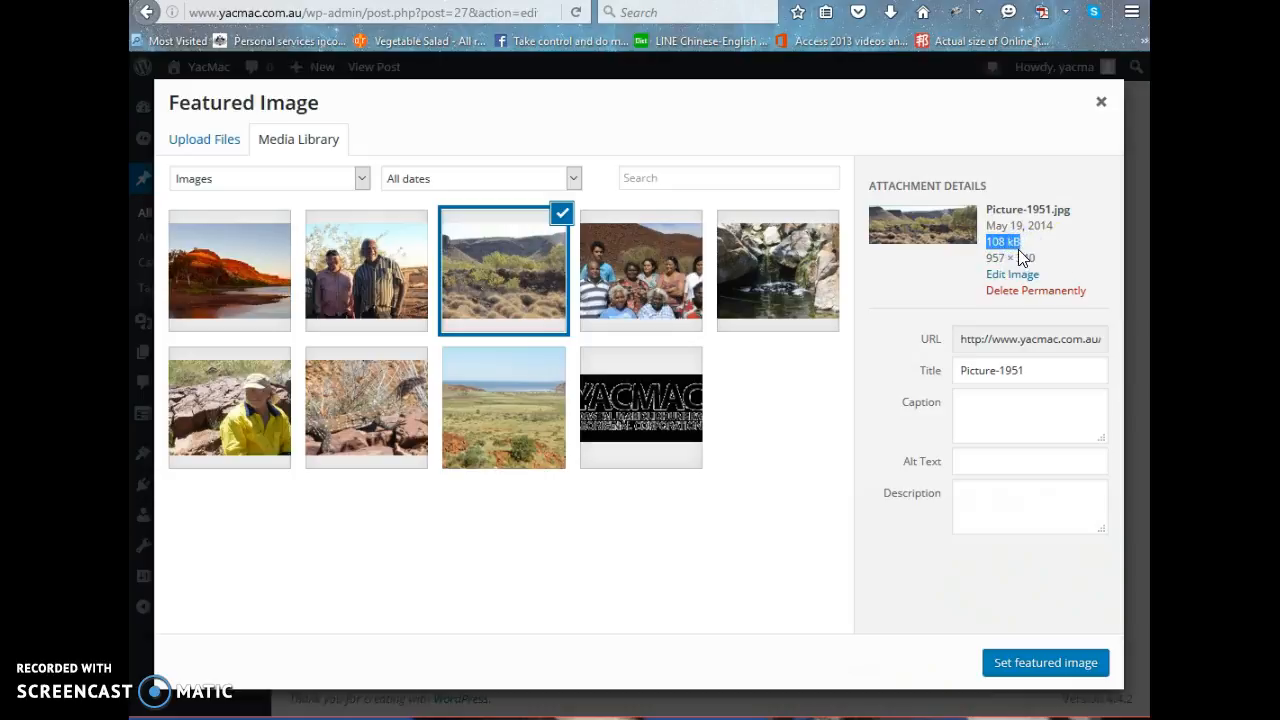
{"action": "left_click", "coordinate": [1025, 246]}
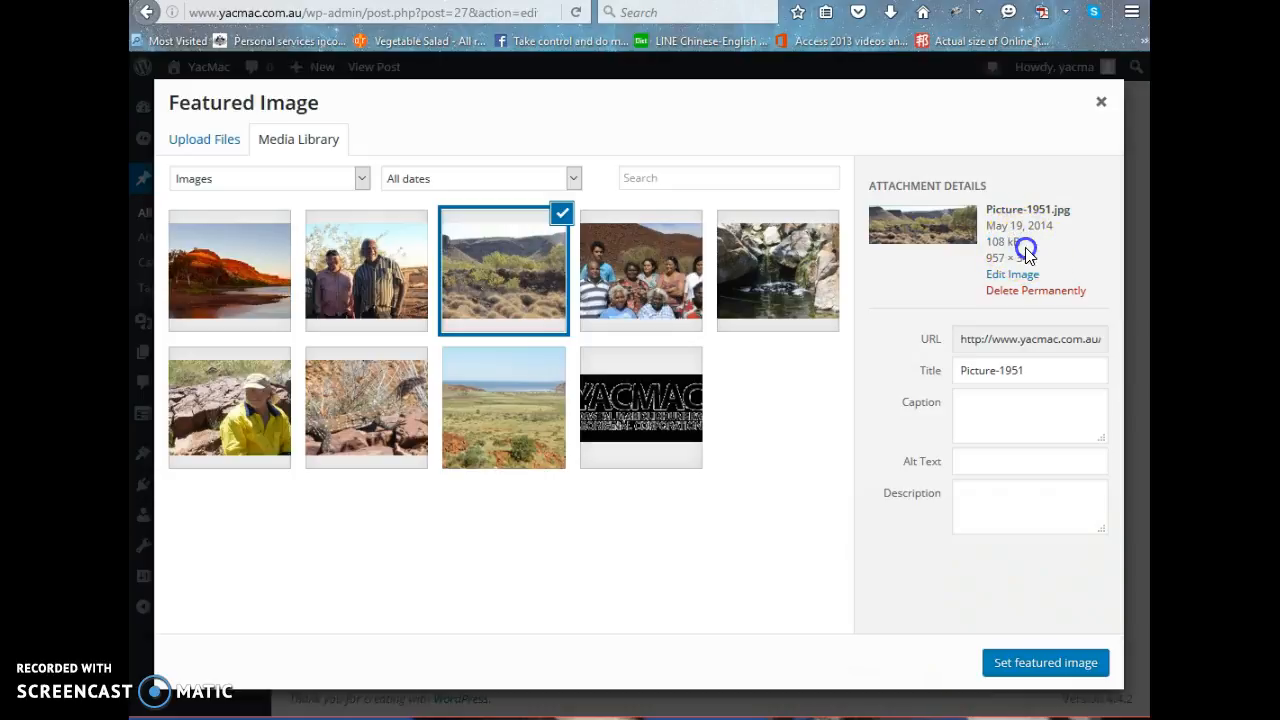
{"action": "left_click_drag", "start_coordinate": [1025, 246], "coordinate": [982, 246]}
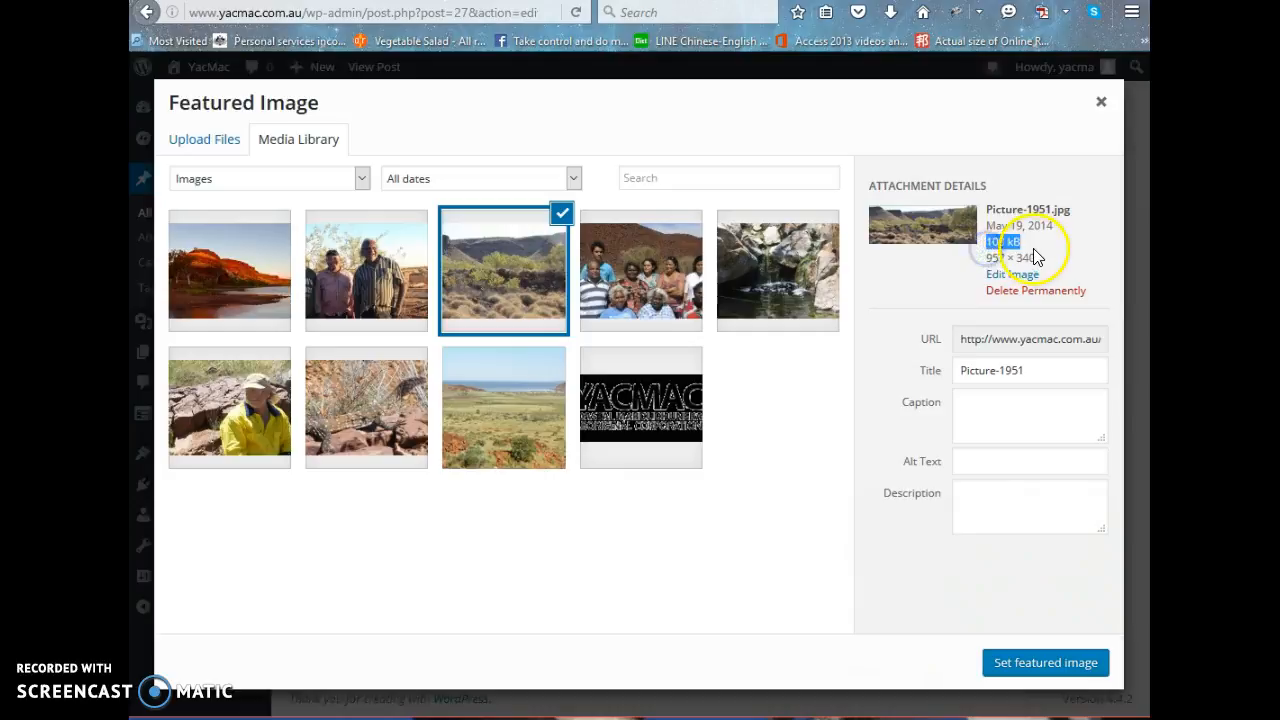
{"action": "left_click_drag", "start_coordinate": [1078, 211], "coordinate": [965, 216]}
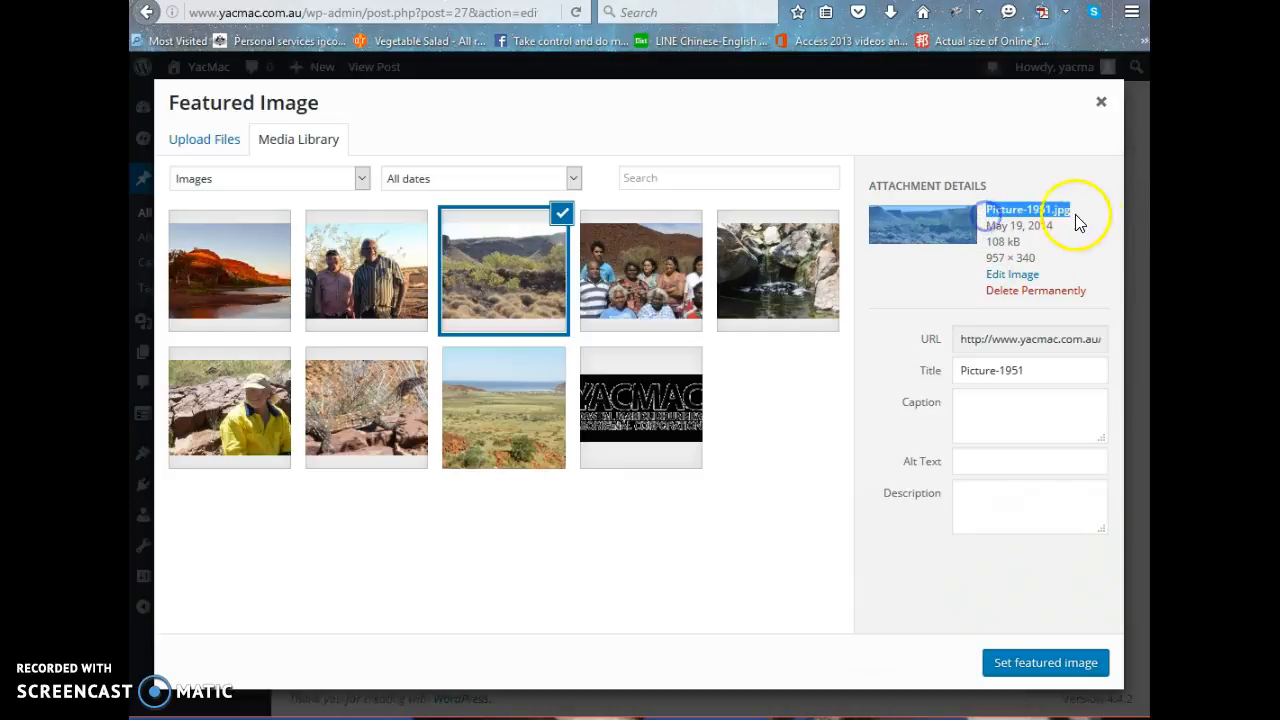
Set Picture-1951.jpg as the featured image of the post titled 5 and update the post.
{"action": "left_click", "coordinate": [1066, 214]}
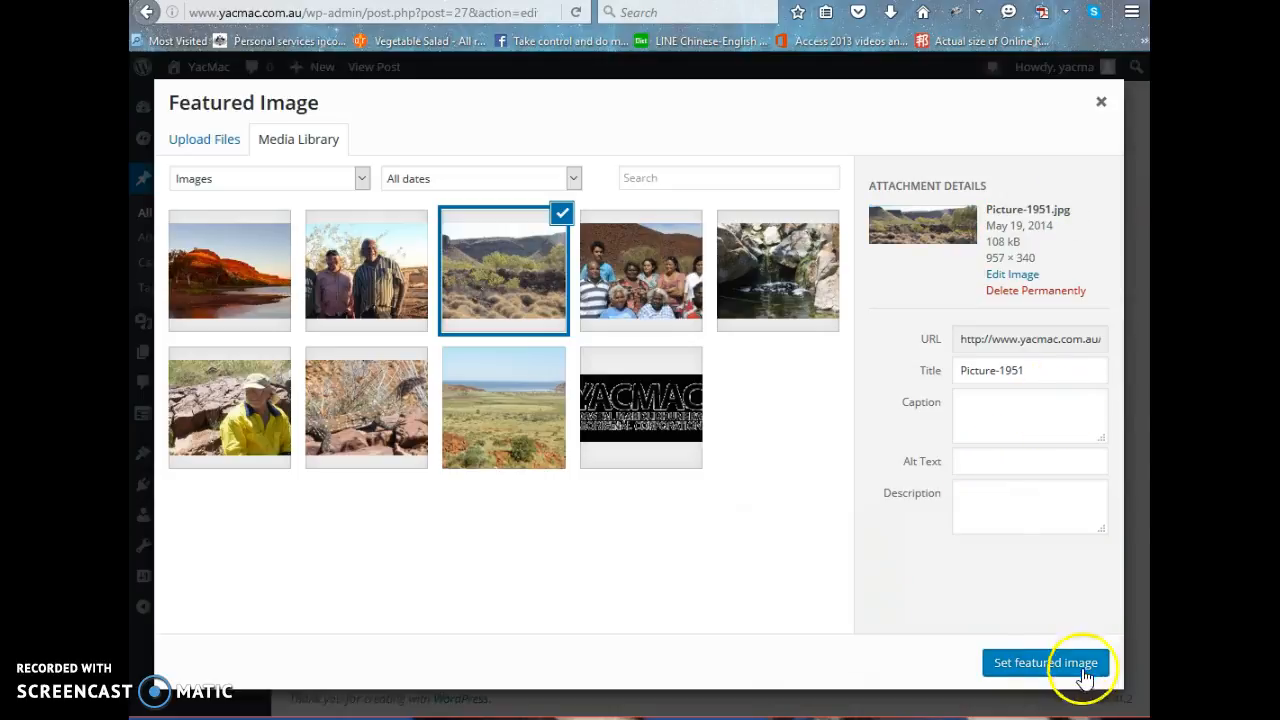
{"action": "left_click", "coordinate": [1046, 664]}
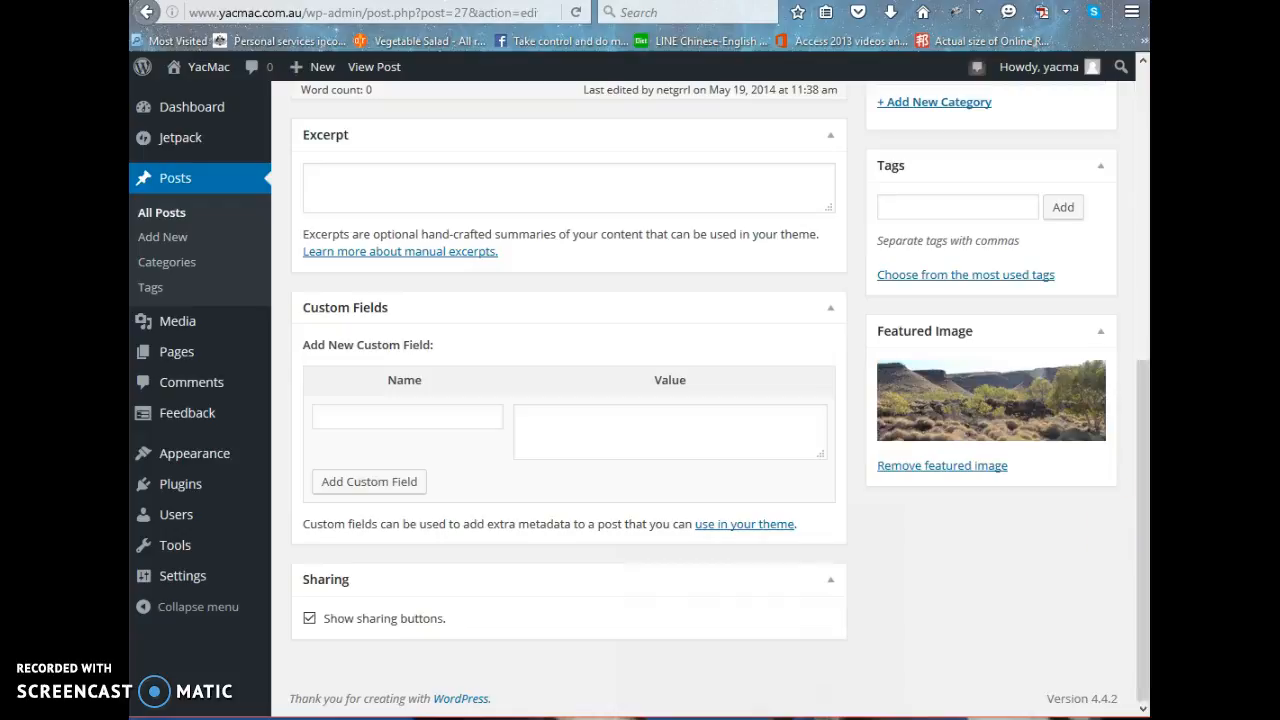
{"action": "scroll", "coordinate": [835, 390], "scroll_direction": "up", "scroll_amount": 5}
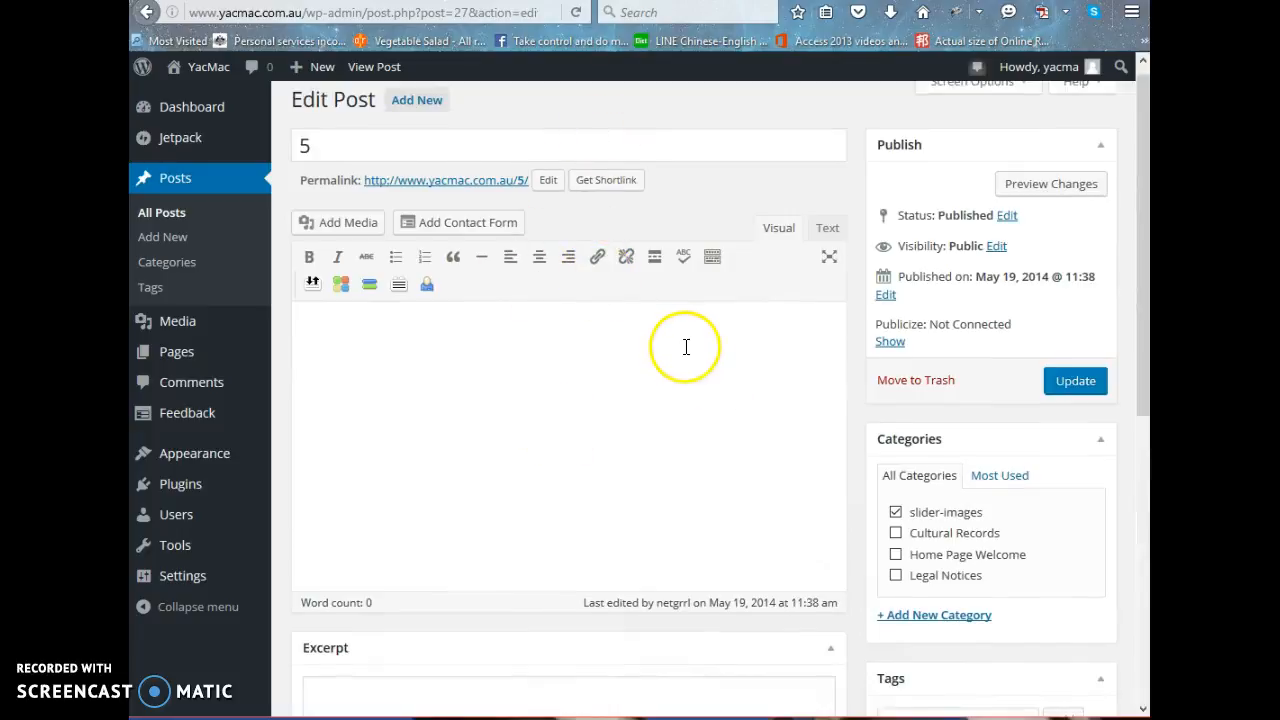
{"action": "scroll", "coordinate": [685, 347], "scroll_direction": "down", "scroll_amount": 2}
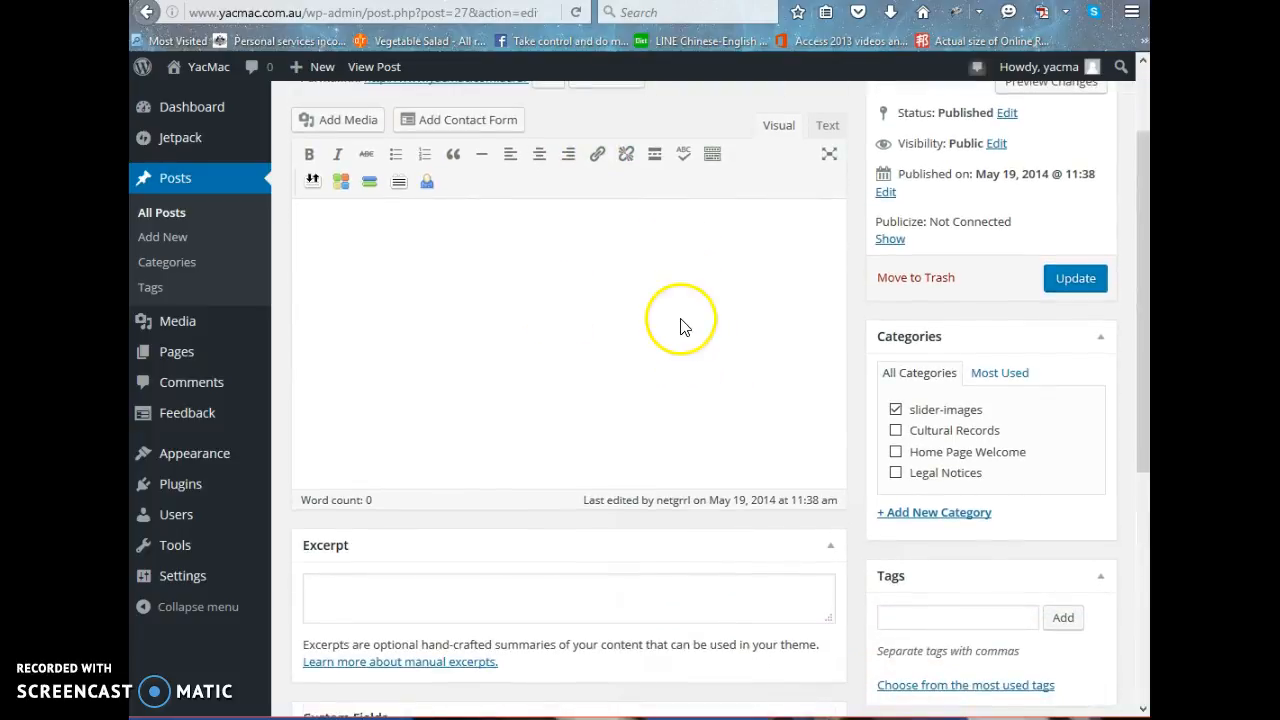
{"action": "left_click", "coordinate": [1067, 281]}
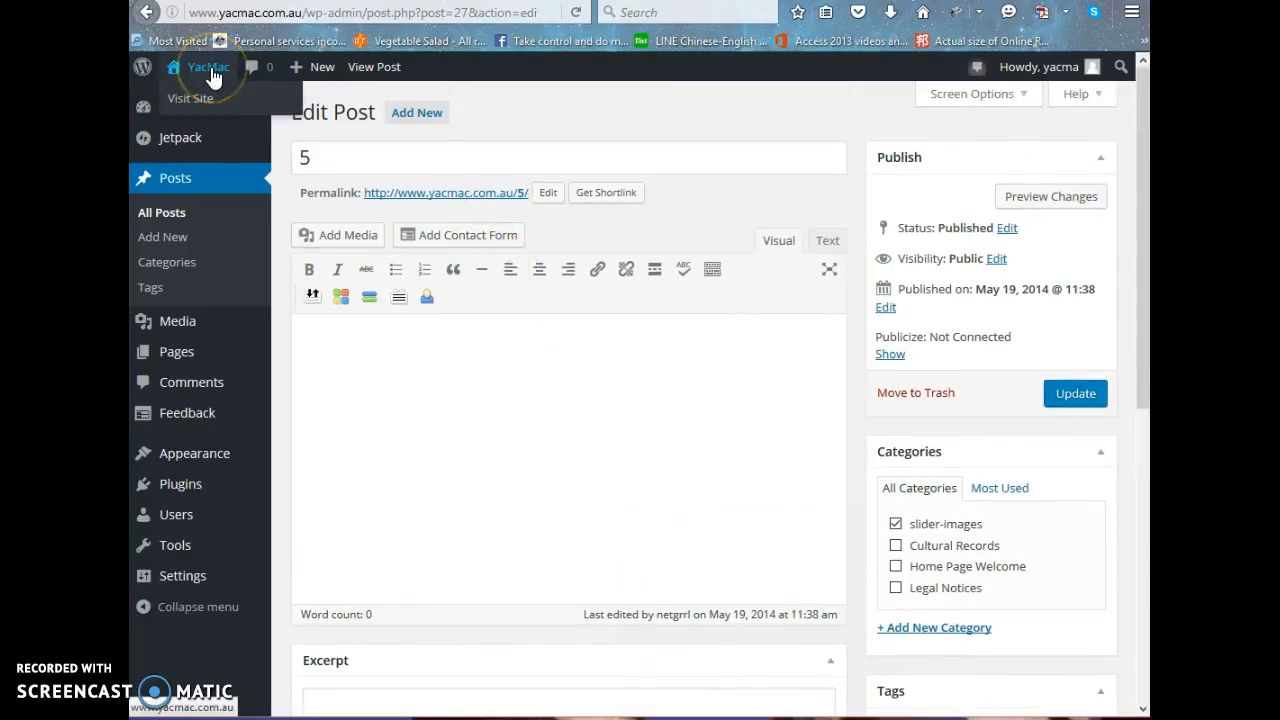
Visit the site's home page and examine the slider by advancing through its pictures to the last one.
{"action": "mouse_move", "coordinate": [176, 77]}
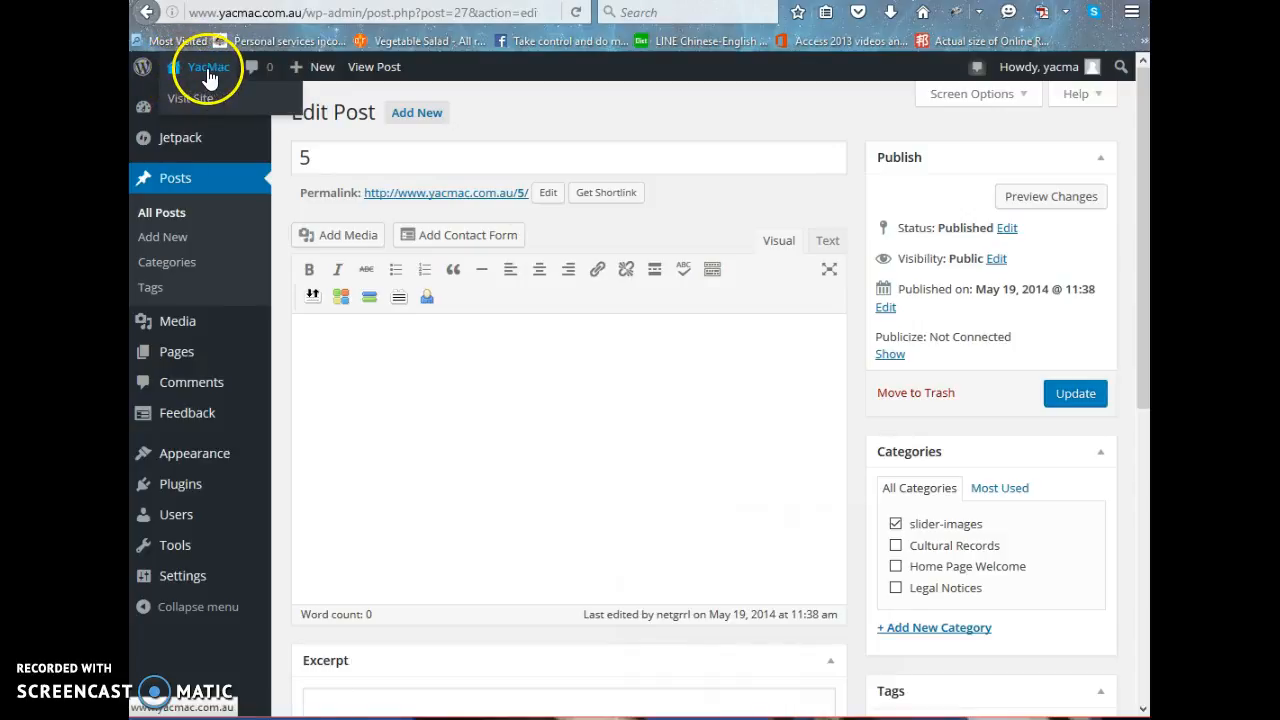
{"action": "left_click", "coordinate": [209, 78]}
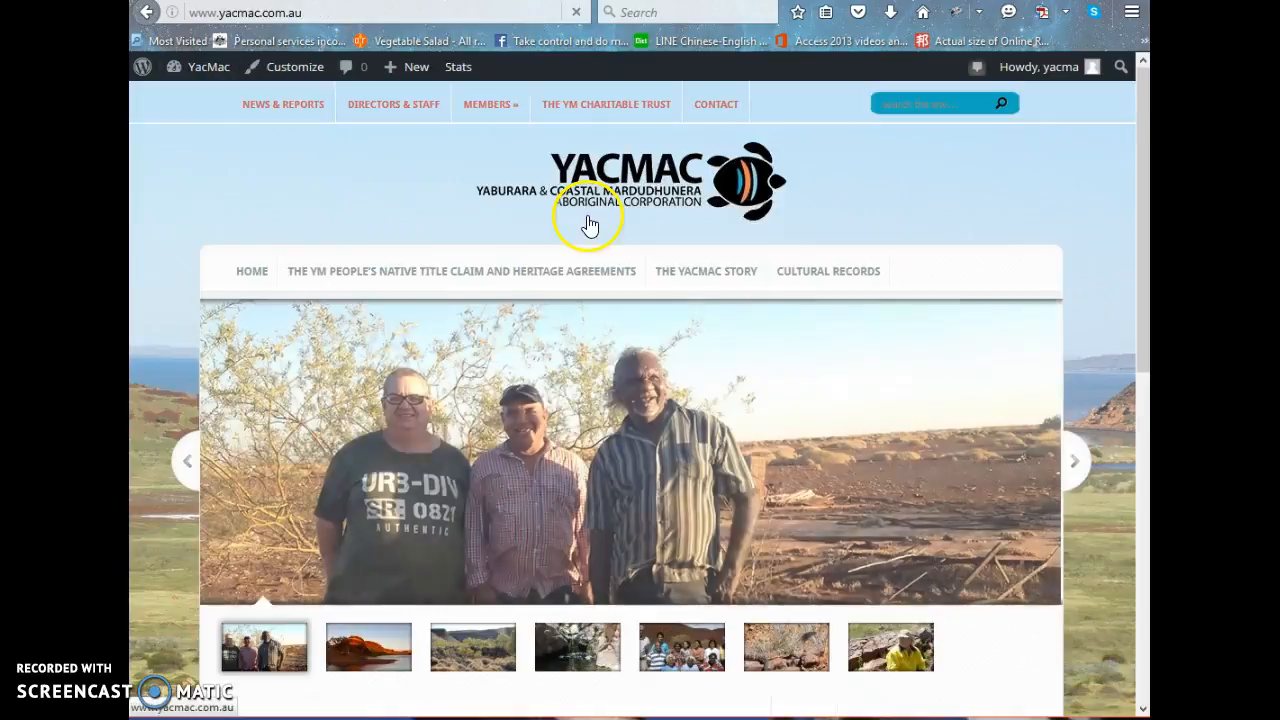
{"action": "scroll", "coordinate": [971, 378], "scroll_direction": "down", "scroll_amount": 3}
{"action": "scroll", "coordinate": [971, 378], "scroll_direction": "up", "scroll_amount": 2}
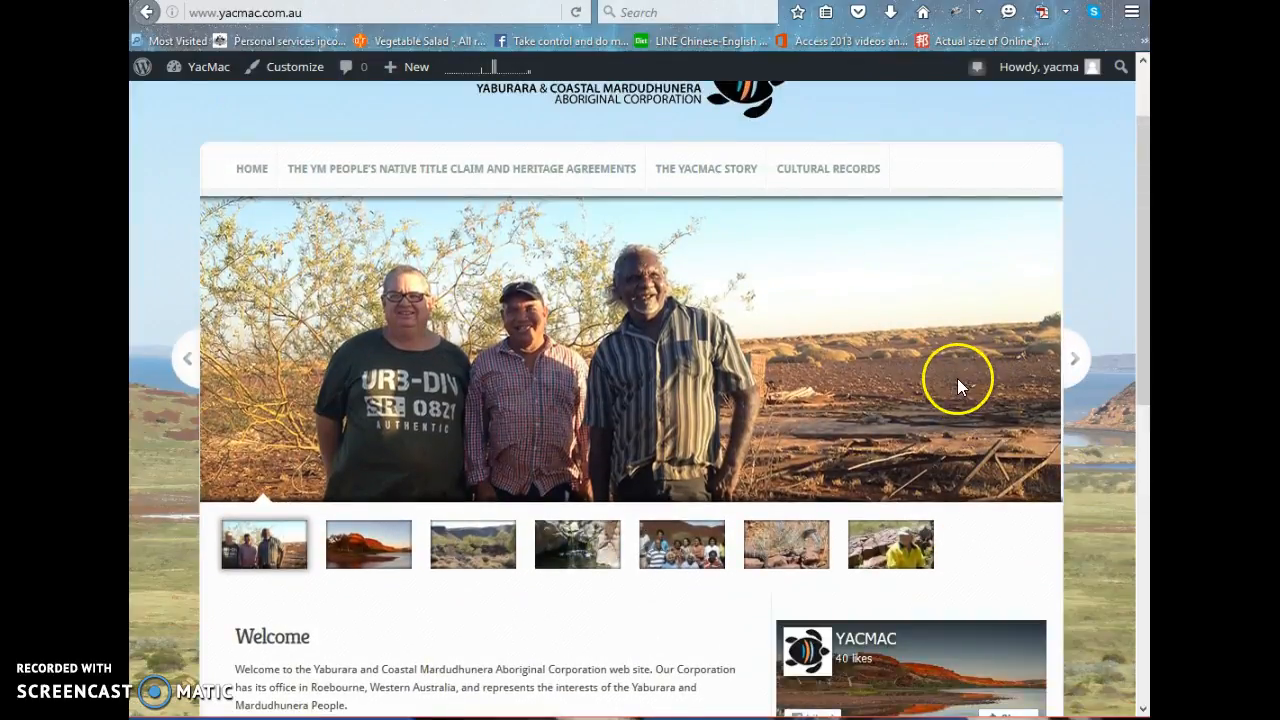
{"action": "scroll", "coordinate": [957, 378], "scroll_direction": "down", "scroll_amount": 1}
{"action": "left_click", "coordinate": [1074, 264]}
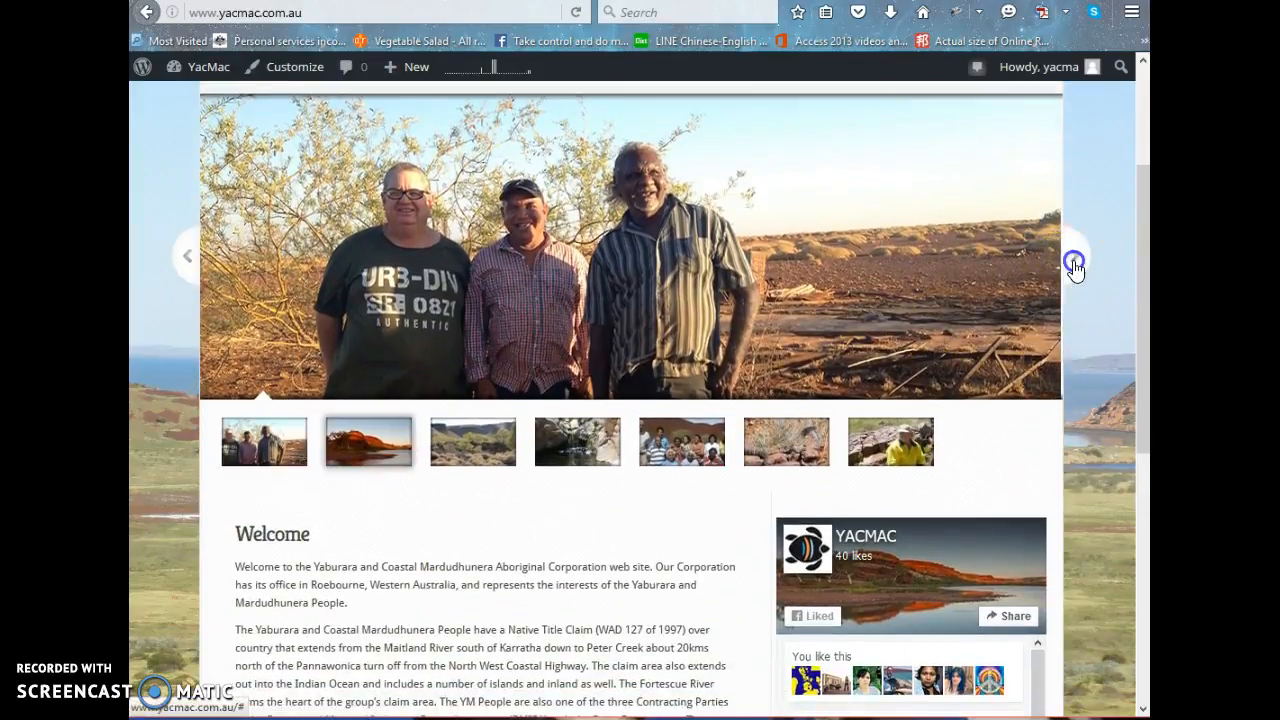
{"action": "left_click", "coordinate": [1075, 266]}
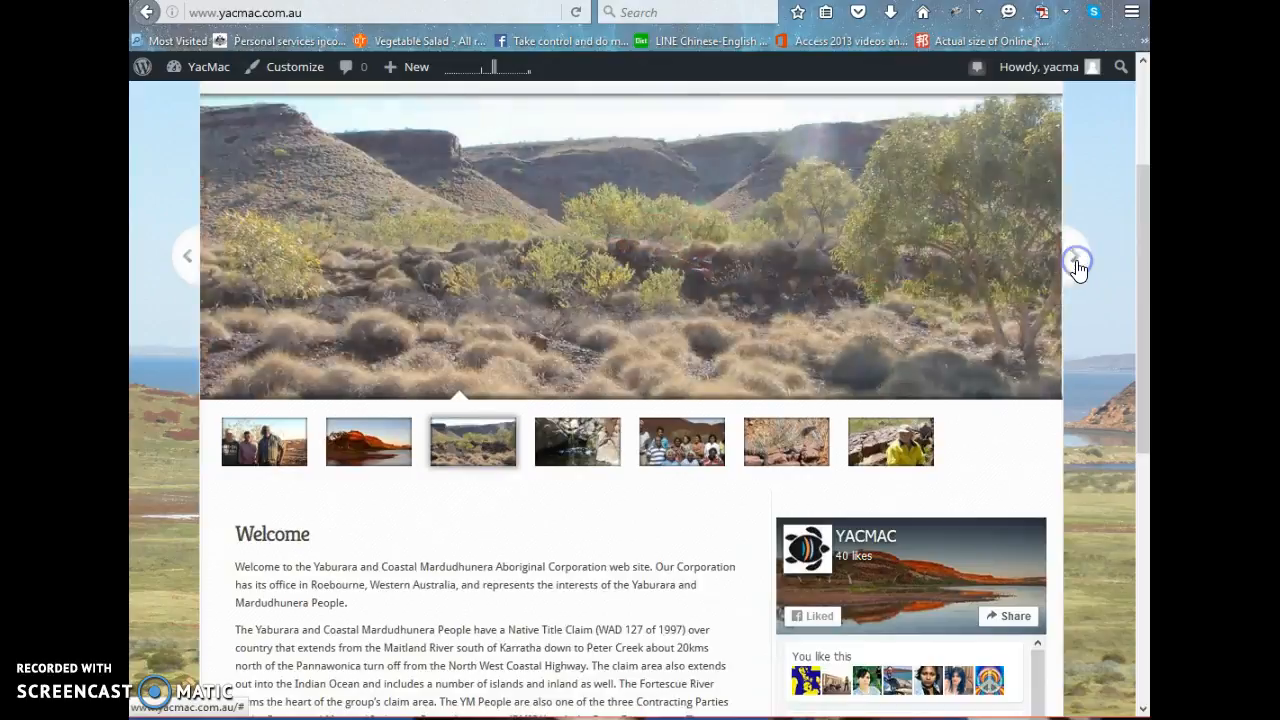
{"action": "left_click", "coordinate": [1076, 264]}
{"action": "left_click", "coordinate": [1076, 264]}
{"action": "left_click", "coordinate": [1076, 264]}
{"action": "left_click", "coordinate": [1076, 264]}
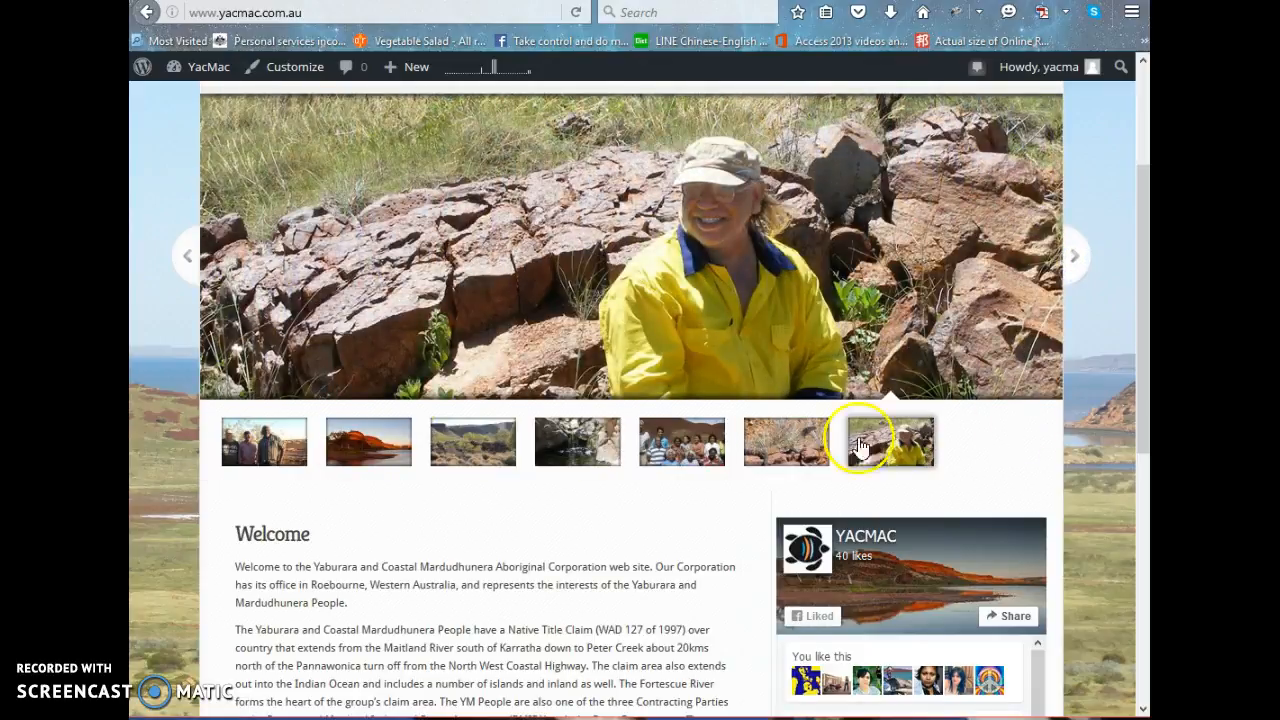
{"action": "scroll", "coordinate": [1021, 292], "scroll_direction": "up", "scroll_amount": 3}
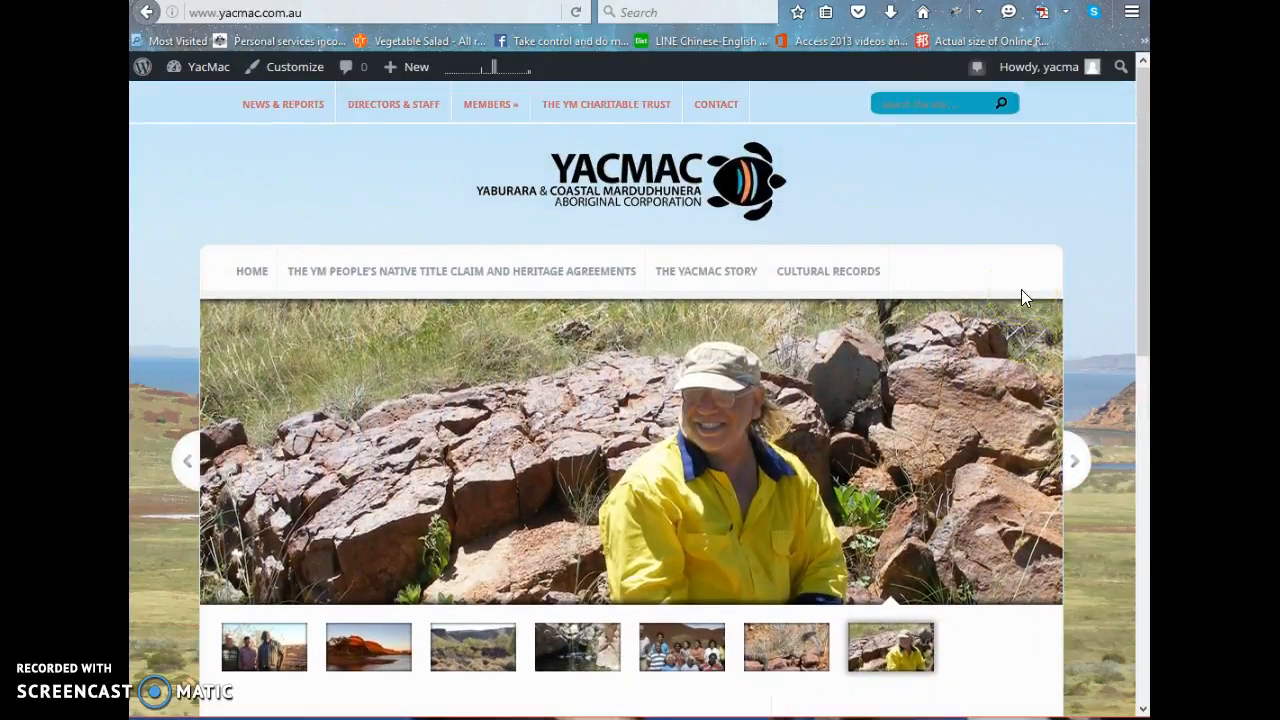
{"action": "scroll", "coordinate": [1021, 289], "scroll_direction": "down", "scroll_amount": 3}
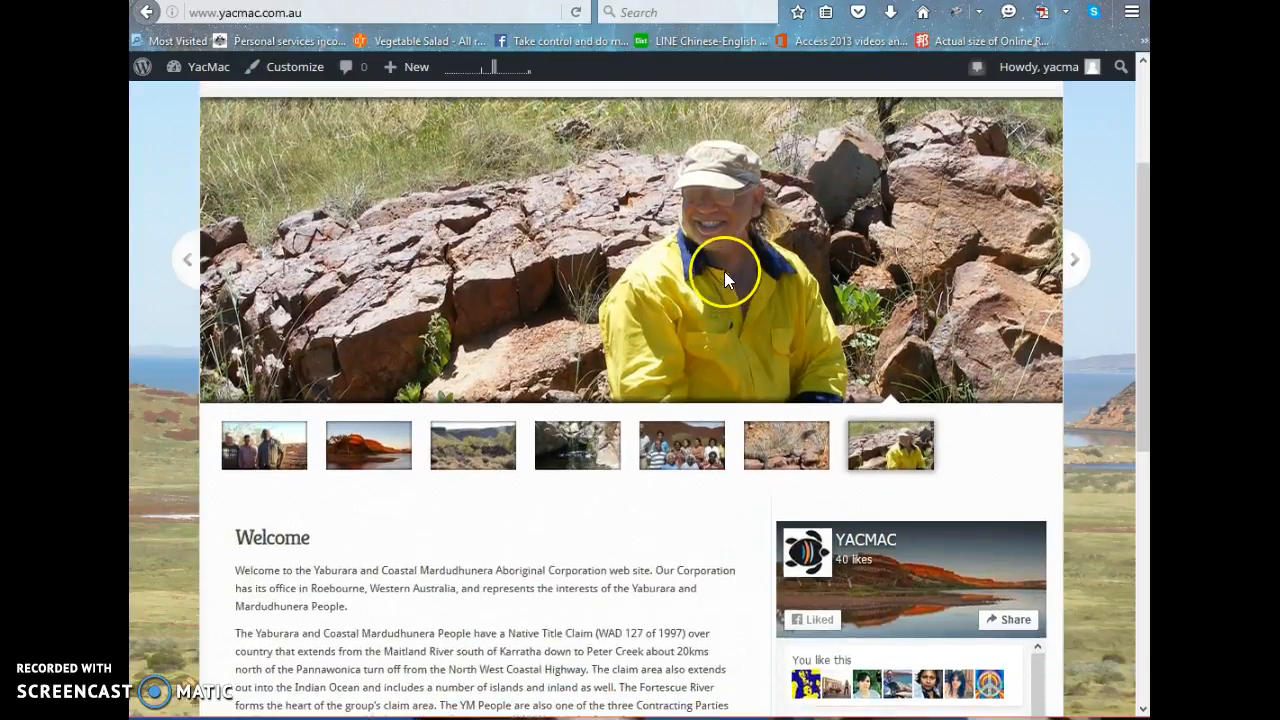
{"action": "scroll", "coordinate": [724, 271], "scroll_direction": "up", "scroll_amount": 2}
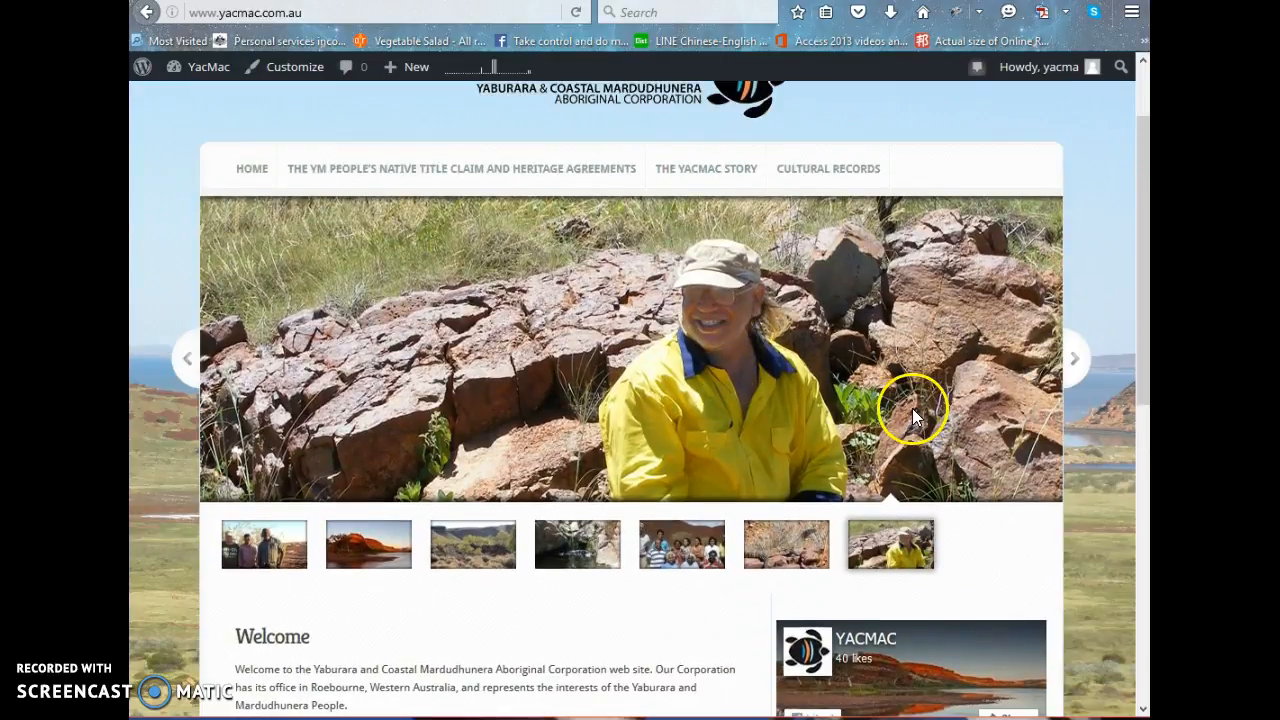
Examine the Welcome text below the home page slider, checking the punctuation at the end of its first paragraph.
{"action": "mouse_move", "coordinate": [208, 78]}
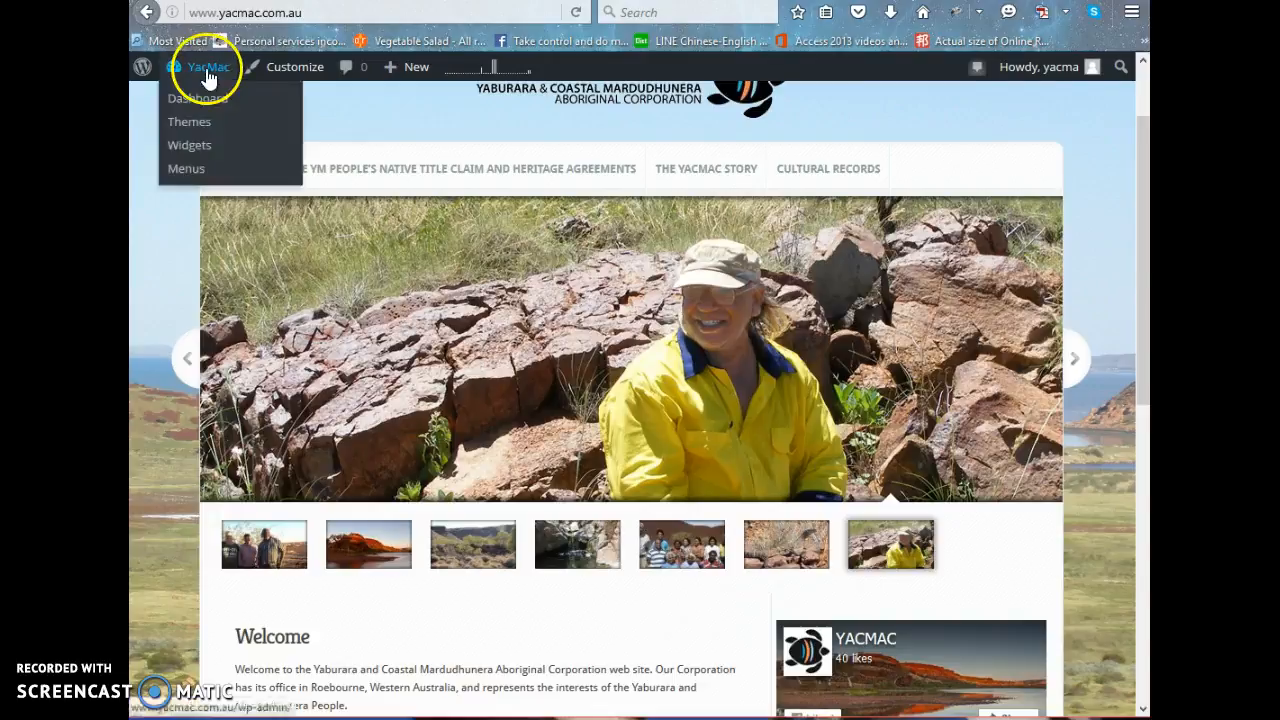
{"action": "scroll", "coordinate": [580, 420], "scroll_direction": "down", "scroll_amount": 3}
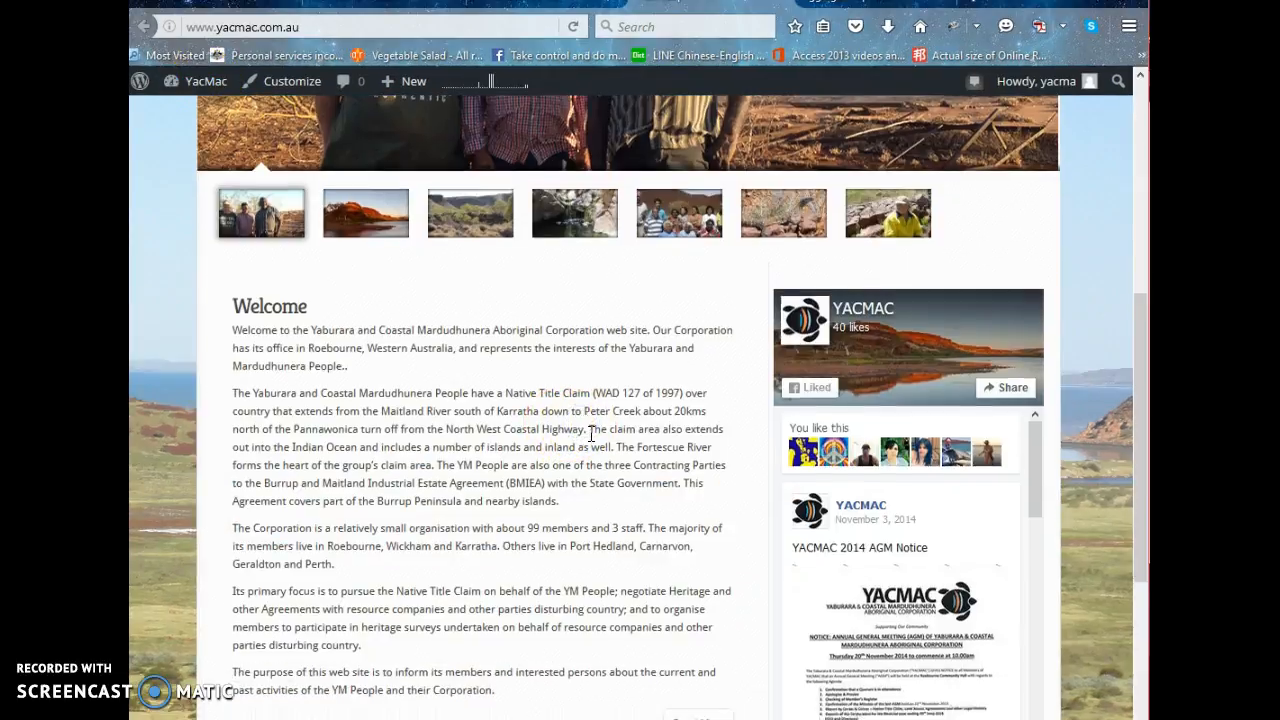
{"action": "scroll", "coordinate": [580, 470], "scroll_direction": "down", "scroll_amount": 3}
{"action": "left_click", "coordinate": [453, 456]}
{"action": "left_click", "coordinate": [546, 391]}
{"action": "scroll", "coordinate": [461, 287], "scroll_direction": "up", "scroll_amount": 4}
{"action": "scroll", "coordinate": [400, 375], "scroll_direction": "down", "scroll_amount": 2}
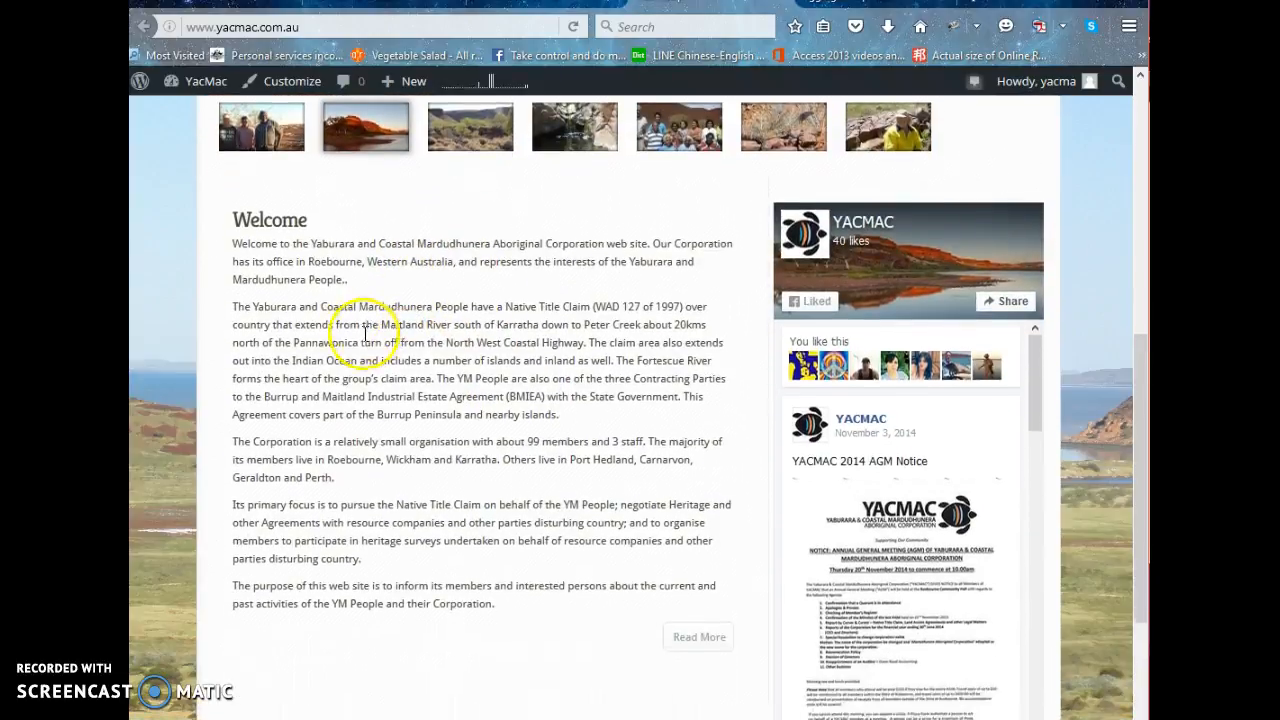
{"action": "left_click", "coordinate": [343, 278]}
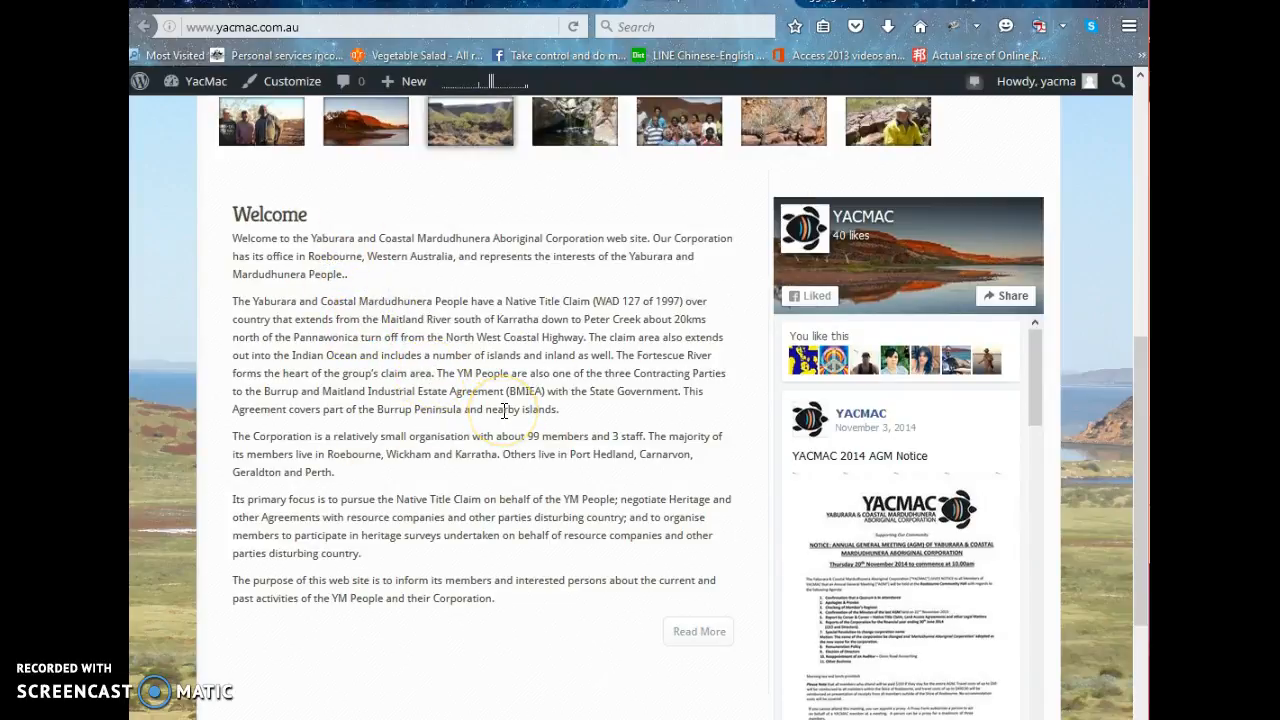
{"action": "scroll", "coordinate": [537, 388], "scroll_direction": "down", "scroll_amount": 1}
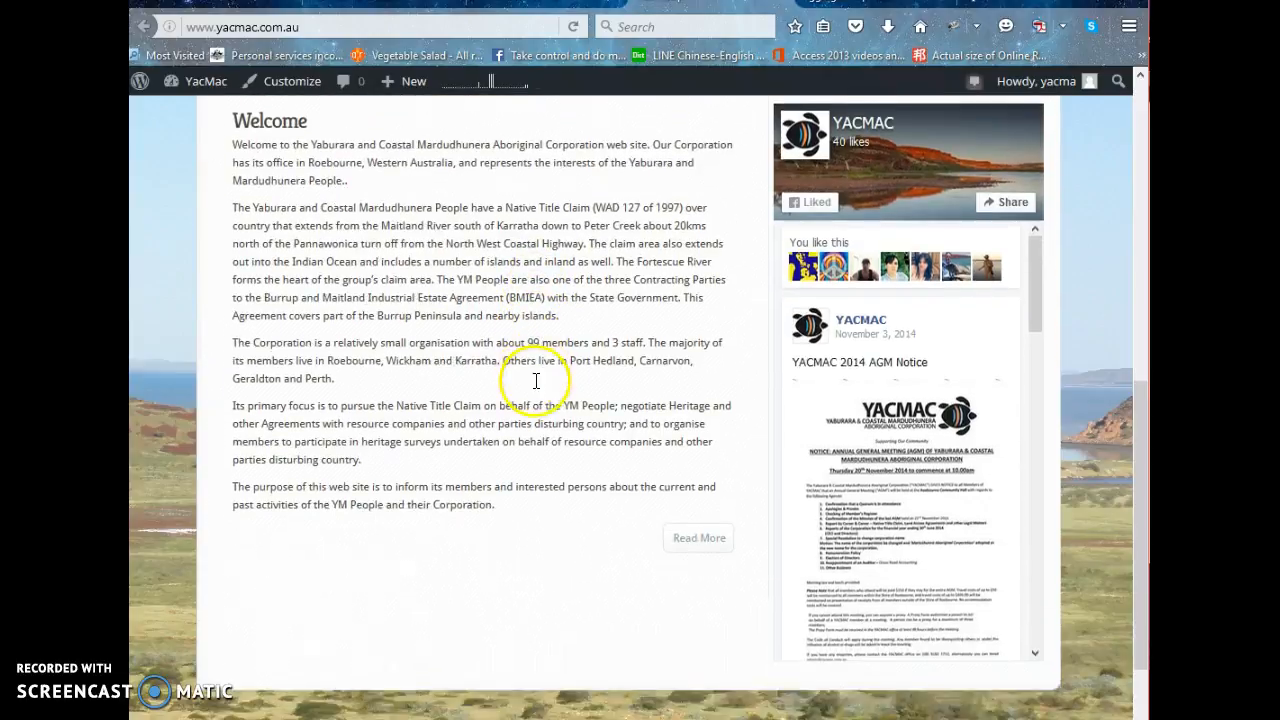
{"action": "scroll", "coordinate": [534, 380], "scroll_direction": "up", "scroll_amount": 2}
{"action": "scroll", "coordinate": [537, 388], "scroll_direction": "down", "scroll_amount": 1}
{"action": "scroll", "coordinate": [537, 388], "scroll_direction": "down", "scroll_amount": 1}
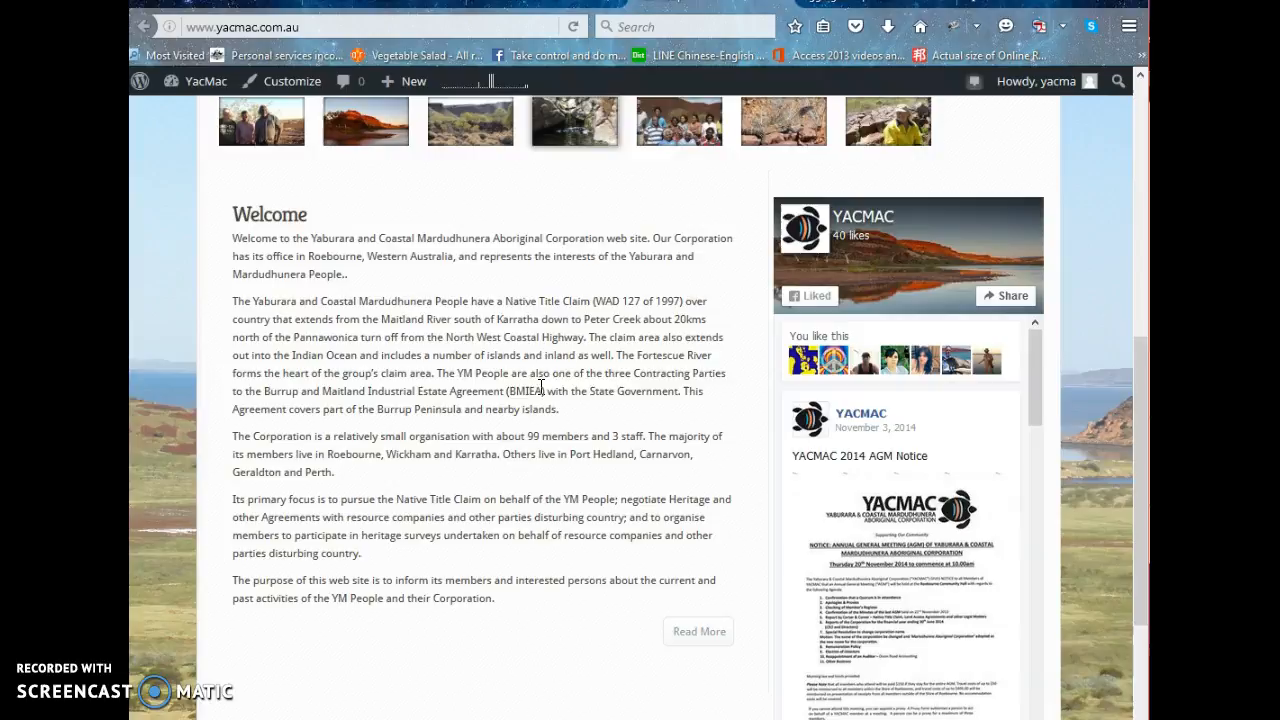
Go to the dashboard's list of all posts and open the Welcome post for editing.
{"action": "mouse_move", "coordinate": [198, 90]}
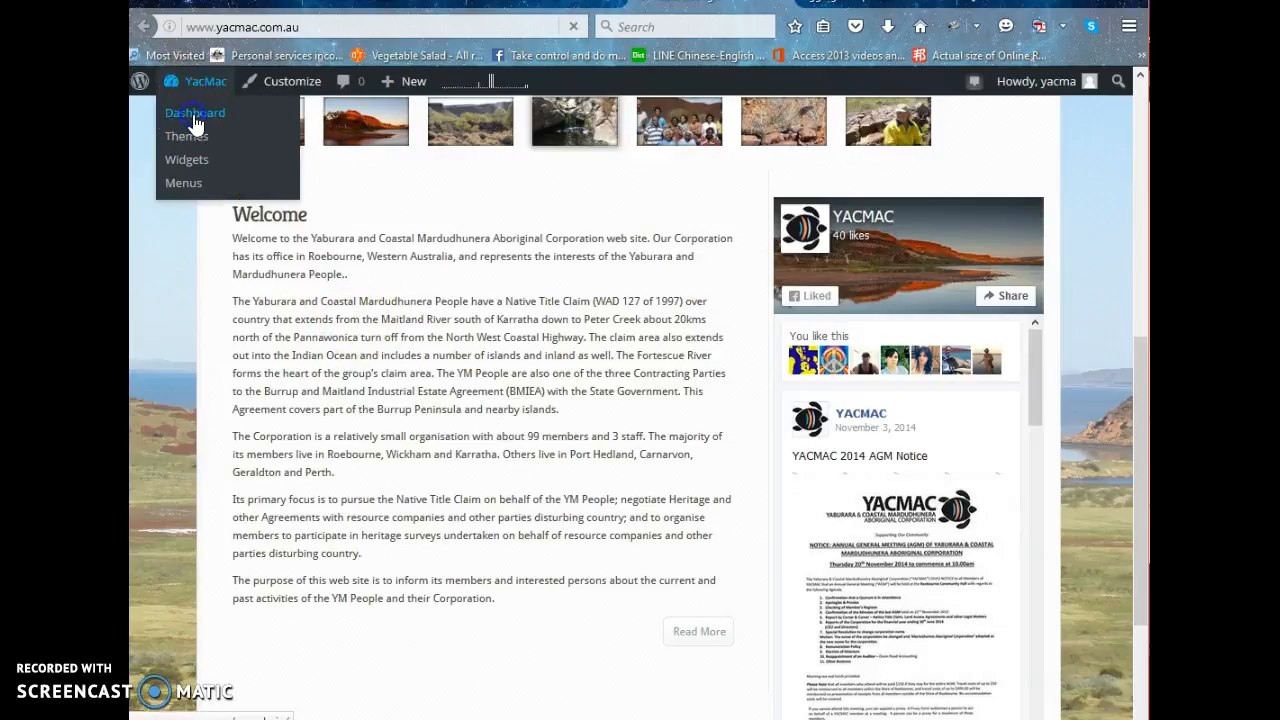
{"action": "left_click", "coordinate": [195, 115]}
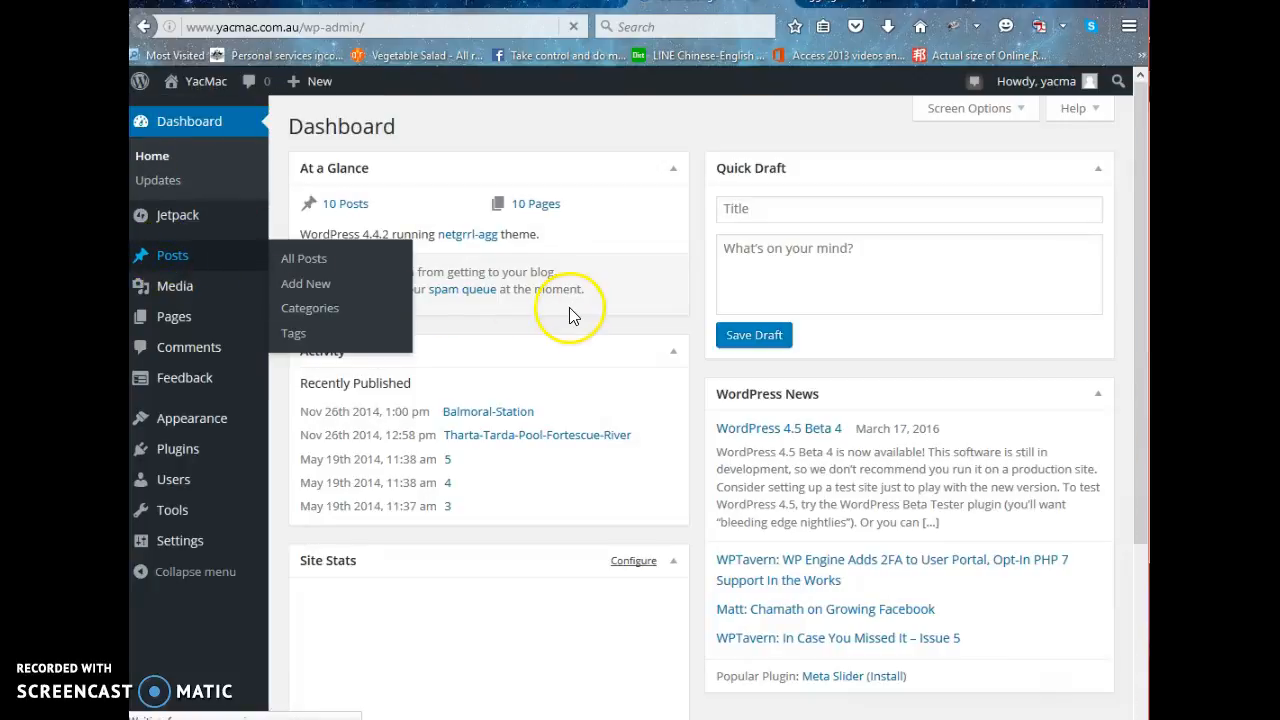
{"action": "left_click", "coordinate": [170, 258]}
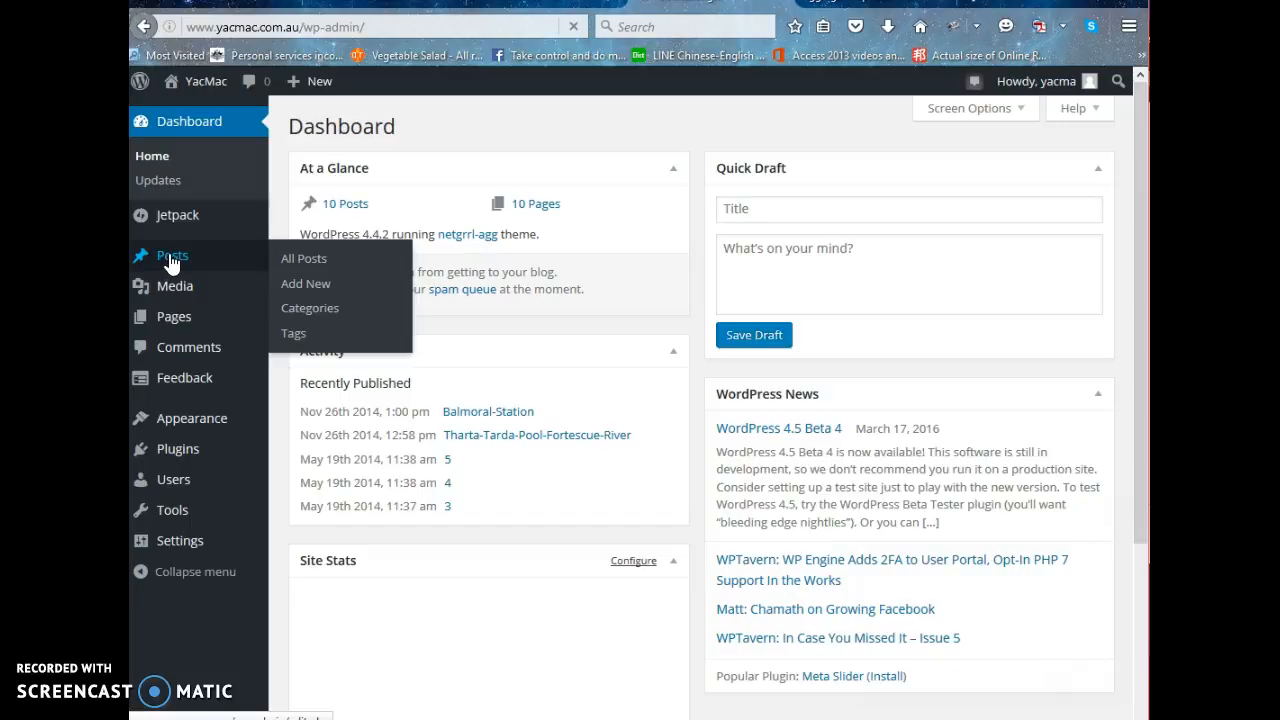
{"action": "left_click", "coordinate": [443, 388]}
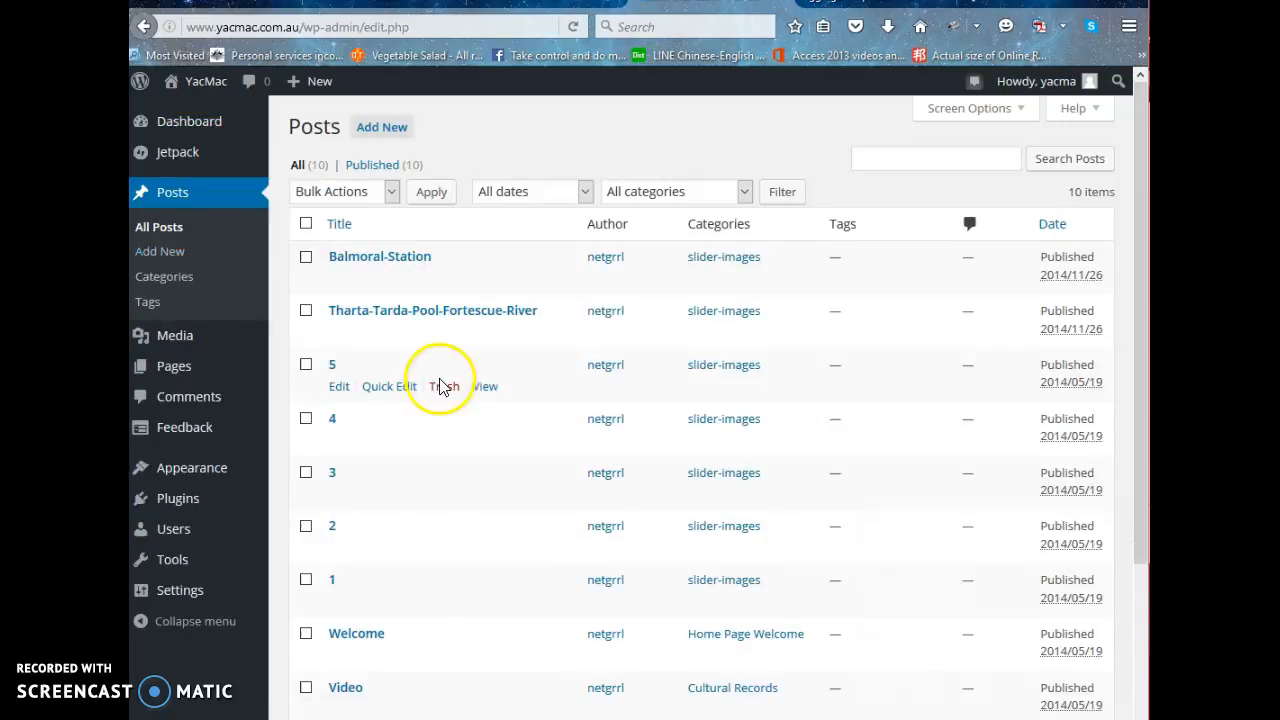
{"action": "scroll", "coordinate": [443, 388], "scroll_direction": "down", "scroll_amount": 3}
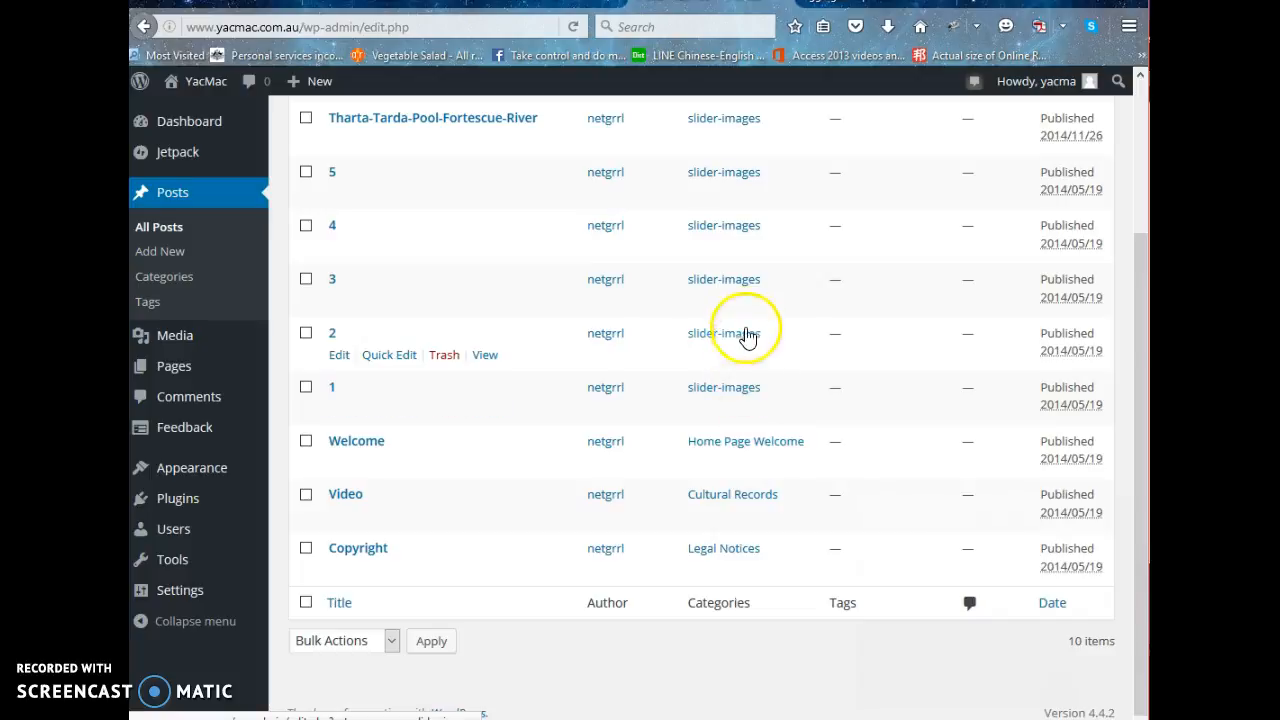
{"action": "left_click", "coordinate": [362, 445]}
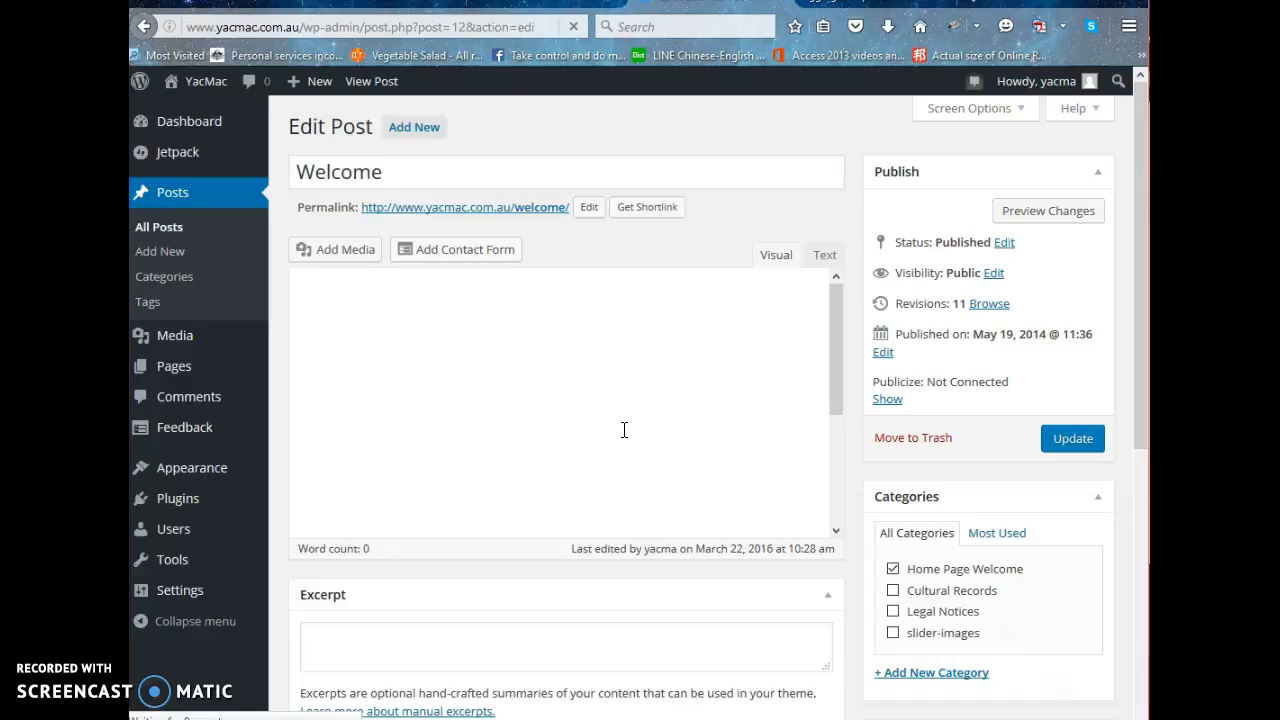
Examine the Welcome post's body text and its category assignment from top to bottom.
{"action": "left_click", "coordinate": [677, 401]}
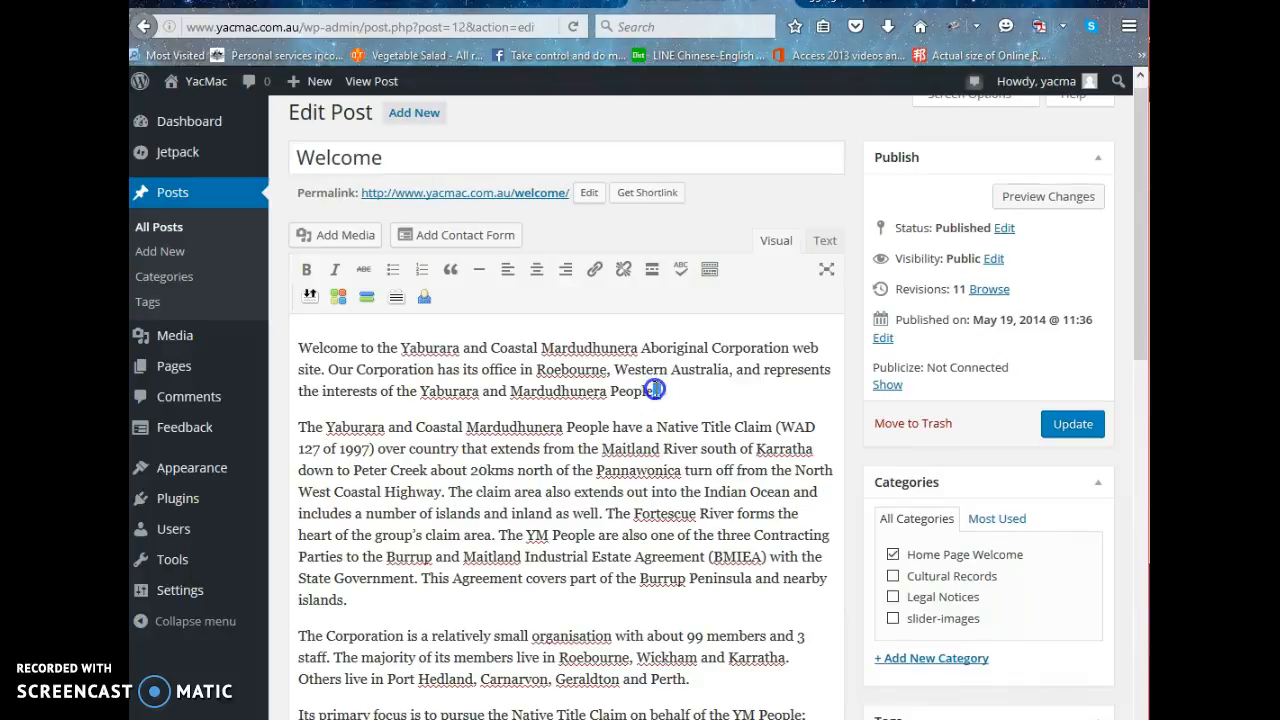
{"action": "scroll", "coordinate": [770, 420], "scroll_direction": "down", "scroll_amount": 3}
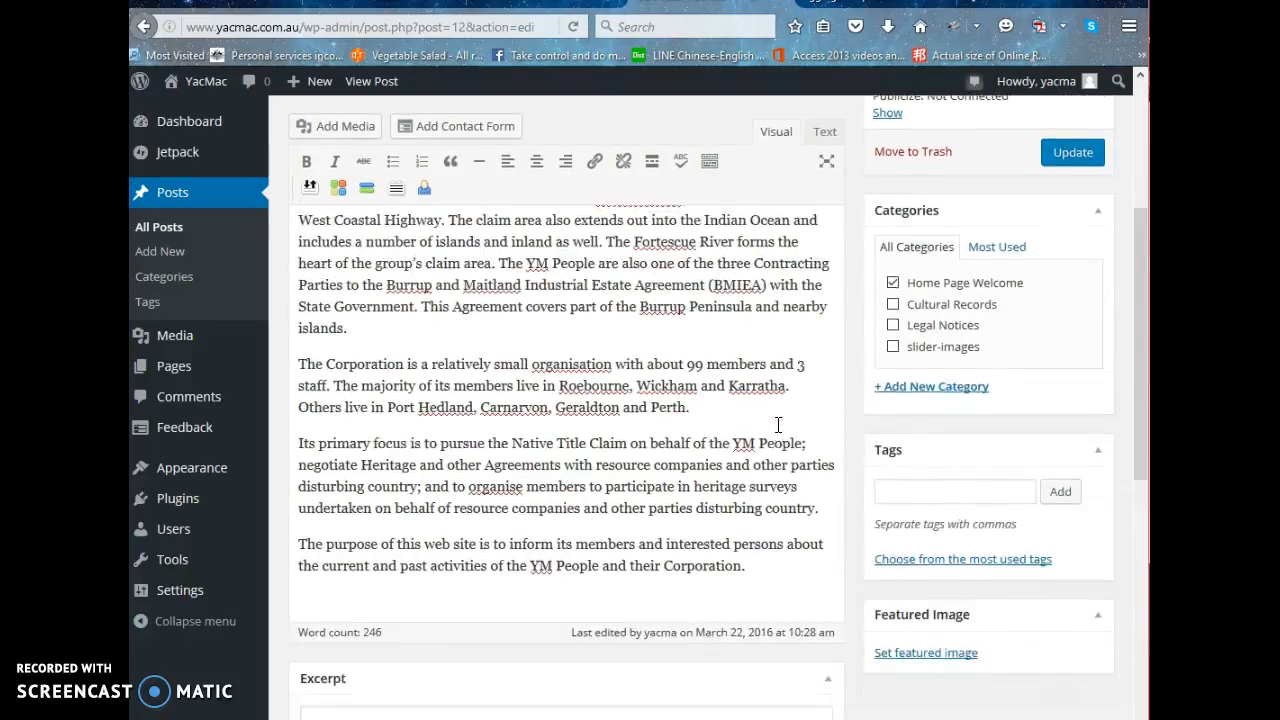
{"action": "scroll", "coordinate": [778, 425], "scroll_direction": "down", "scroll_amount": 2}
{"action": "scroll", "coordinate": [778, 425], "scroll_direction": "up", "scroll_amount": 6}
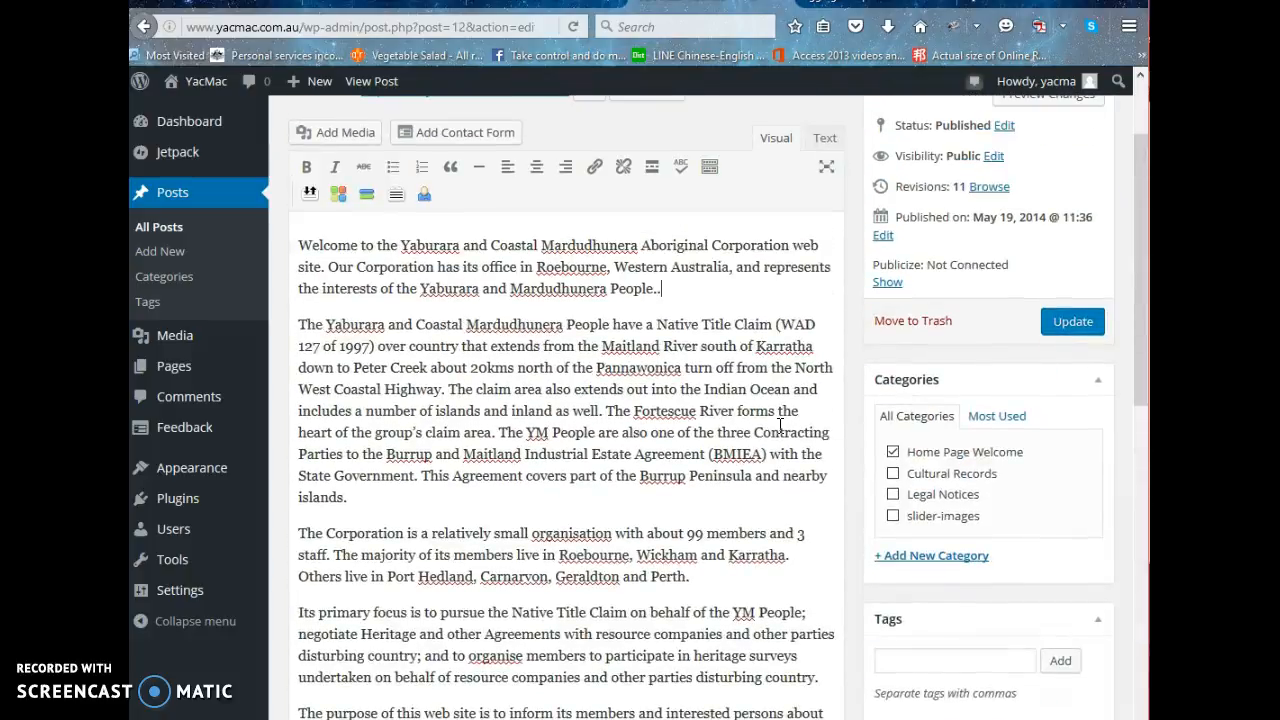
{"action": "scroll", "coordinate": [780, 425], "scroll_direction": "up", "scroll_amount": 2}
{"action": "scroll", "coordinate": [770, 430], "scroll_direction": "down", "scroll_amount": 3}
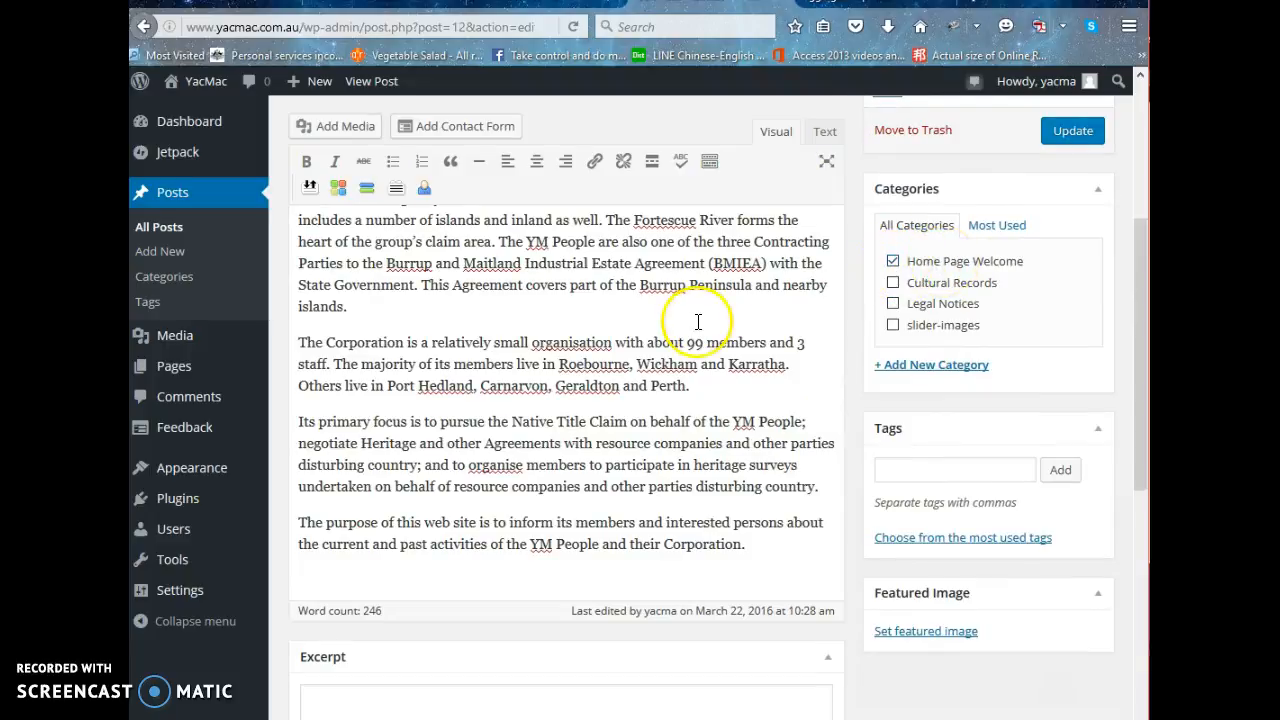
{"action": "scroll", "coordinate": [697, 333], "scroll_direction": "up", "scroll_amount": 1}
{"action": "scroll", "coordinate": [697, 333], "scroll_direction": "up", "scroll_amount": 1}
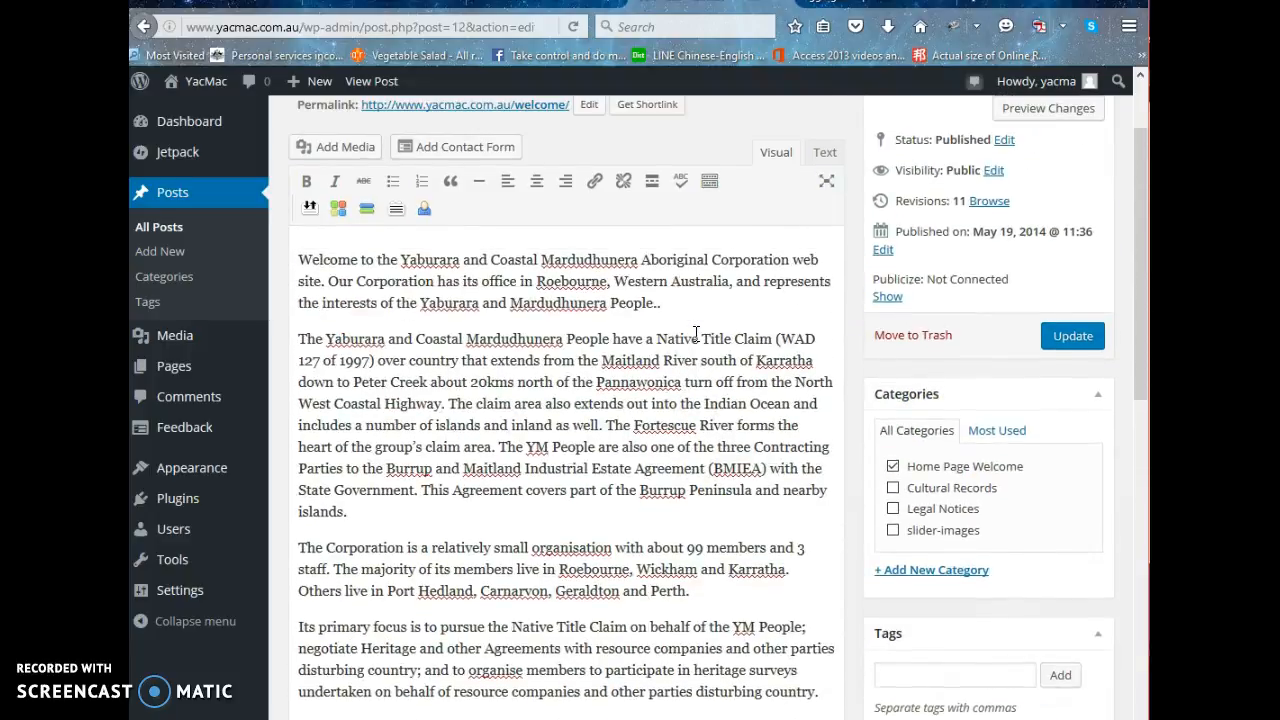
{"action": "scroll", "coordinate": [697, 333], "scroll_direction": "down", "scroll_amount": 5}
{"action": "scroll", "coordinate": [691, 337], "scroll_direction": "up", "scroll_amount": 5}
Remove the extra full stop after "Mardudhunera People" at the end of the first paragraph and update the Welcome post.
{"action": "left_click", "coordinate": [473, 305]}
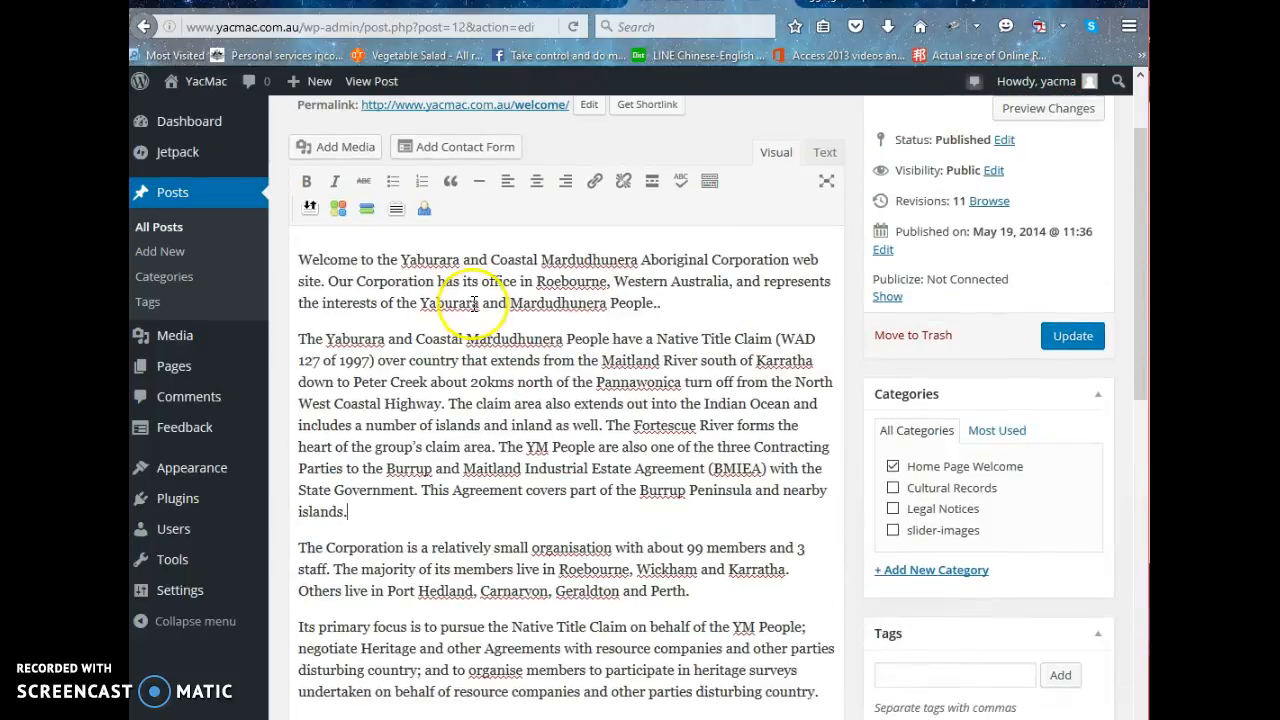
{"action": "left_click", "coordinate": [668, 306]}
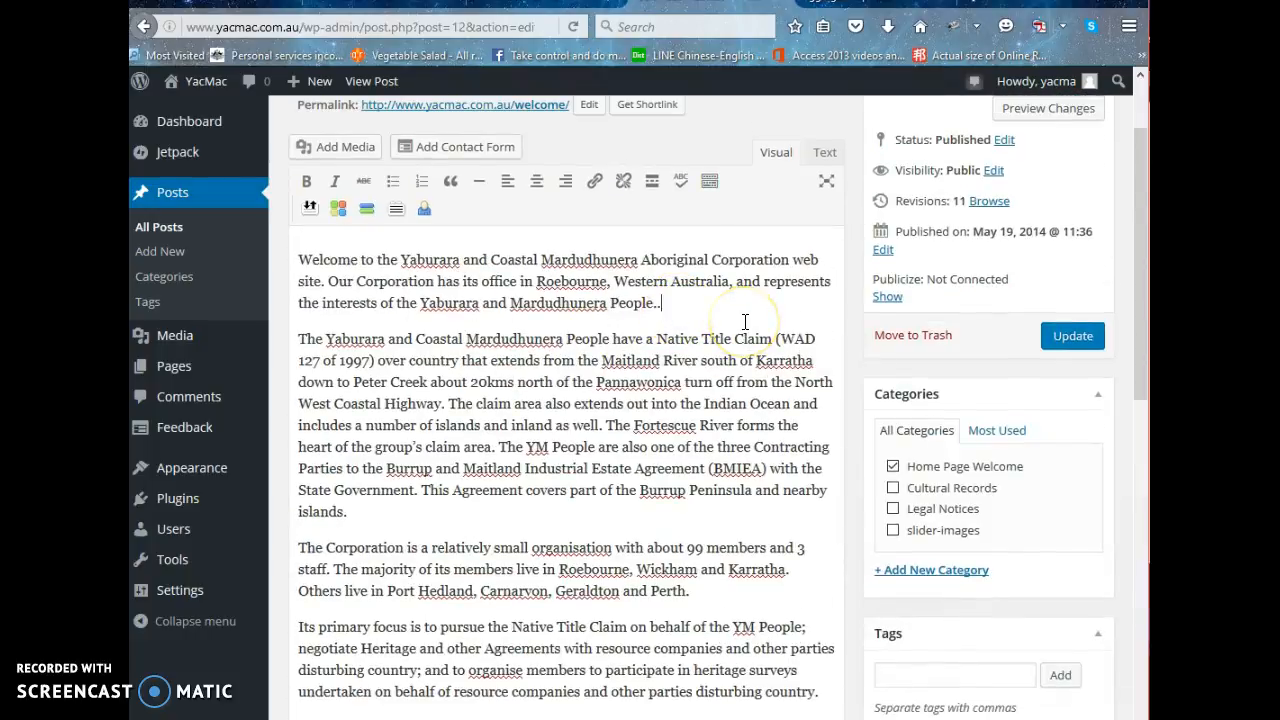
{"action": "left_click", "coordinate": [1080, 345]}
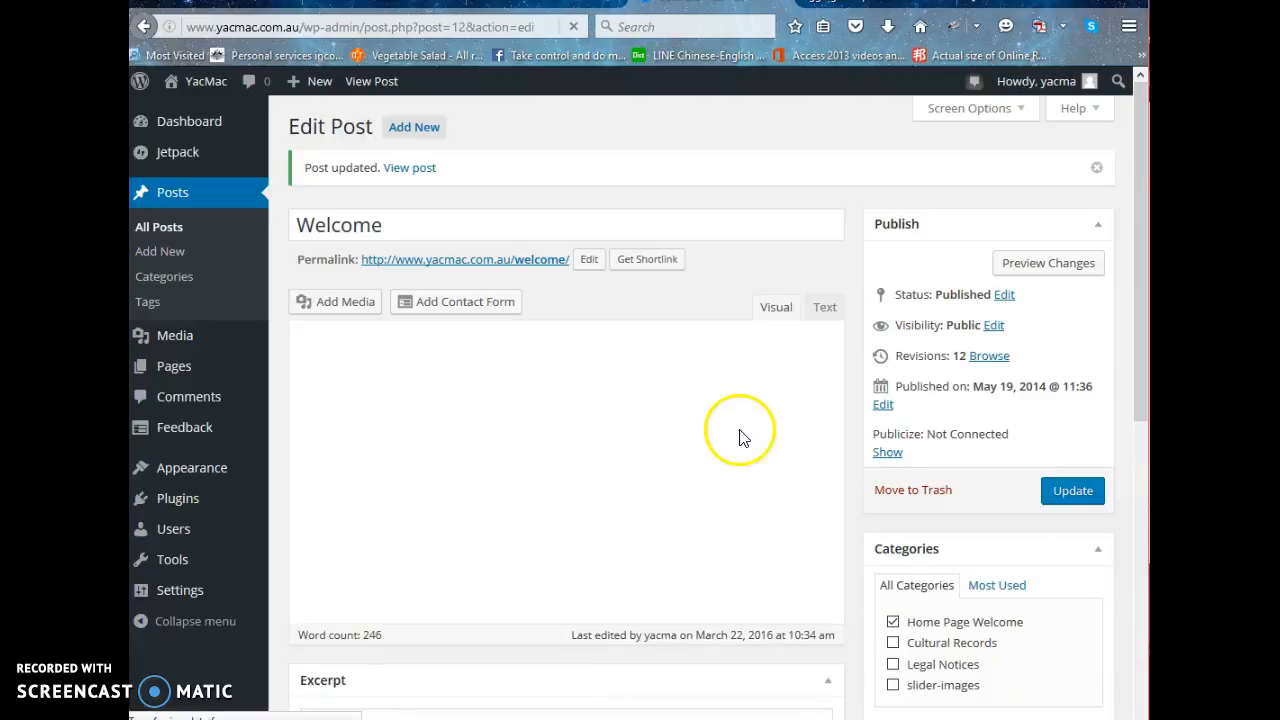
{"action": "mouse_move", "coordinate": [209, 91]}
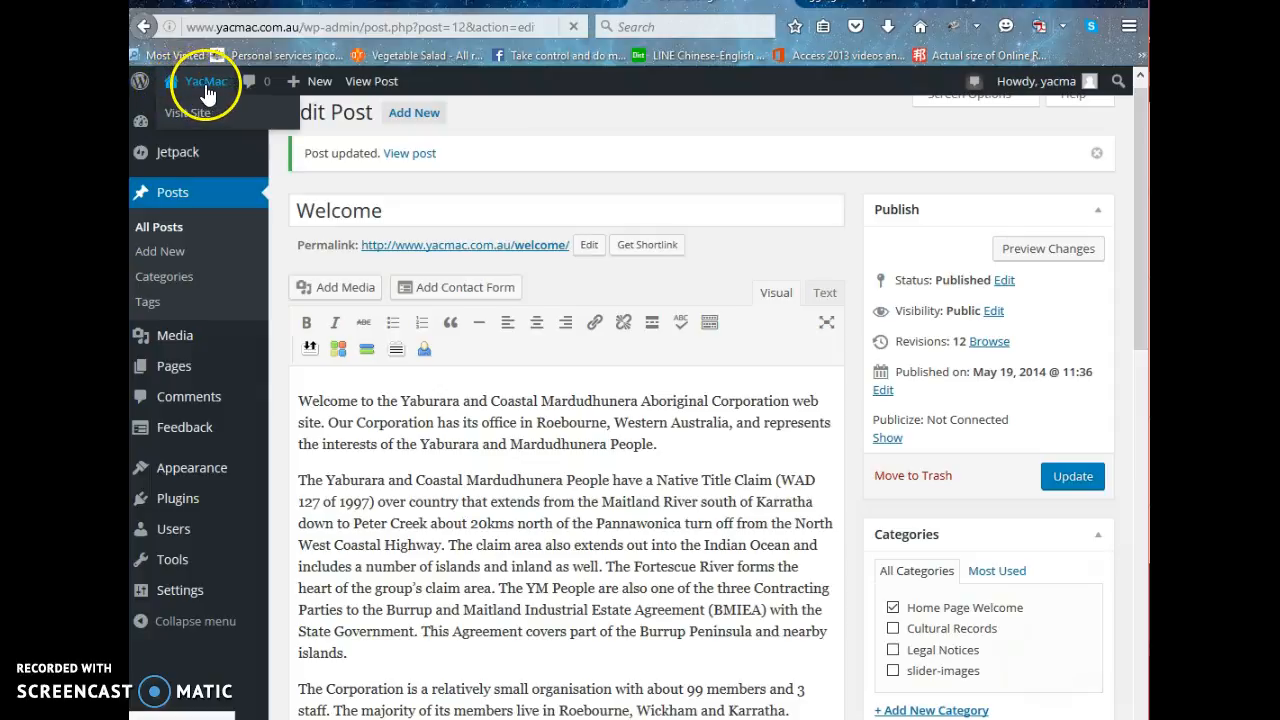
Visit the live home page and check the end of the Welcome text's first paragraph.
{"action": "left_click", "coordinate": [208, 91]}
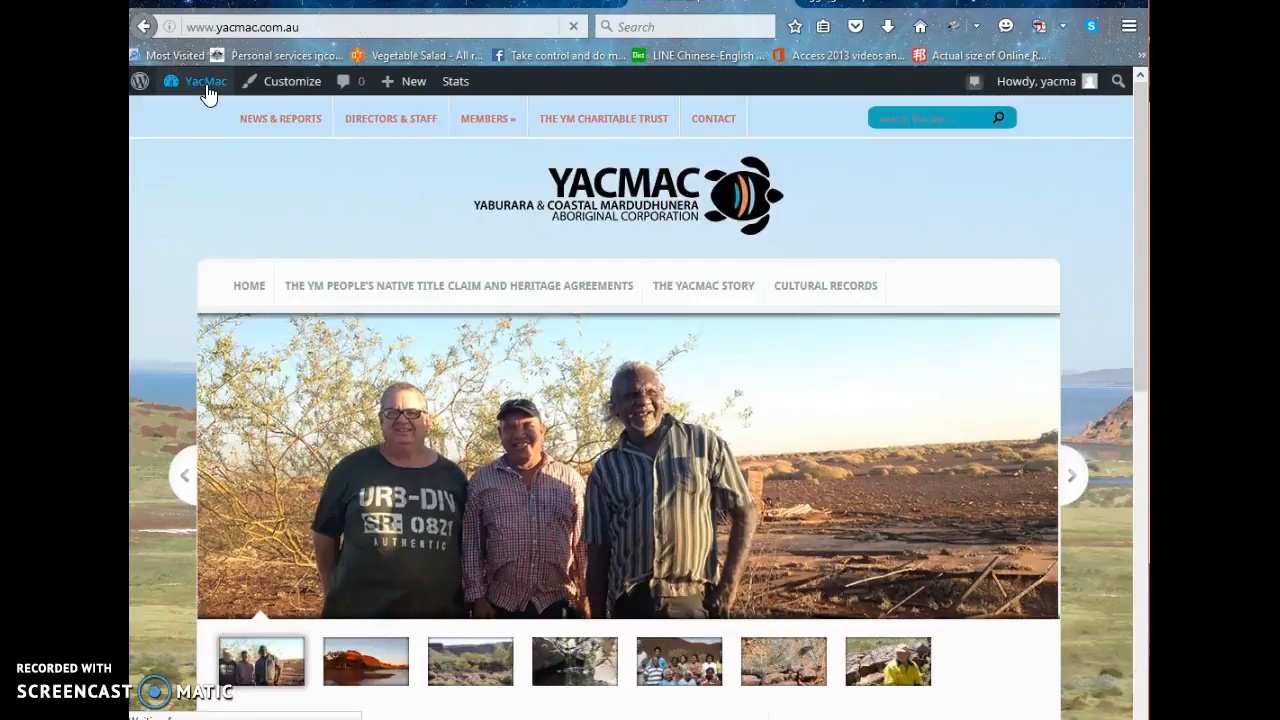
{"action": "scroll", "coordinate": [536, 320], "scroll_direction": "down", "scroll_amount": 5}
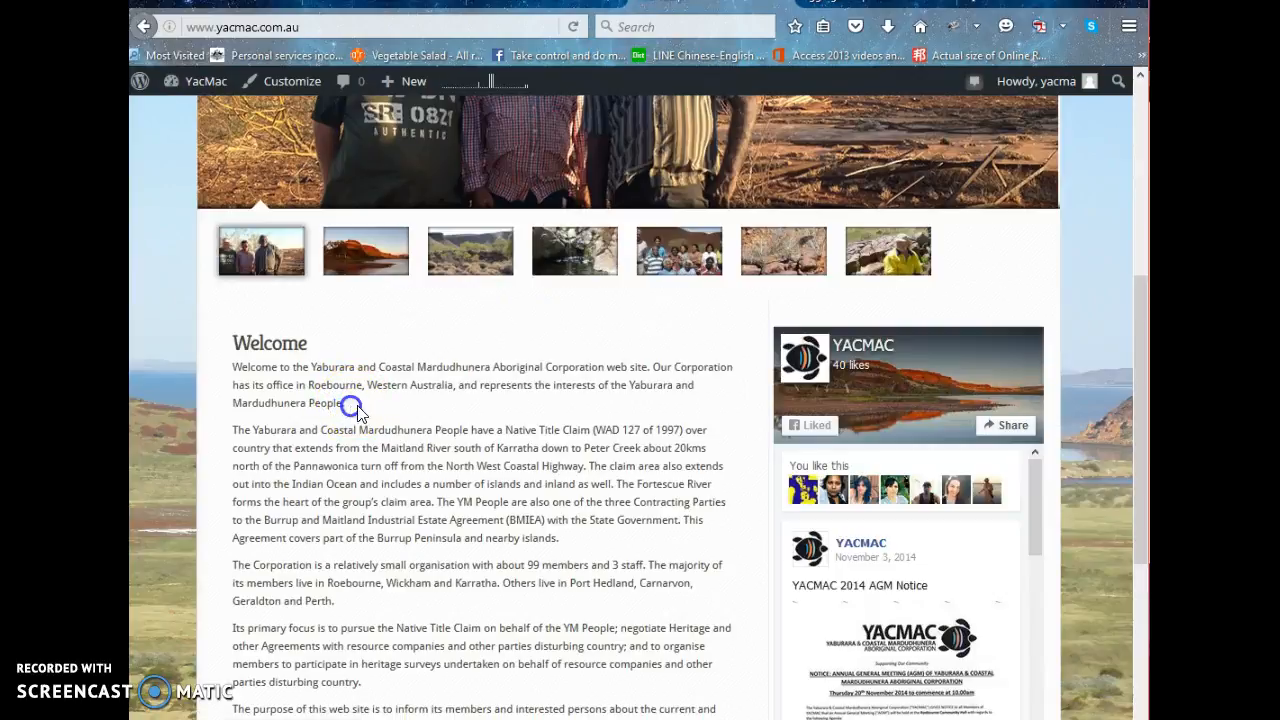
{"action": "scroll", "coordinate": [572, 463], "scroll_direction": "down", "scroll_amount": 3}
{"action": "scroll", "coordinate": [576, 470], "scroll_direction": "up", "scroll_amount": 2}
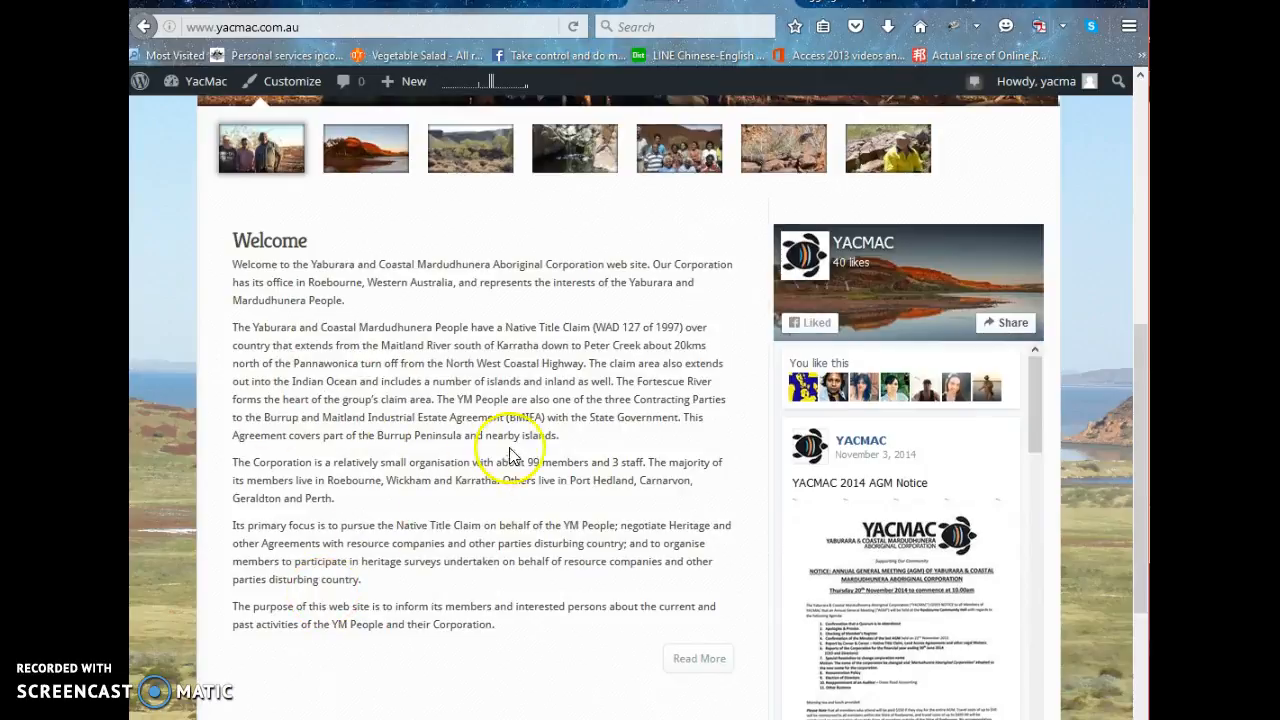
{"action": "scroll", "coordinate": [537, 451], "scroll_direction": "down", "scroll_amount": 1}
{"action": "scroll", "coordinate": [539, 458], "scroll_direction": "up", "scroll_amount": 6}
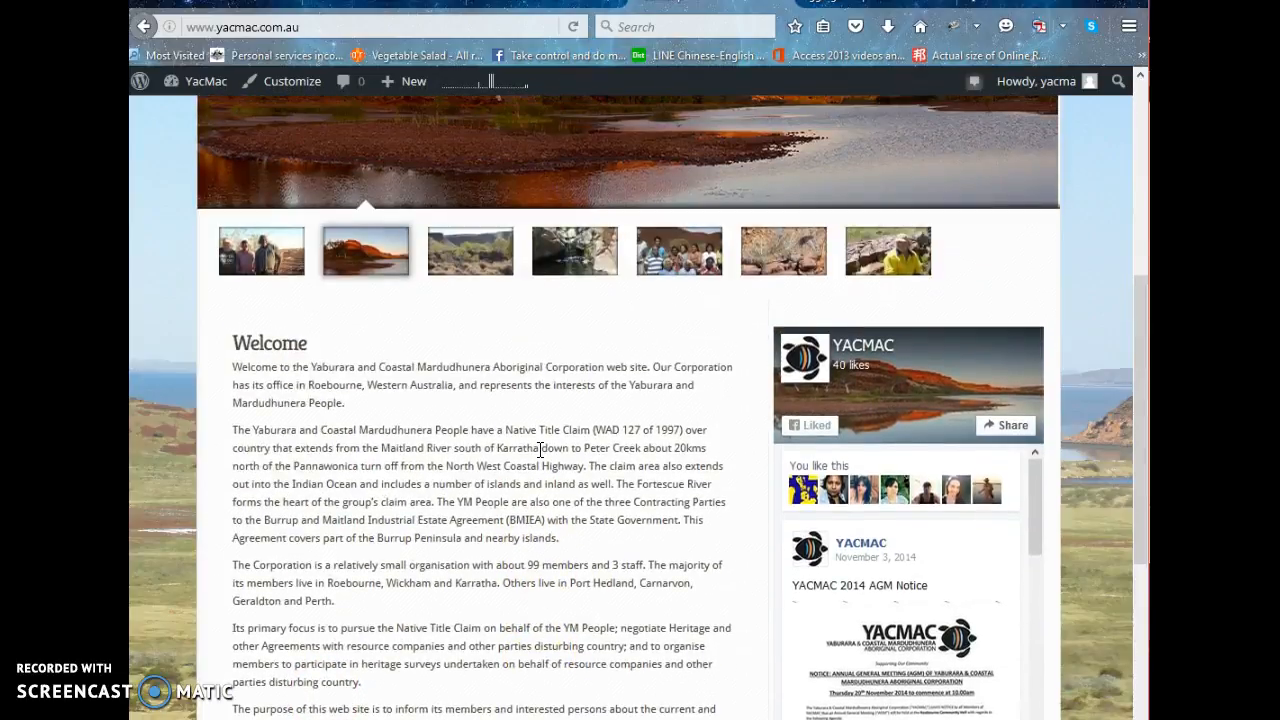
{"action": "scroll", "coordinate": [528, 451], "scroll_direction": "down", "scroll_amount": 1}
{"action": "scroll", "coordinate": [522, 446], "scroll_direction": "up", "scroll_amount": 1}
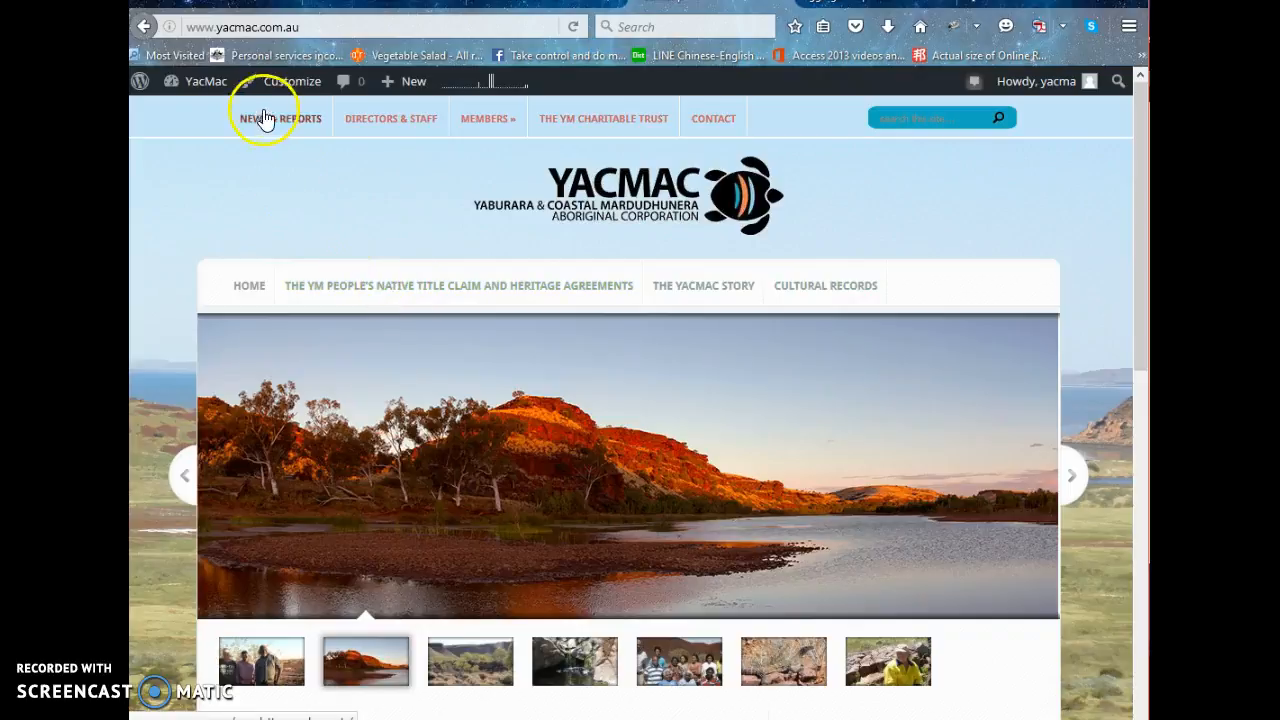
Go to the dashboard's Menus settings and open the live site in a separate tab.
{"action": "mouse_move", "coordinate": [191, 86]}
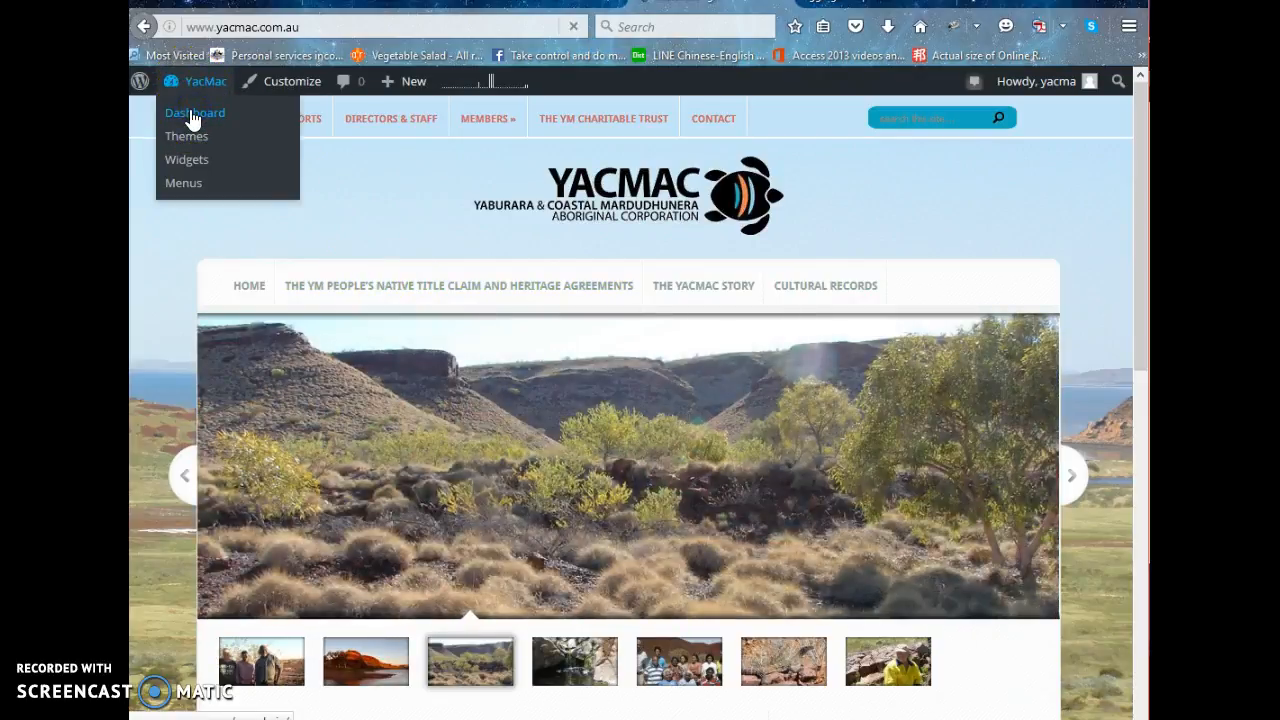
{"action": "left_click", "coordinate": [192, 118]}
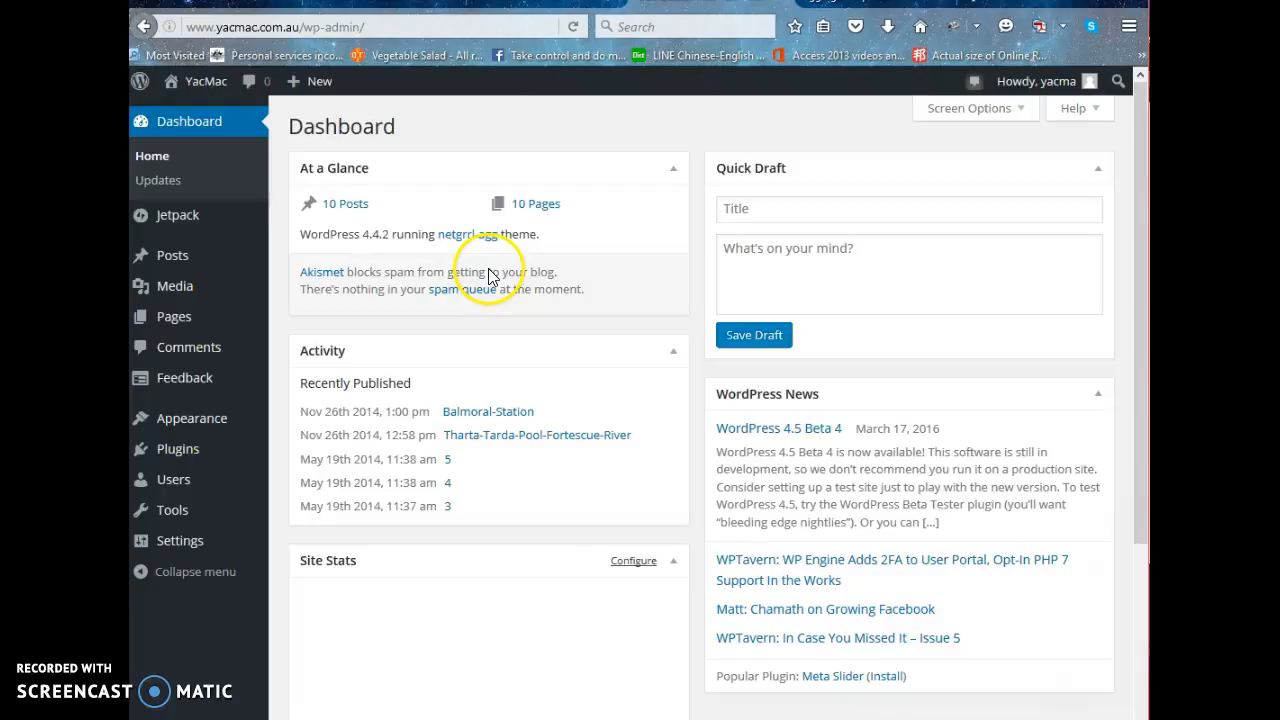
{"action": "scroll", "coordinate": [531, 280], "scroll_direction": "down", "scroll_amount": 3}
{"action": "mouse_move", "coordinate": [170, 435]}
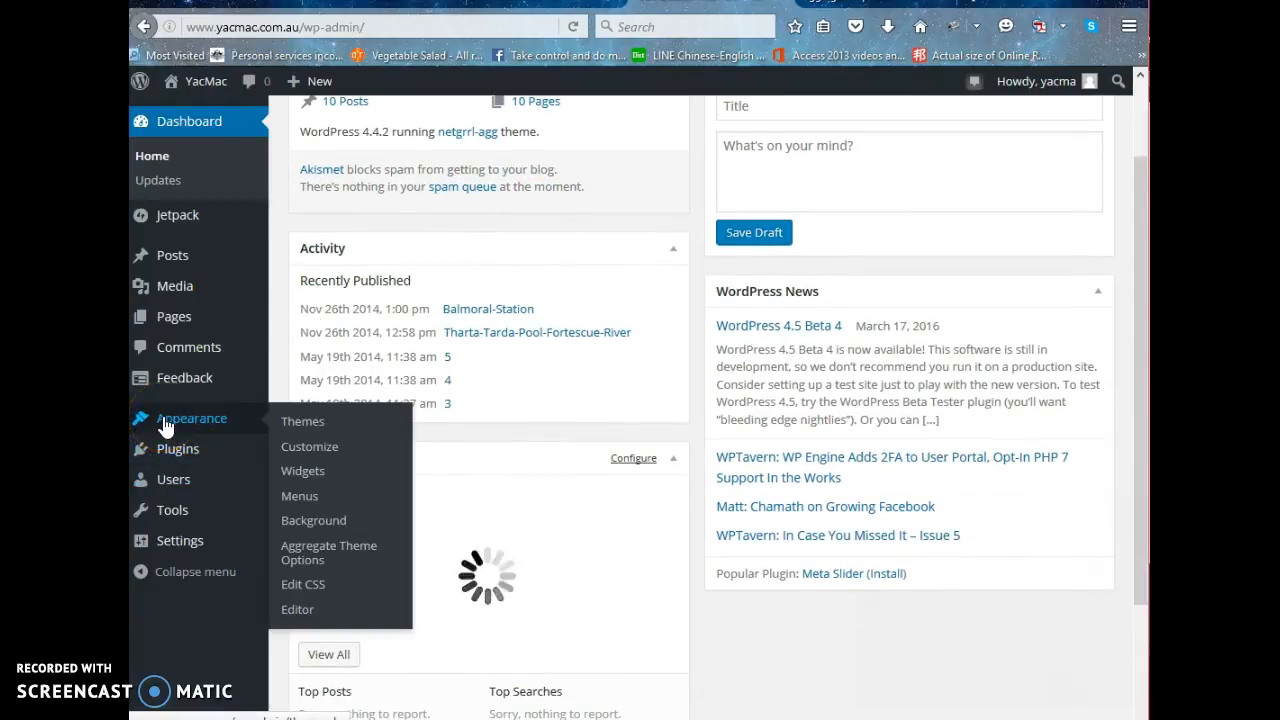
{"action": "left_click", "coordinate": [299, 497]}
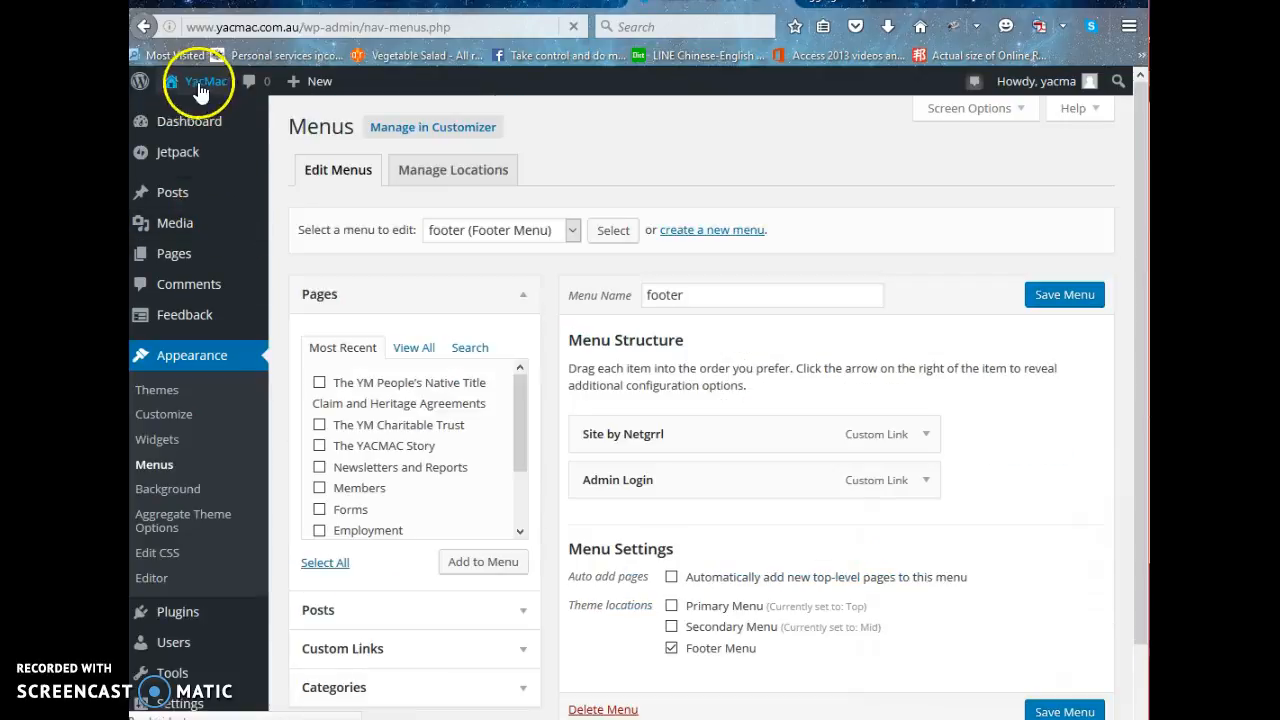
{"action": "right_click", "coordinate": [205, 83]}
{"action": "left_click", "coordinate": [282, 96]}
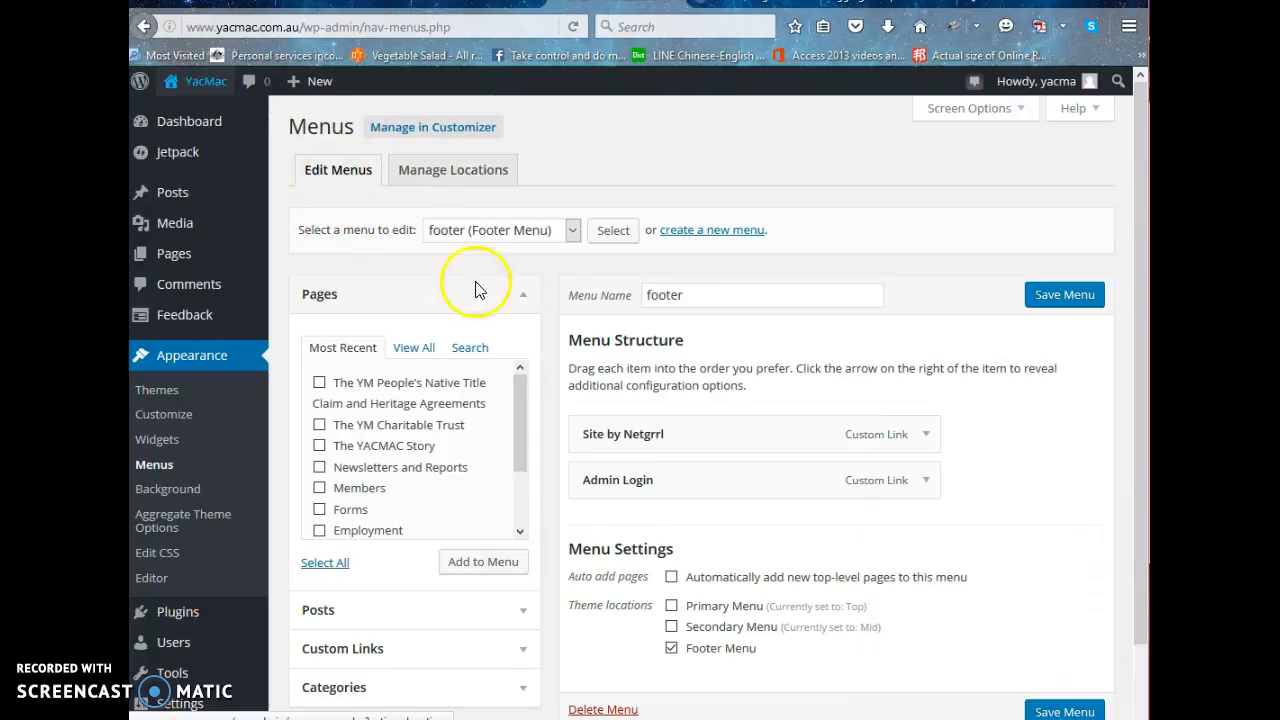
Load the Mid (Secondary Menu) menu for editing.
{"action": "left_click", "coordinate": [573, 231]}
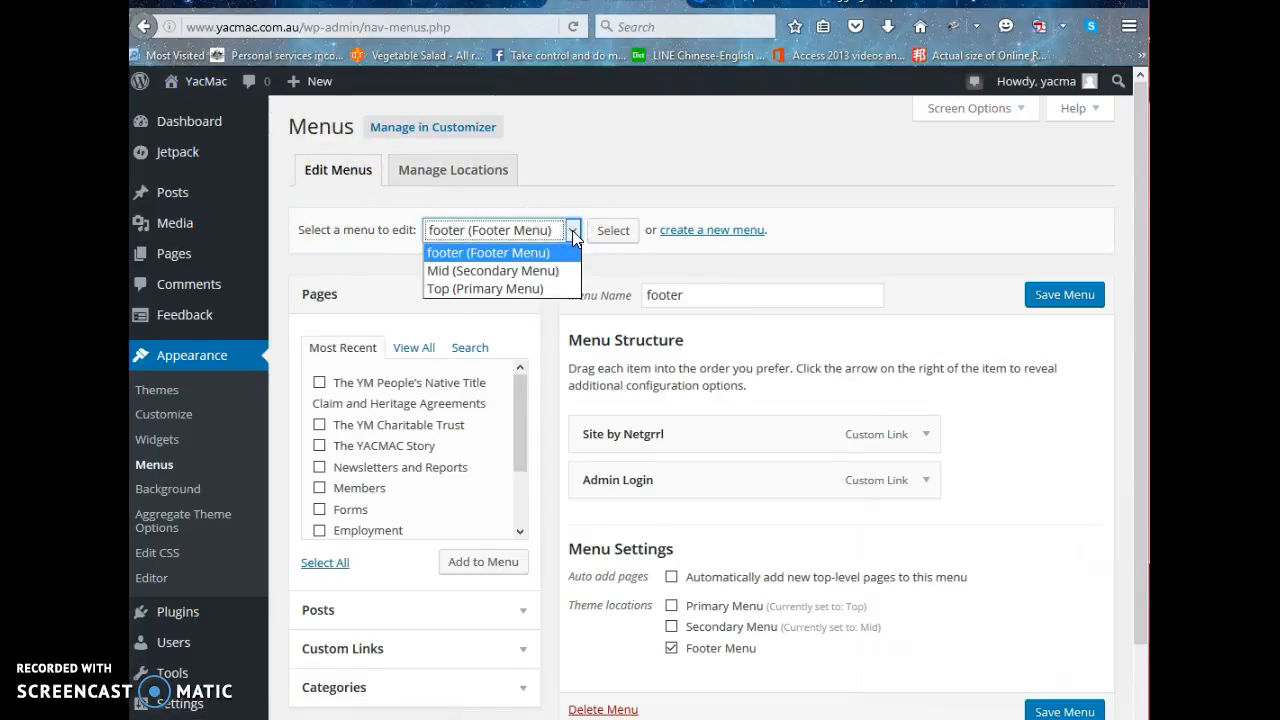
{"action": "left_click", "coordinate": [464, 271]}
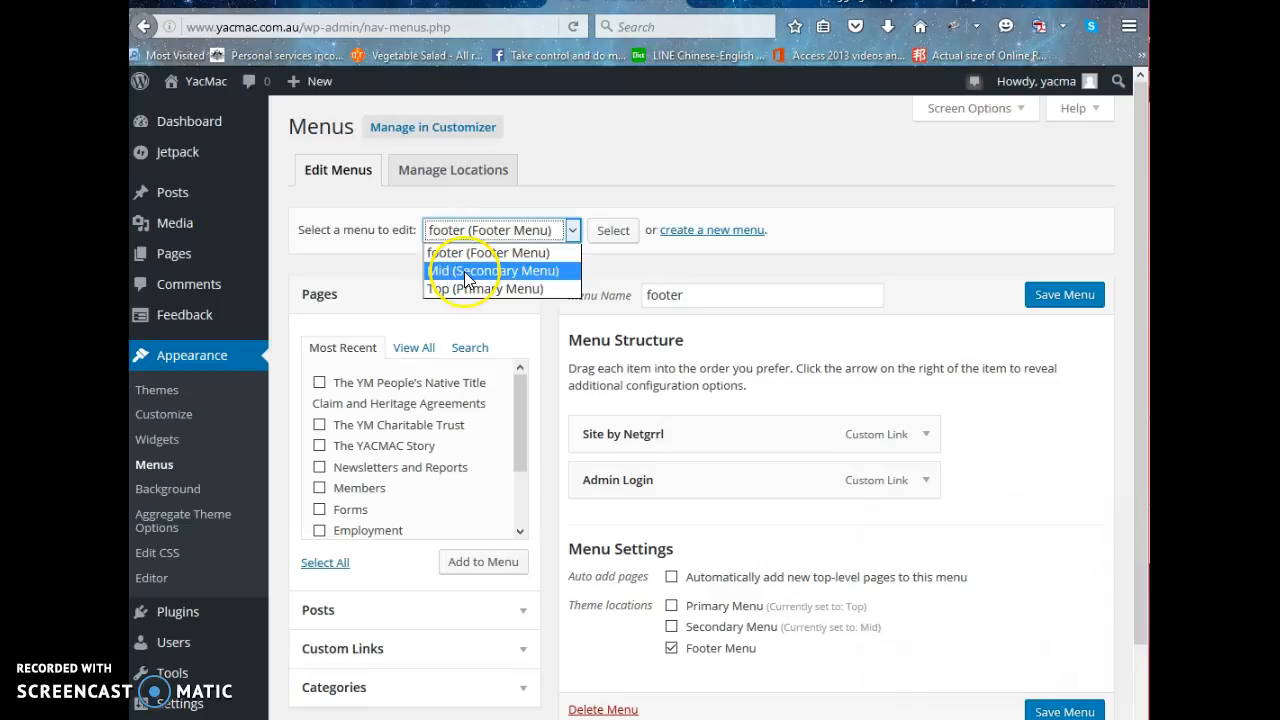
{"action": "left_click", "coordinate": [464, 271]}
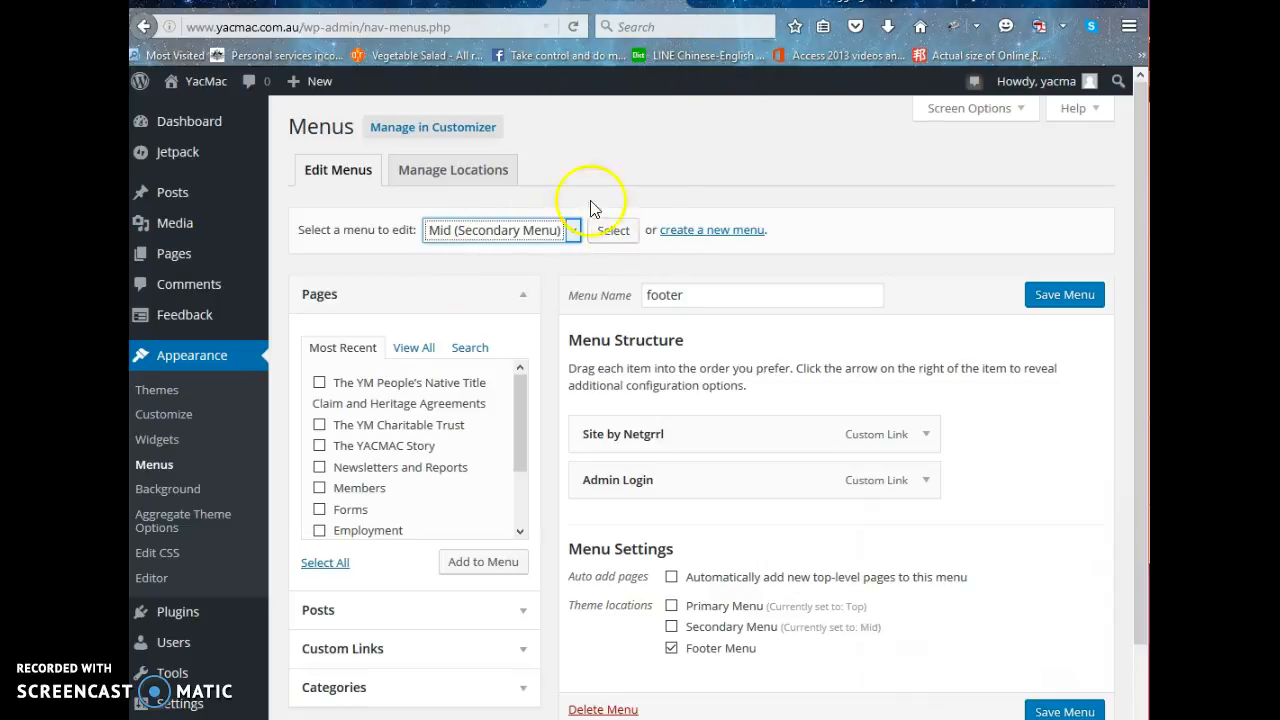
{"action": "left_click", "coordinate": [610, 230]}
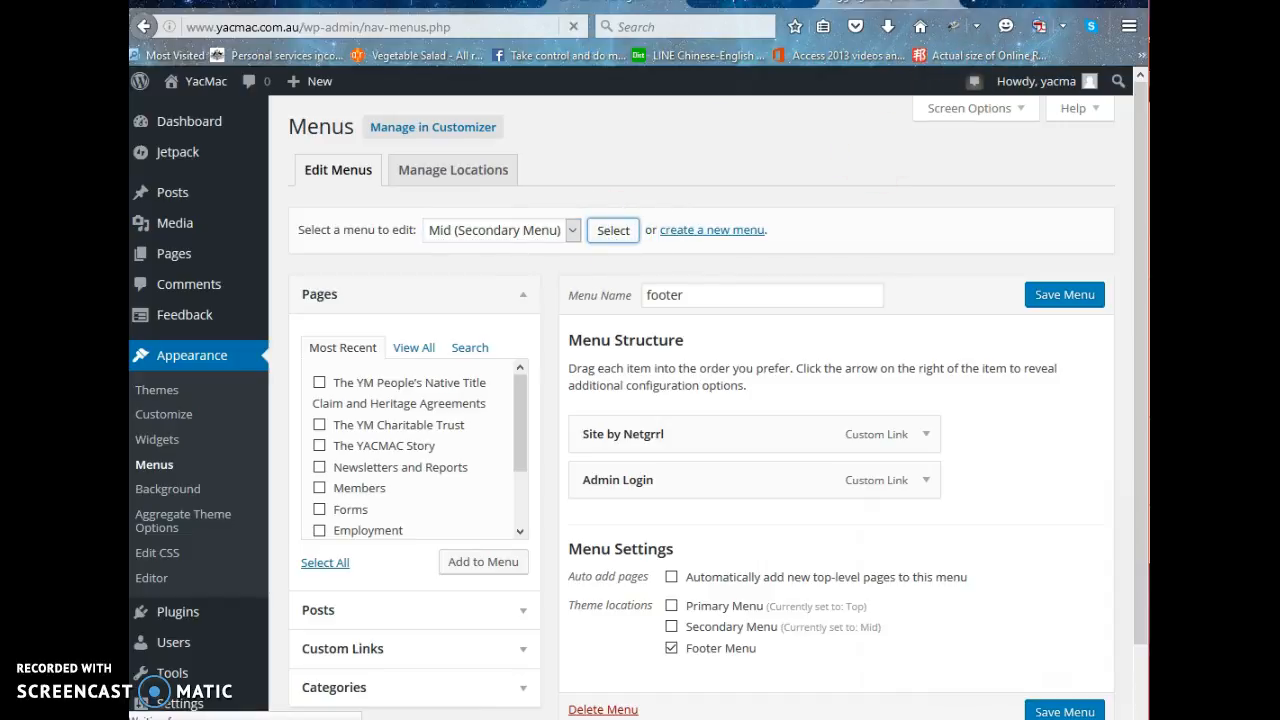
Compare the live home page's navigation bar with the items in the Mid menu's structure.
{"action": "left_click", "coordinate": [738, 10]}
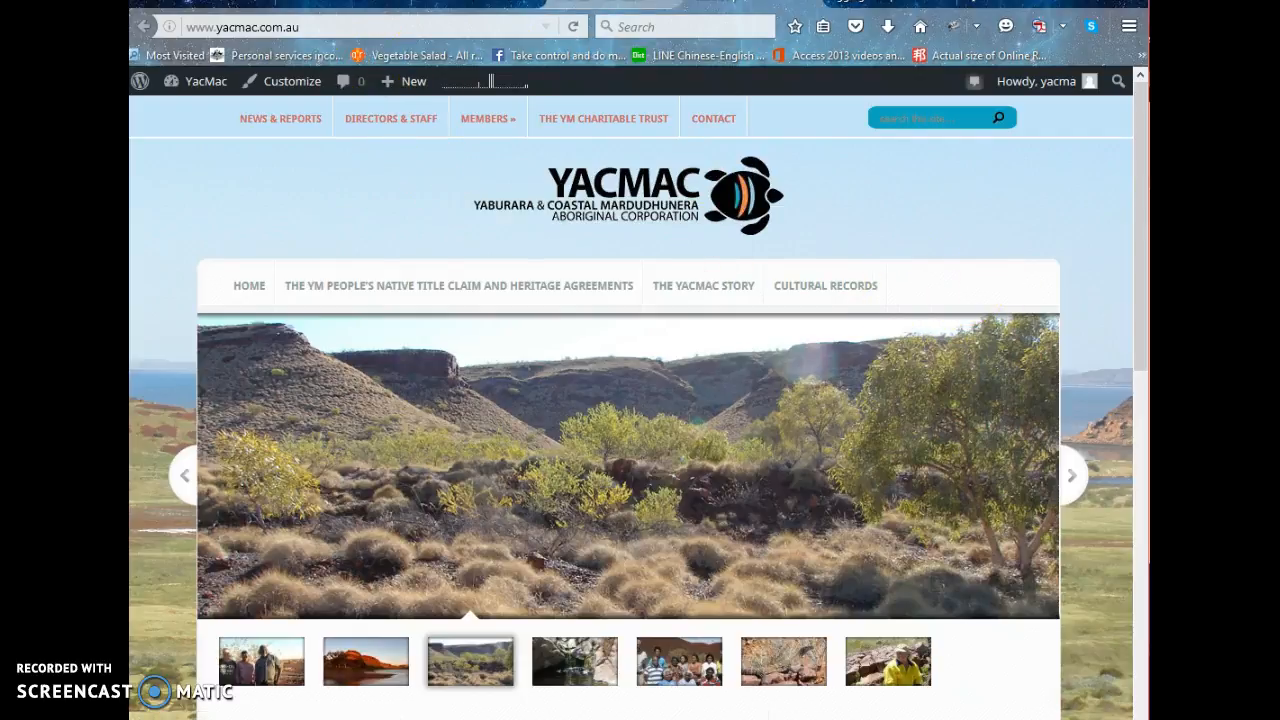
{"action": "left_click", "coordinate": [609, 3]}
{"action": "scroll", "coordinate": [825, 368], "scroll_direction": "down", "scroll_amount": 3}
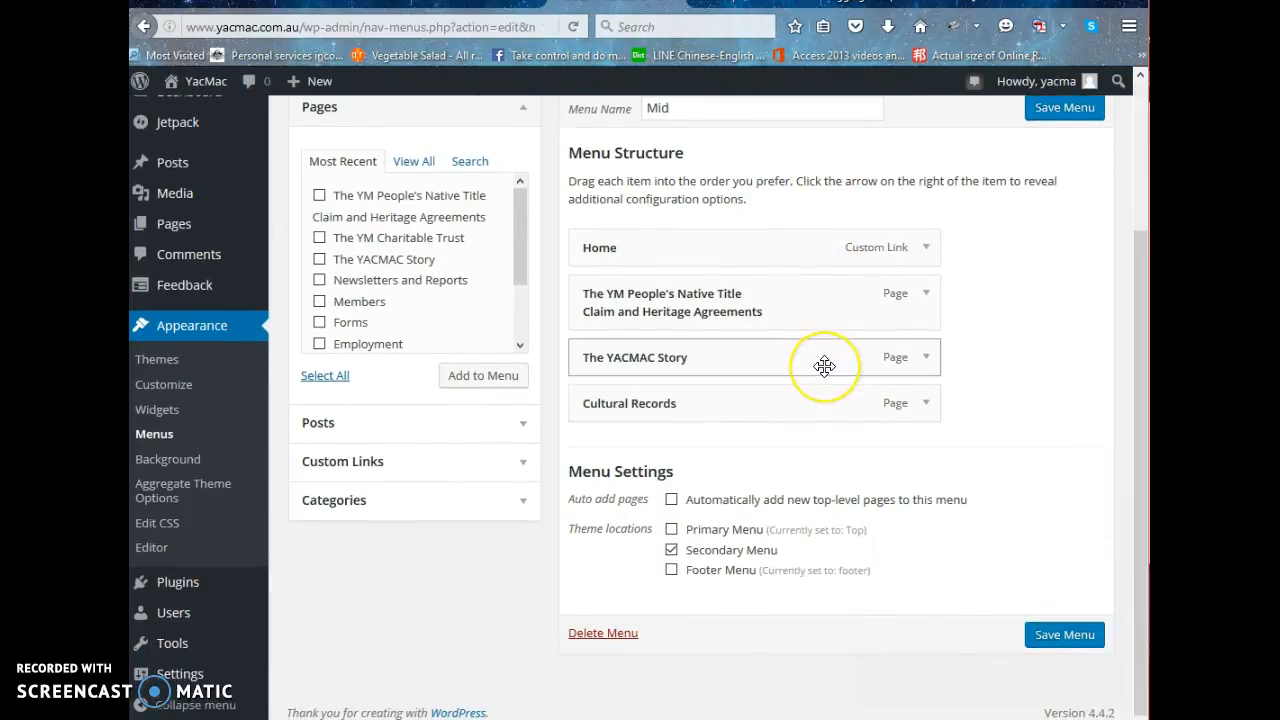
{"action": "scroll", "coordinate": [823, 366], "scroll_direction": "up", "scroll_amount": 2}
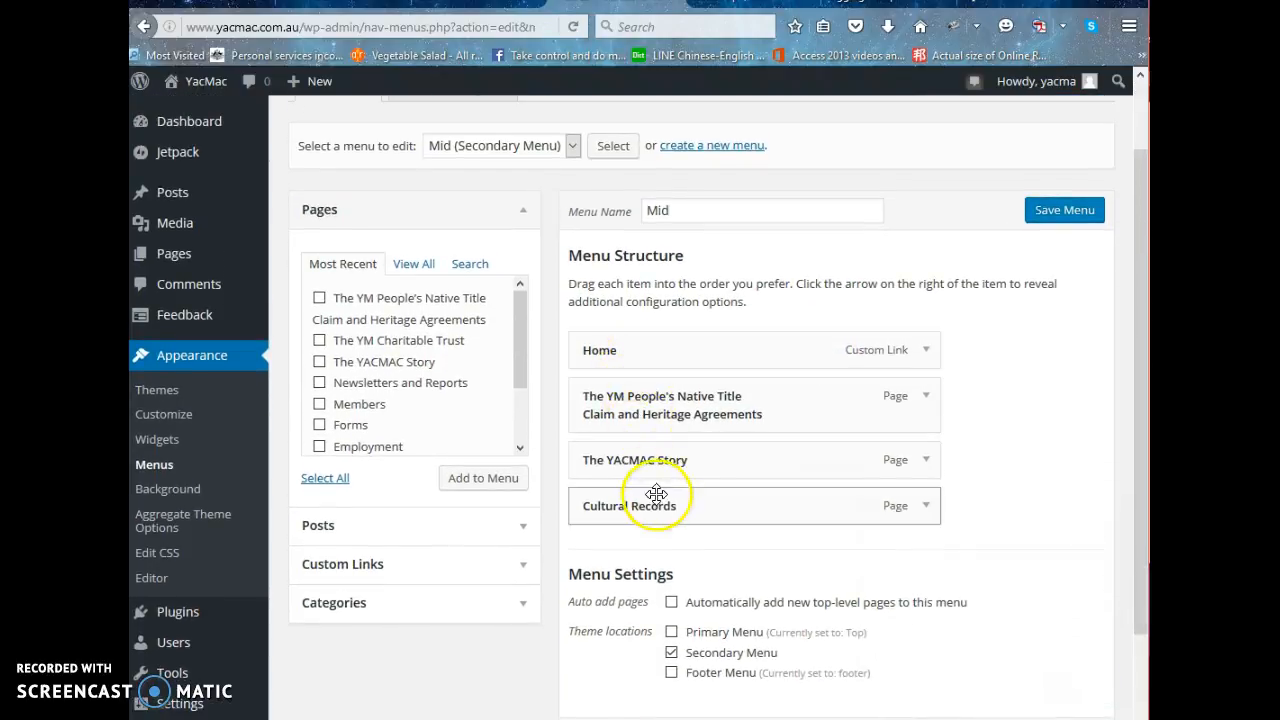
{"action": "scroll", "coordinate": [656, 494], "scroll_direction": "down", "scroll_amount": 2}
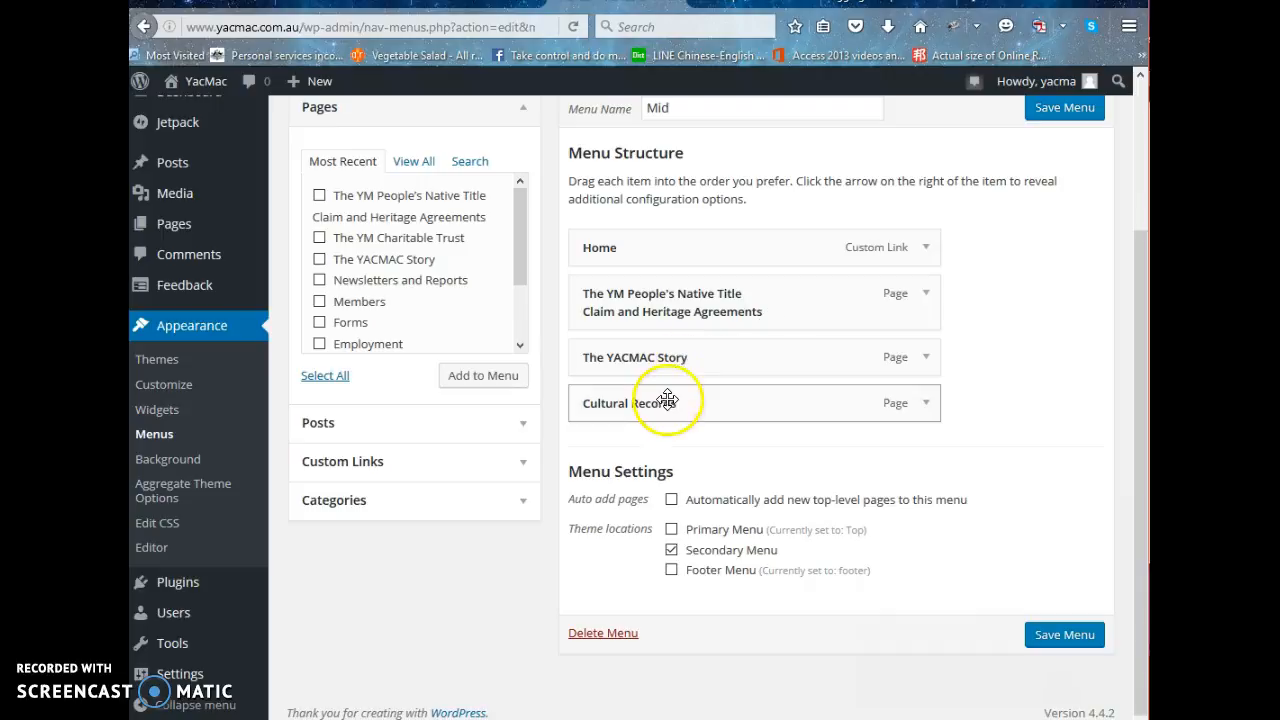
Examine the navigation label and options of The YM People's Native Title Claim and Heritage Agreements menu item, and collapse it again.
{"action": "left_click", "coordinate": [926, 300]}
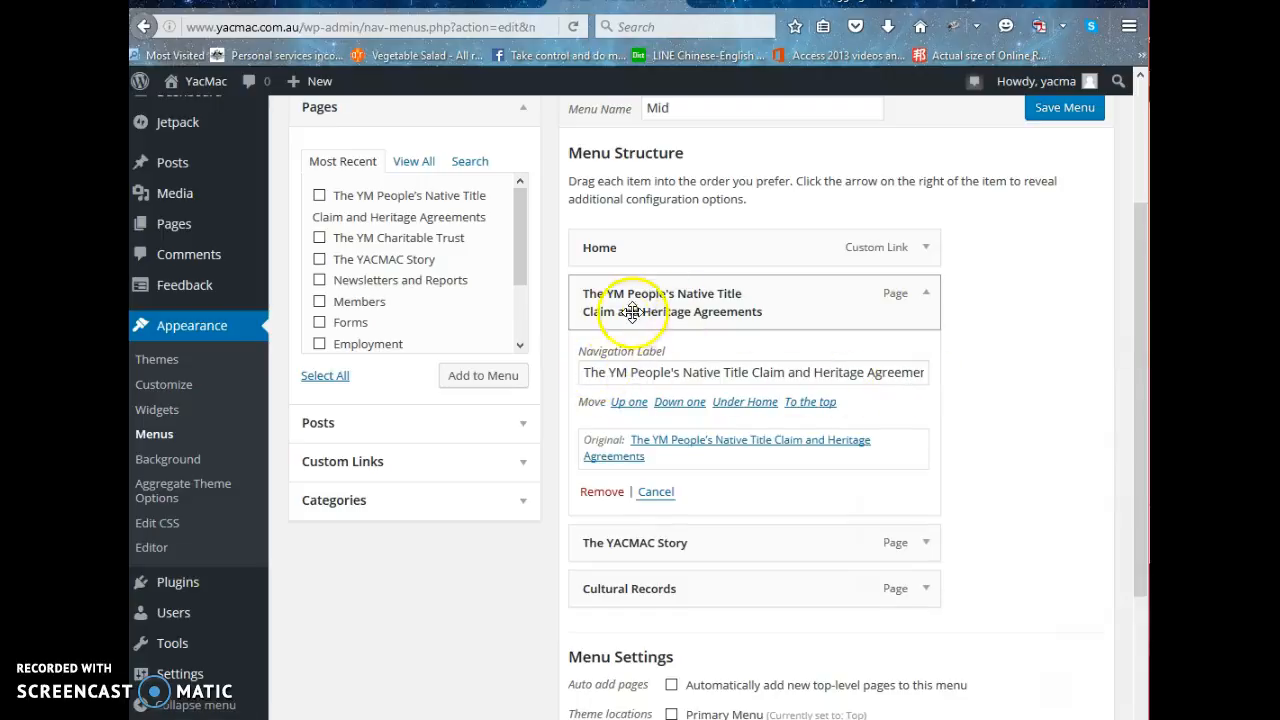
{"action": "left_click", "coordinate": [748, 374]}
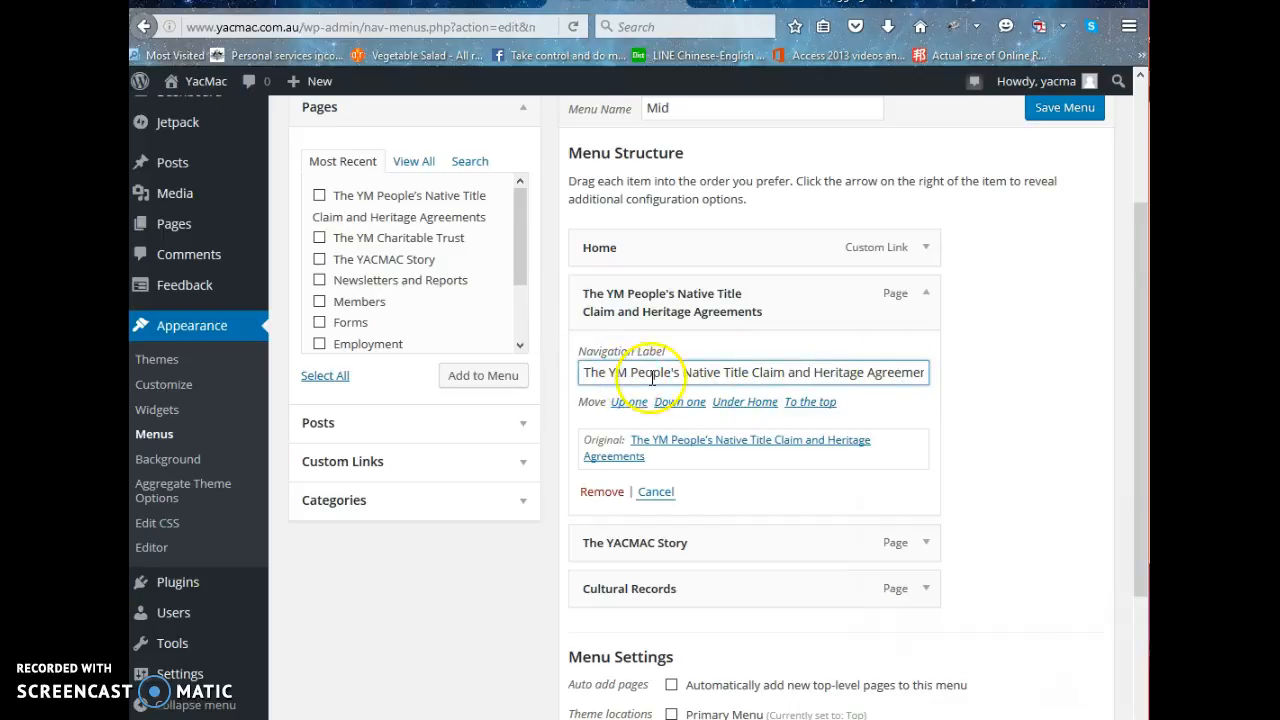
{"action": "scroll", "coordinate": [922, 423], "scroll_direction": "down", "scroll_amount": 2}
{"action": "scroll", "coordinate": [880, 400], "scroll_direction": "down", "scroll_amount": 2}
{"action": "scroll", "coordinate": [471, 280], "scroll_direction": "up", "scroll_amount": 4}
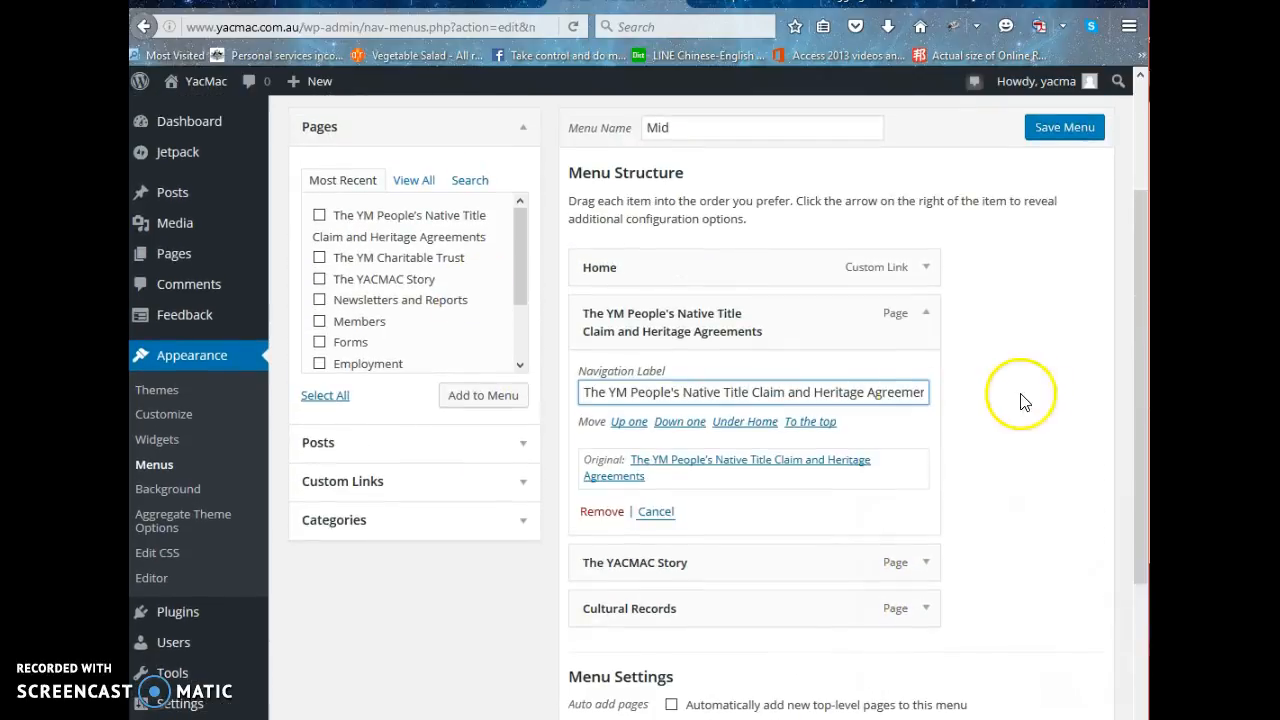
{"action": "left_click", "coordinate": [928, 320]}
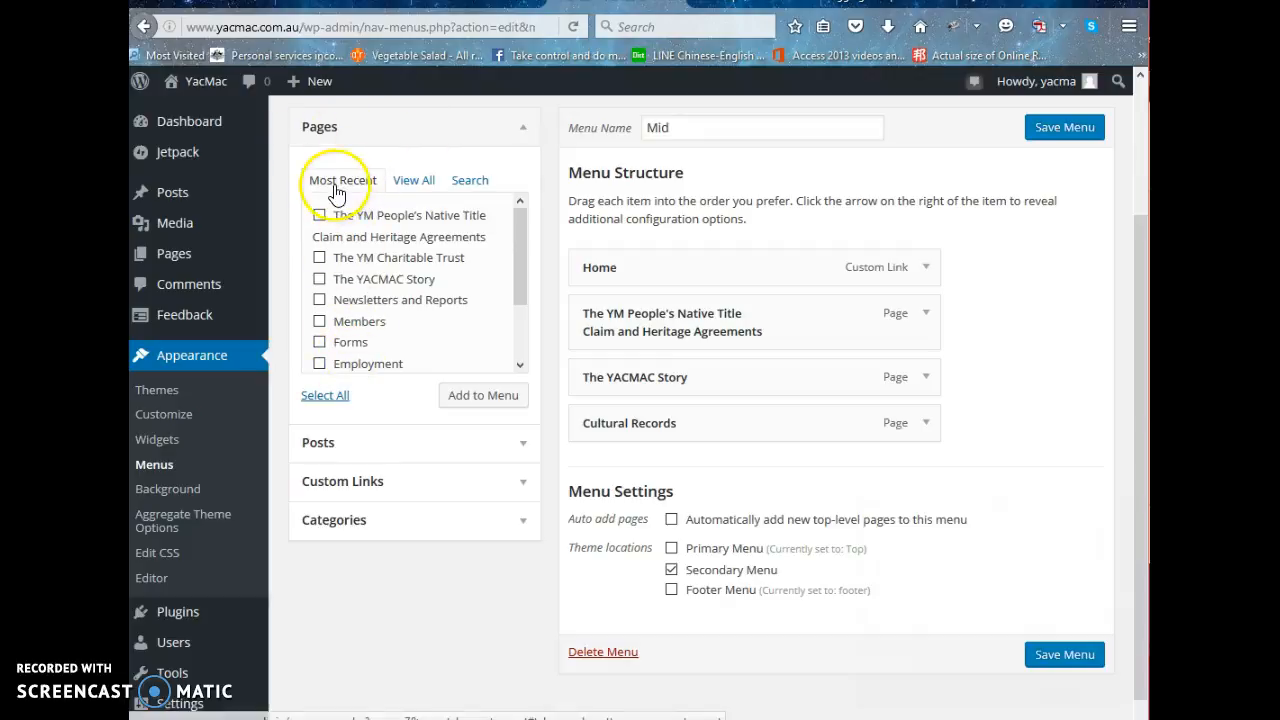
Find the Contact page in the list of all pages and add it to the Mid menu.
{"action": "left_click", "coordinate": [415, 182]}
{"action": "scroll", "coordinate": [386, 323], "scroll_direction": "down", "scroll_amount": 3}
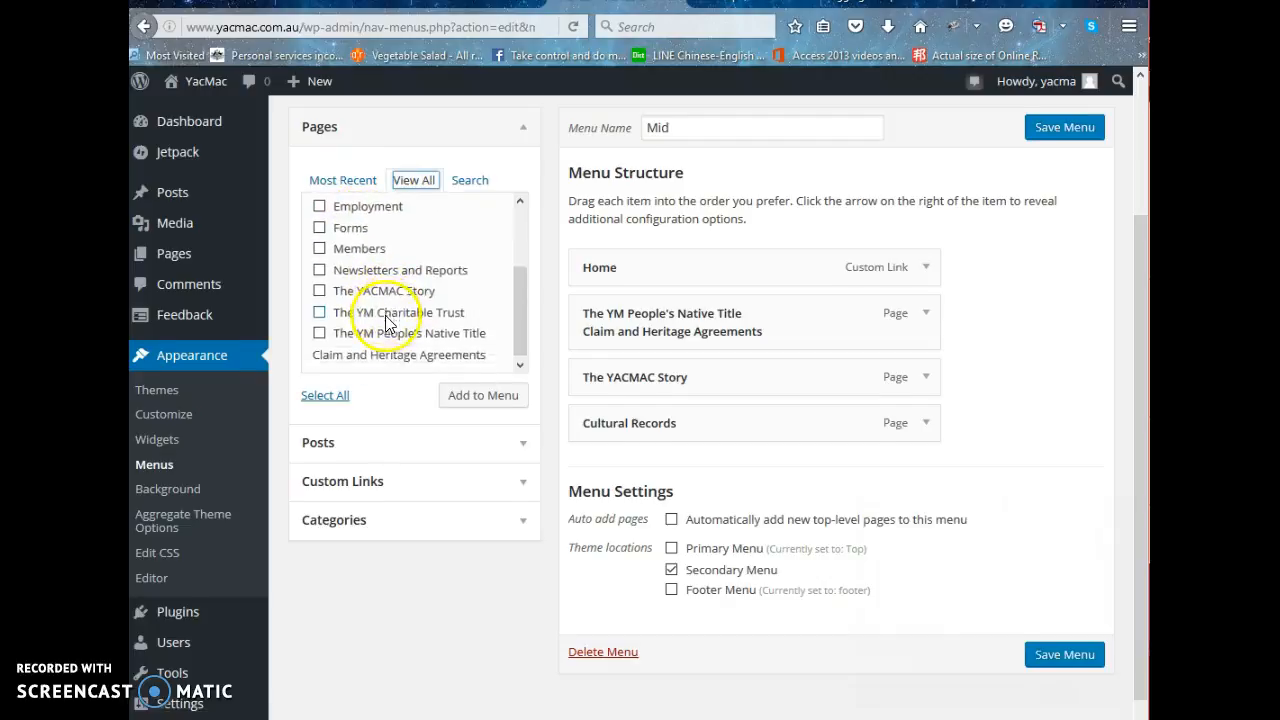
{"action": "scroll", "coordinate": [386, 323], "scroll_direction": "up", "scroll_amount": 3}
{"action": "scroll", "coordinate": [417, 406], "scroll_direction": "up", "scroll_amount": 1}
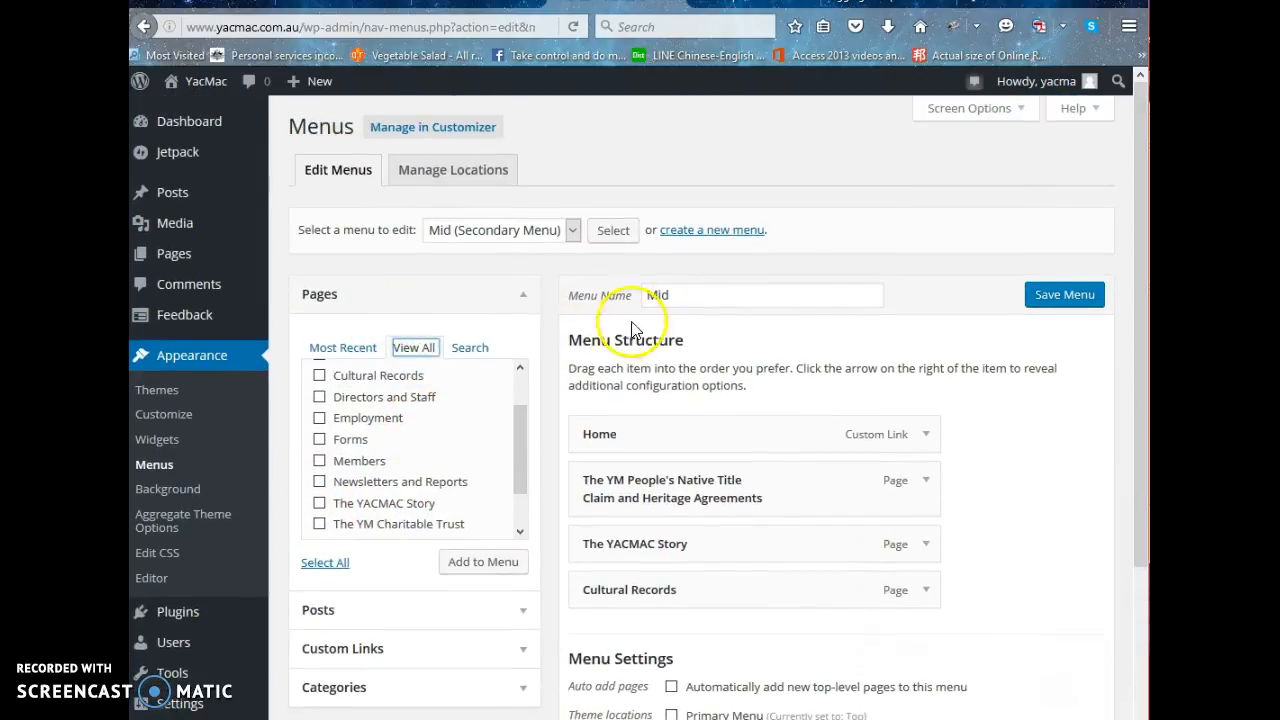
{"action": "scroll", "coordinate": [930, 292], "scroll_direction": "down", "scroll_amount": 1}
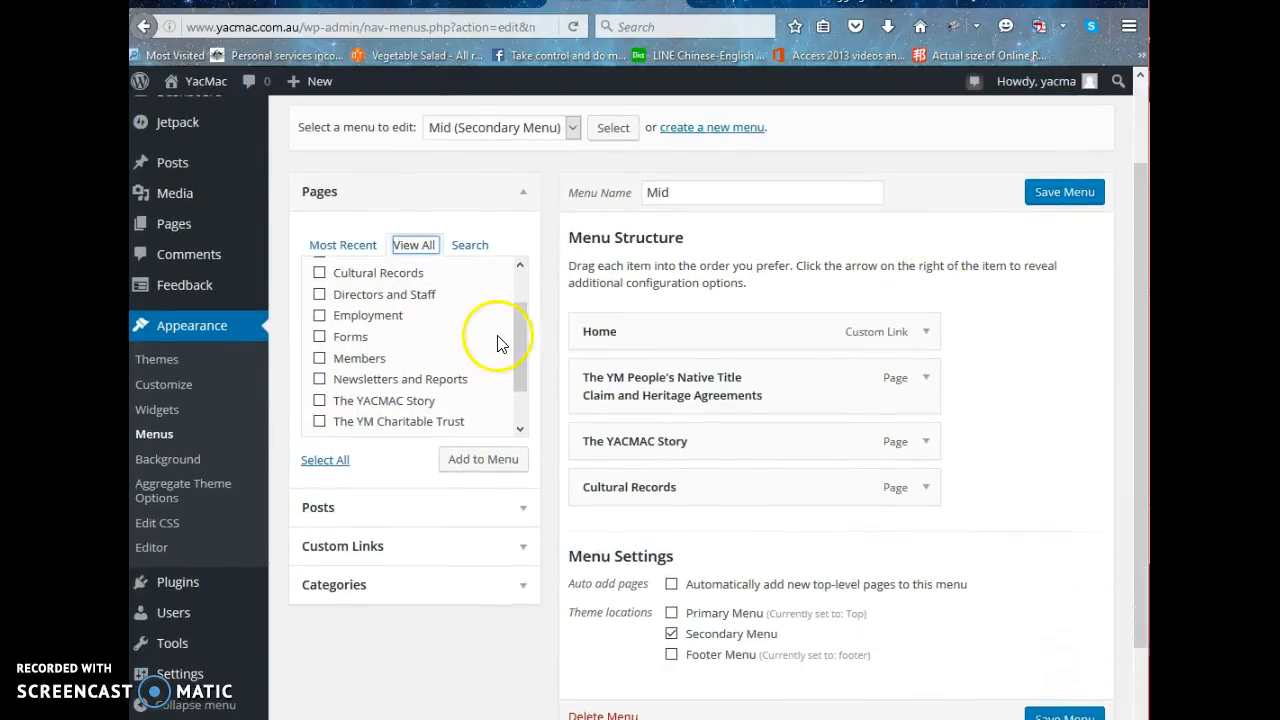
{"action": "left_click_drag", "start_coordinate": [518, 331], "coordinate": [512, 285]}
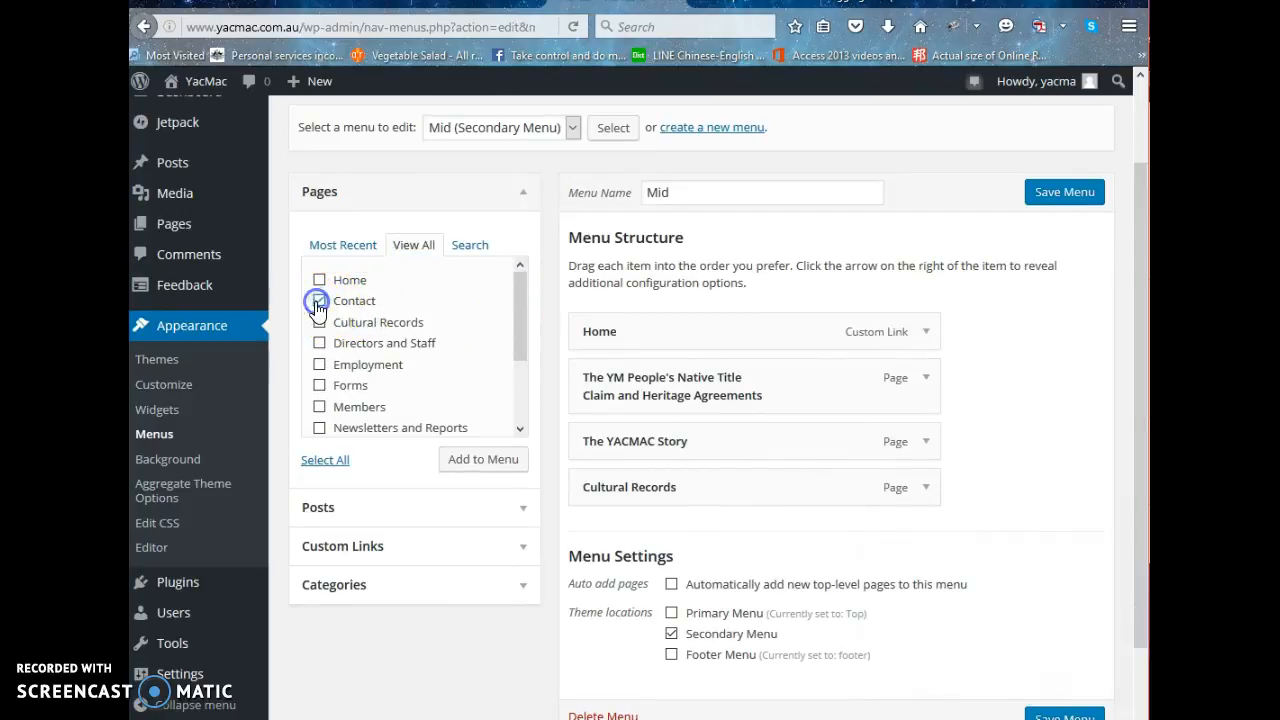
{"action": "left_click", "coordinate": [494, 460]}
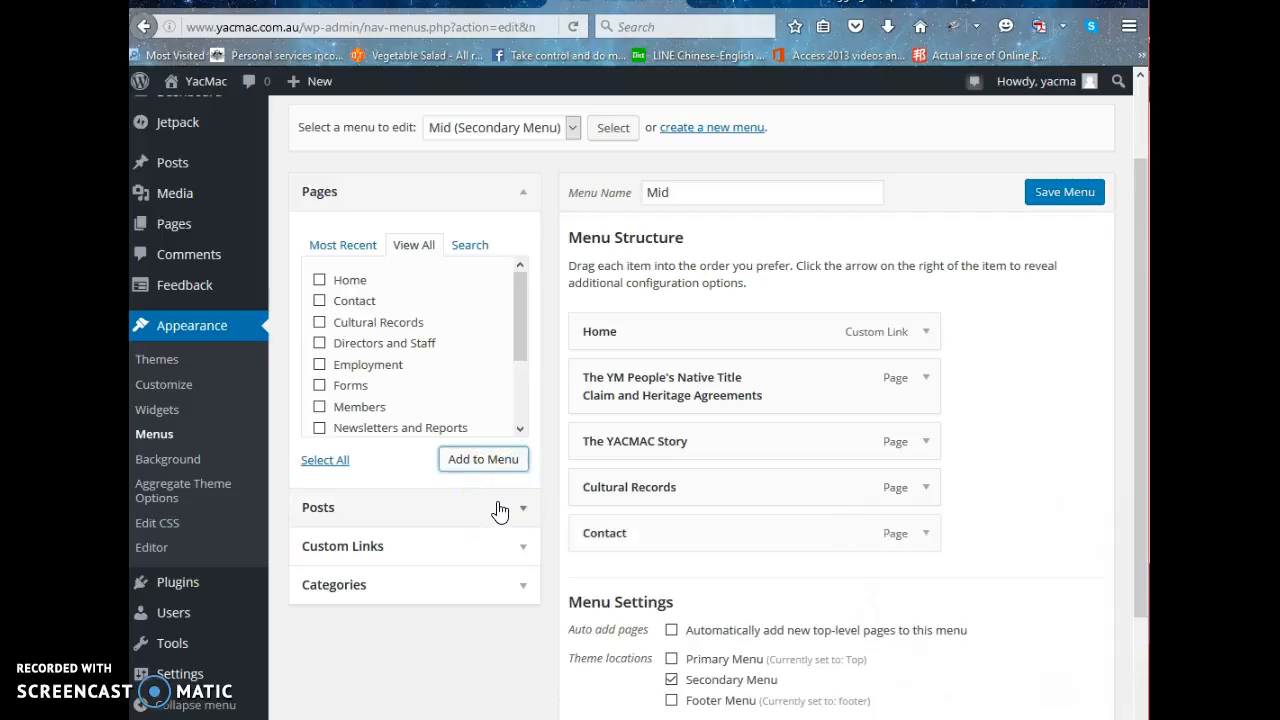
Nest the Contact item as a sub item under The YACMAC Story and save the Mid menu.
{"action": "mouse_move", "coordinate": [673, 531]}
{"action": "left_mouse_down"}
{"action": "mouse_move", "coordinate": [651, 377]}
{"action": "mouse_move", "coordinate": [666, 531]}
{"action": "left_mouse_up"}
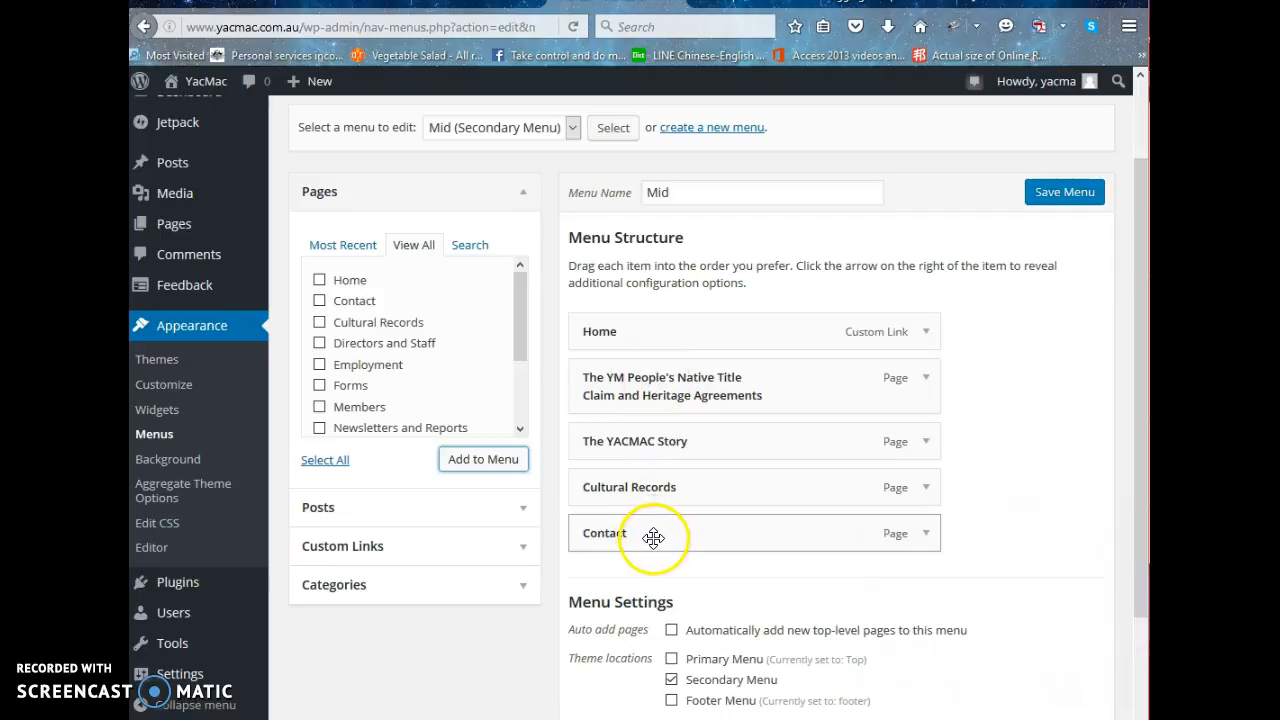
{"action": "left_click_drag", "start_coordinate": [677, 535], "coordinate": [659, 440]}
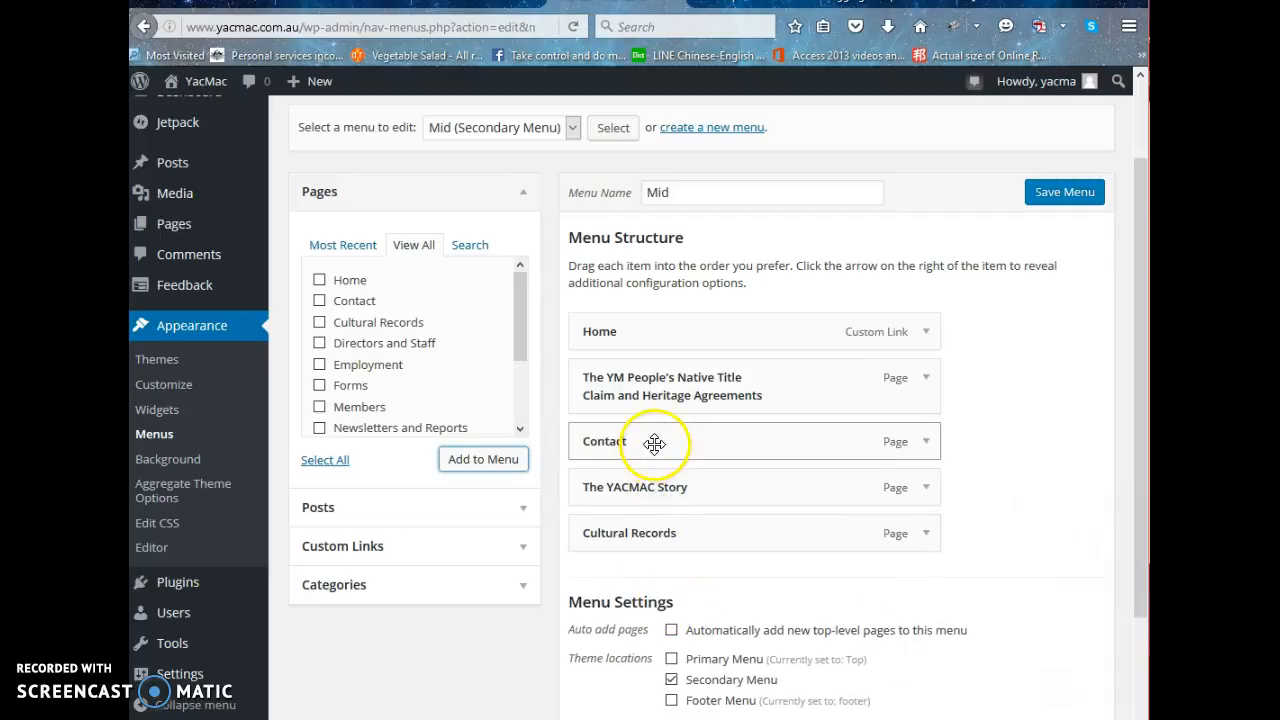
{"action": "left_click_drag", "start_coordinate": [652, 444], "coordinate": [676, 497]}
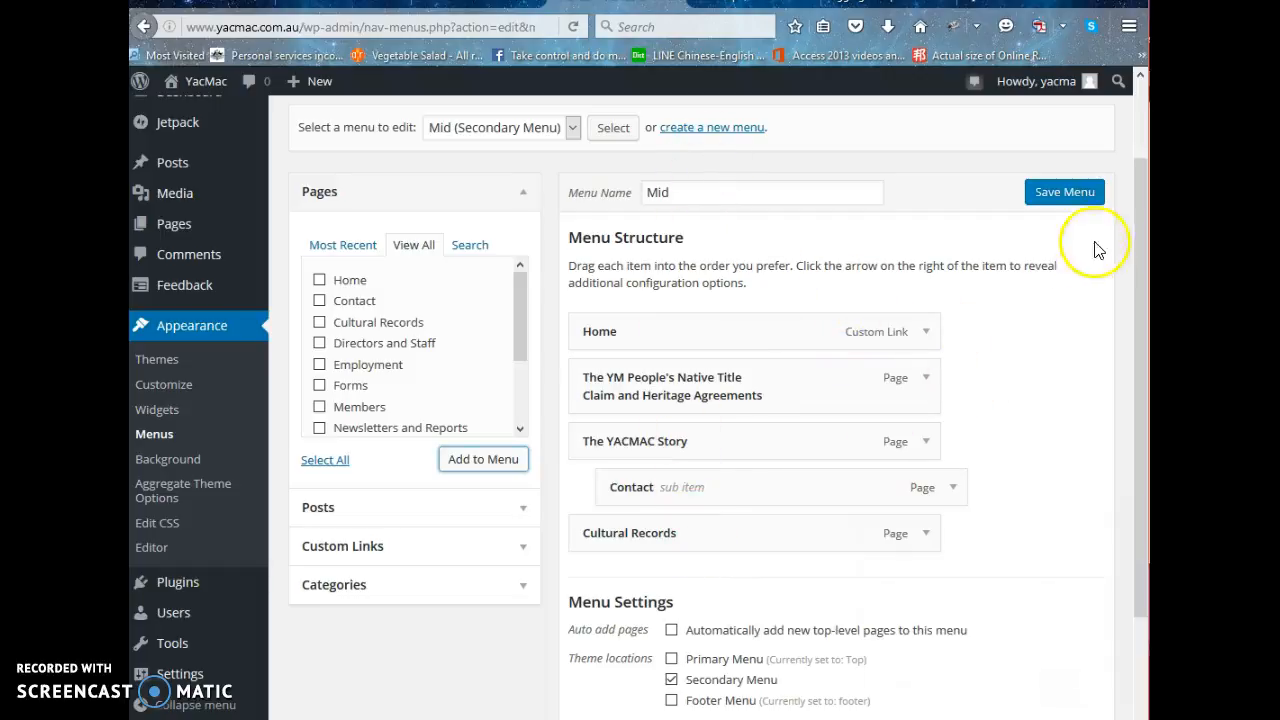
{"action": "left_click", "coordinate": [1070, 194]}
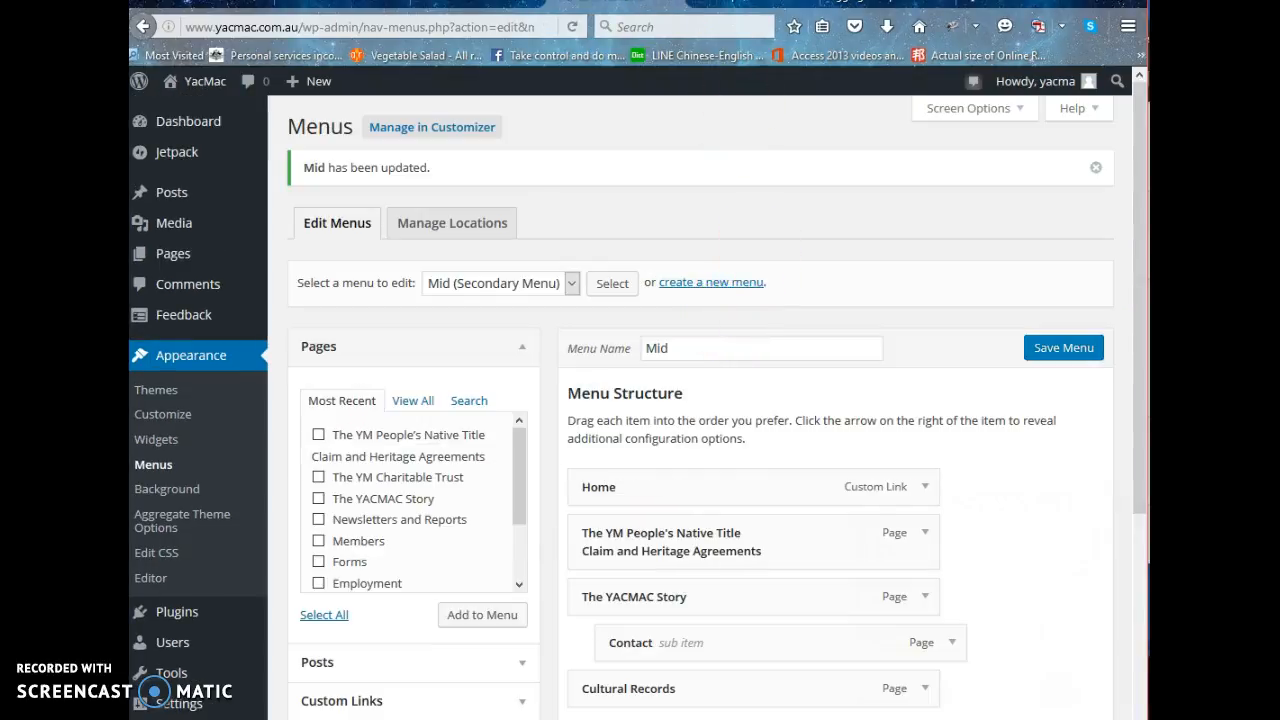
Check the Contact entry under The YACMAC Story on the live home page and return to the Mid menu's structure.
{"action": "left_click", "coordinate": [740, 2]}
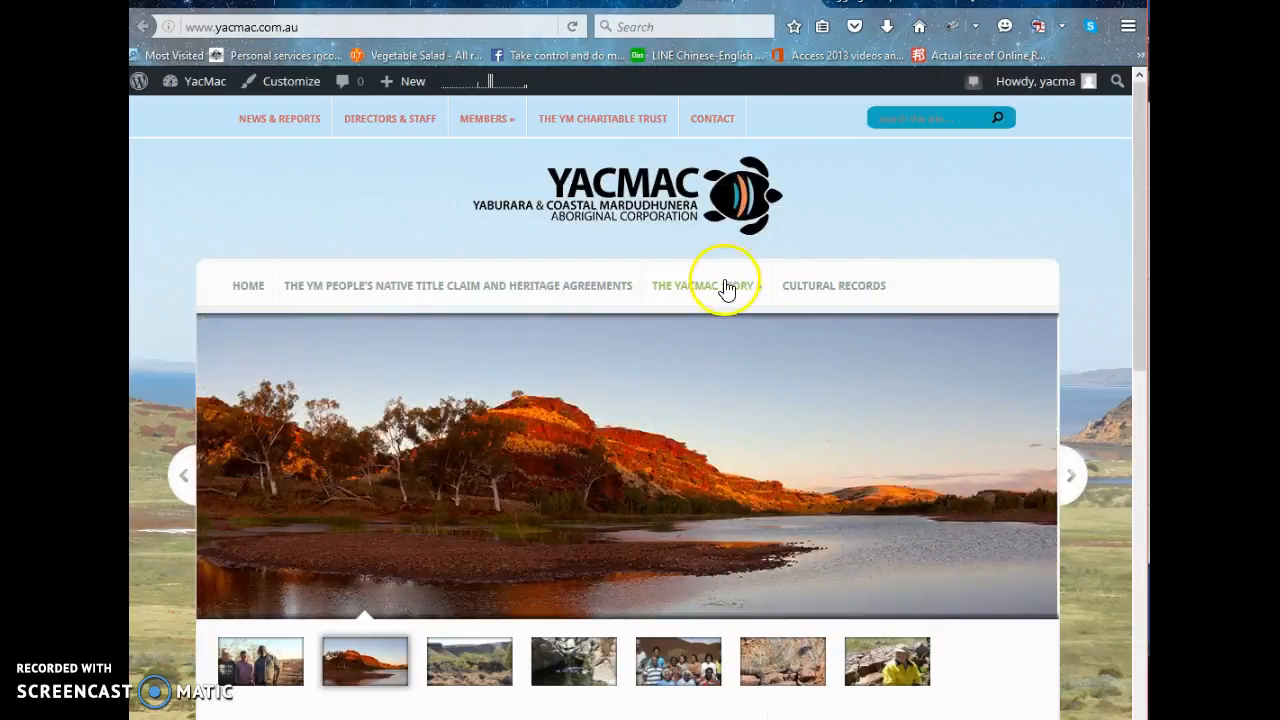
{"action": "mouse_move", "coordinate": [725, 292]}
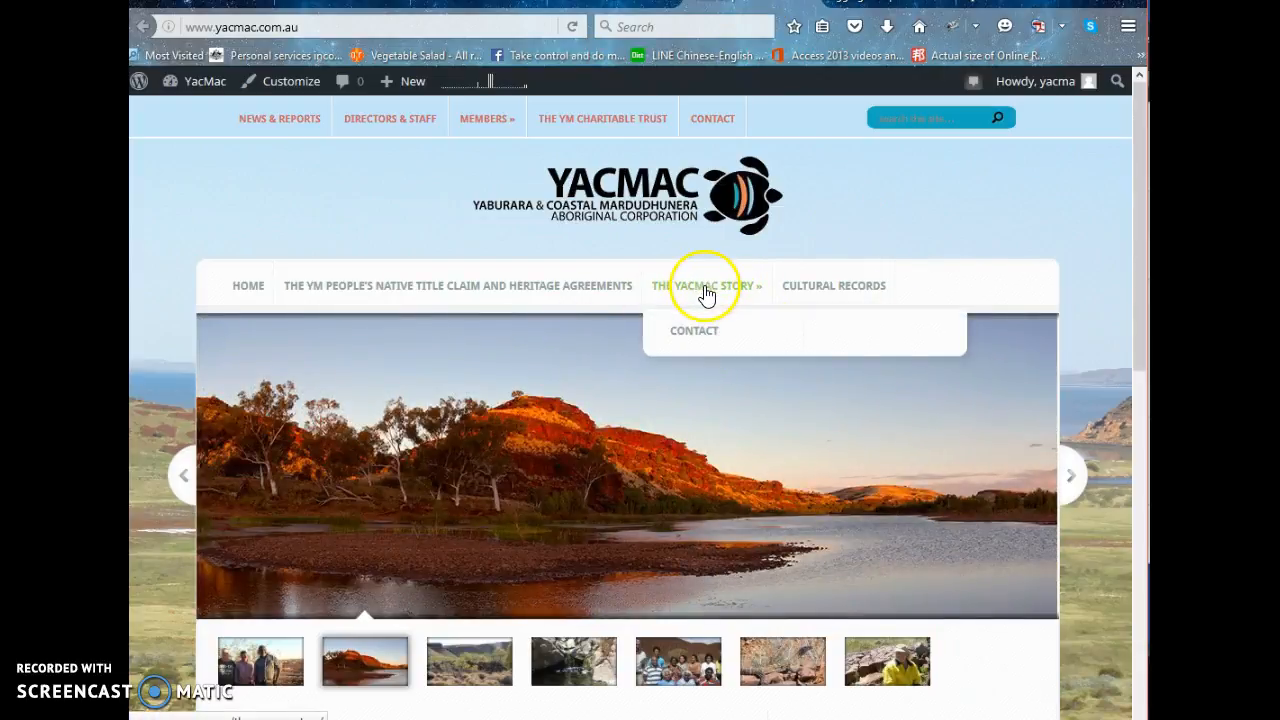
{"action": "left_click", "coordinate": [701, 338]}
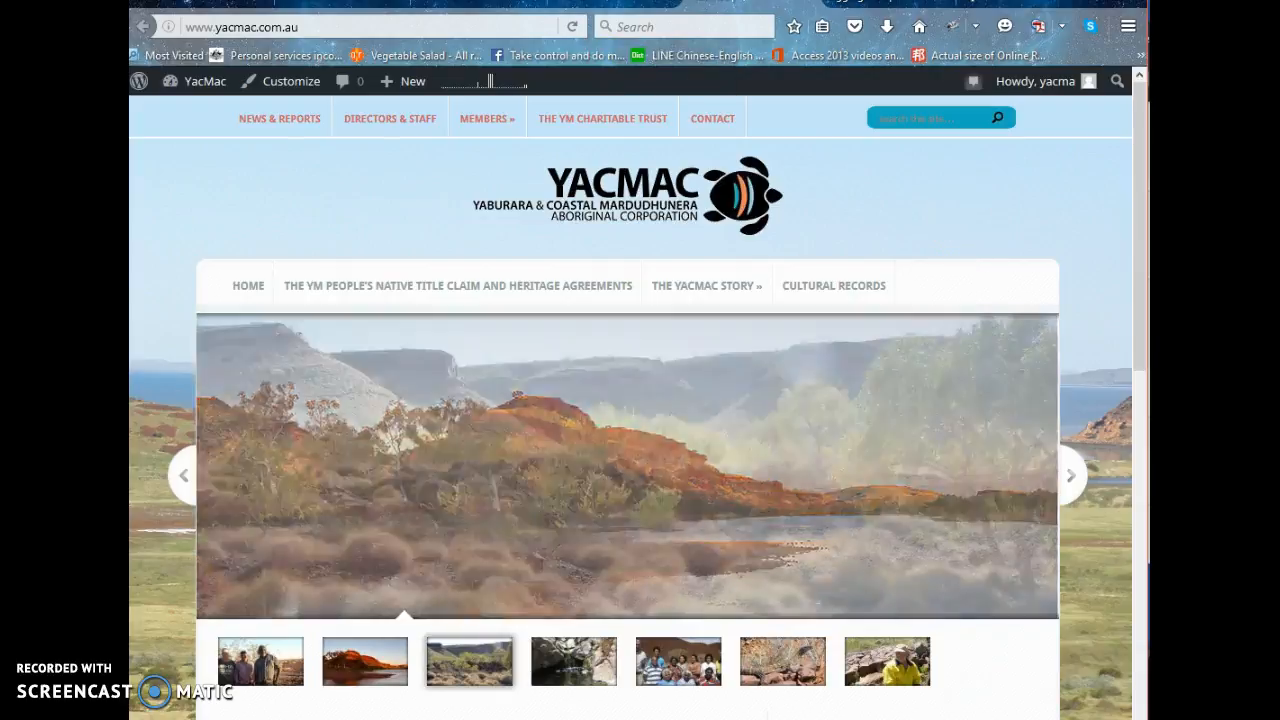
{"action": "left_click", "coordinate": [652, 2]}
{"action": "scroll", "coordinate": [802, 341], "scroll_direction": "down", "scroll_amount": 5}
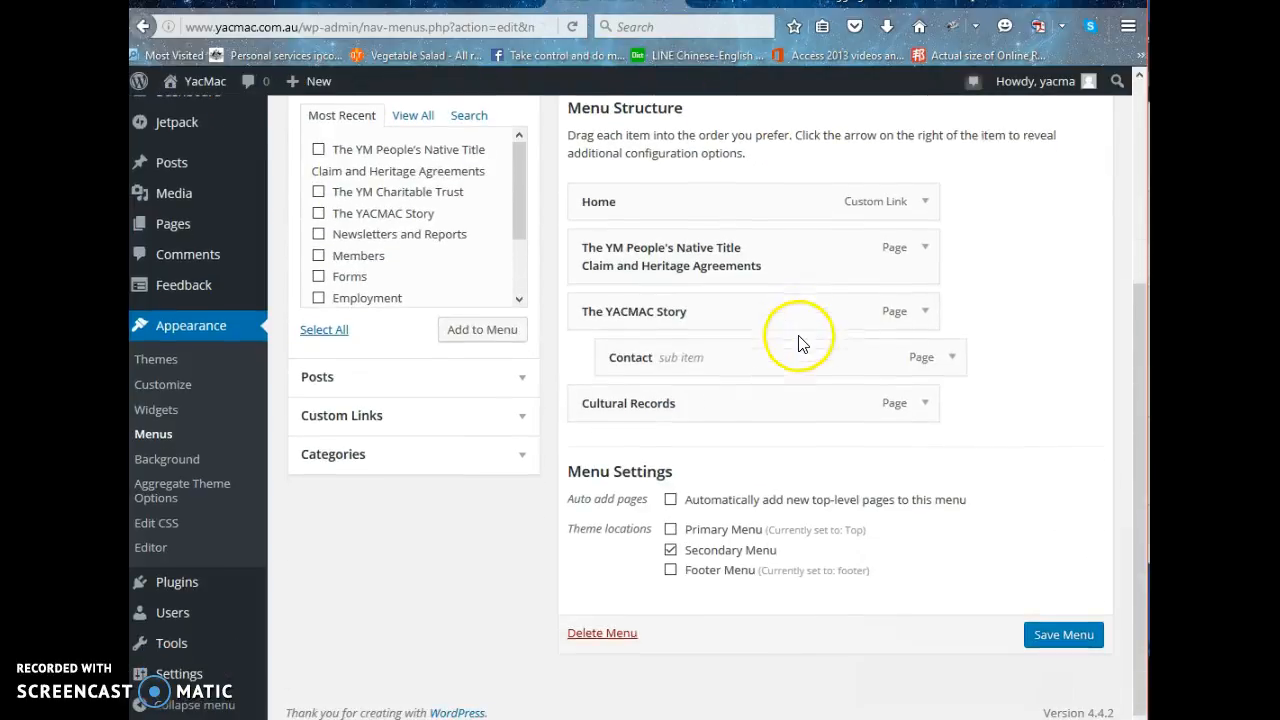
Remove the Contact sub item under The YACMAC Story from the Mid menu and save the menu.
{"action": "scroll", "coordinate": [943, 377], "scroll_direction": "up", "scroll_amount": 1}
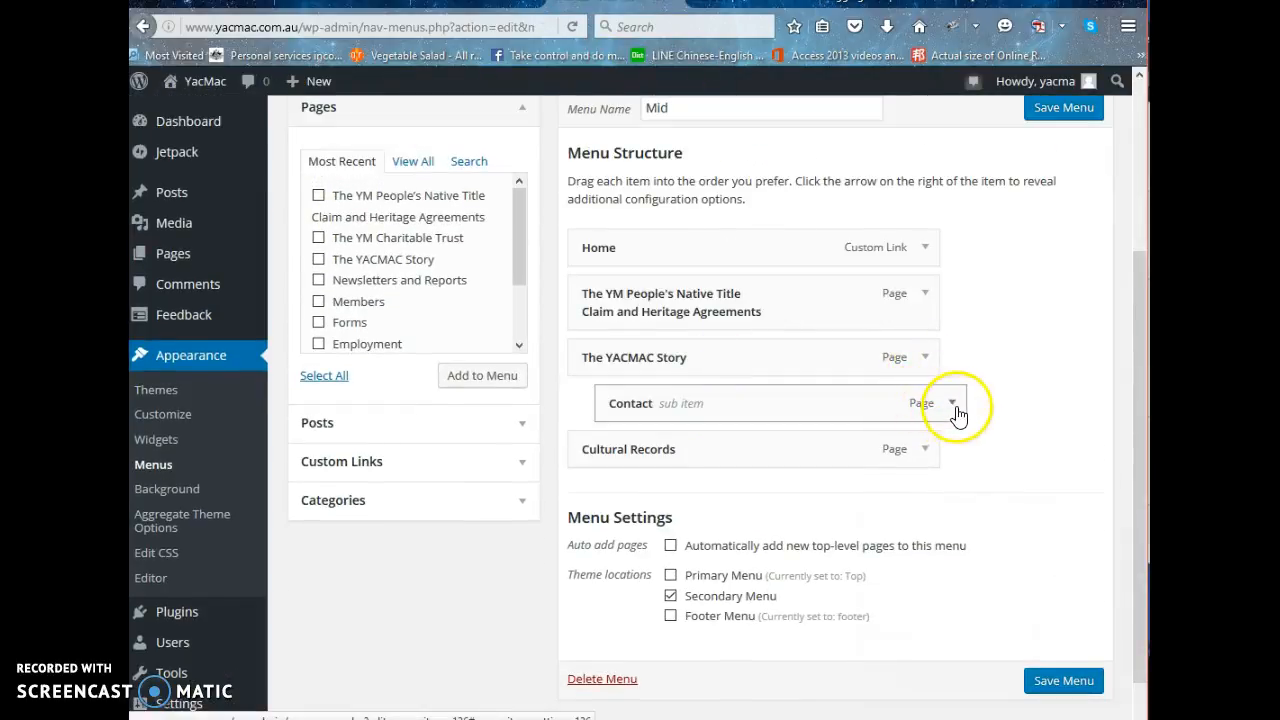
{"action": "left_click", "coordinate": [955, 406]}
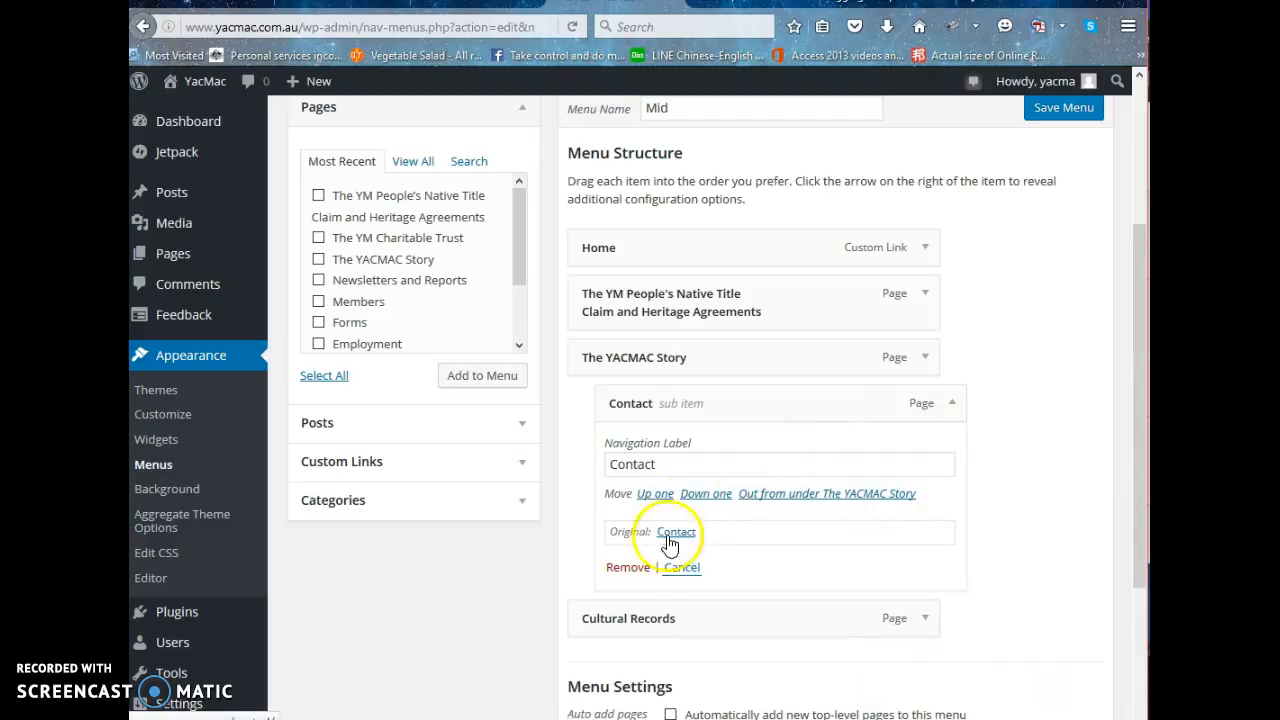
{"action": "left_click", "coordinate": [628, 567]}
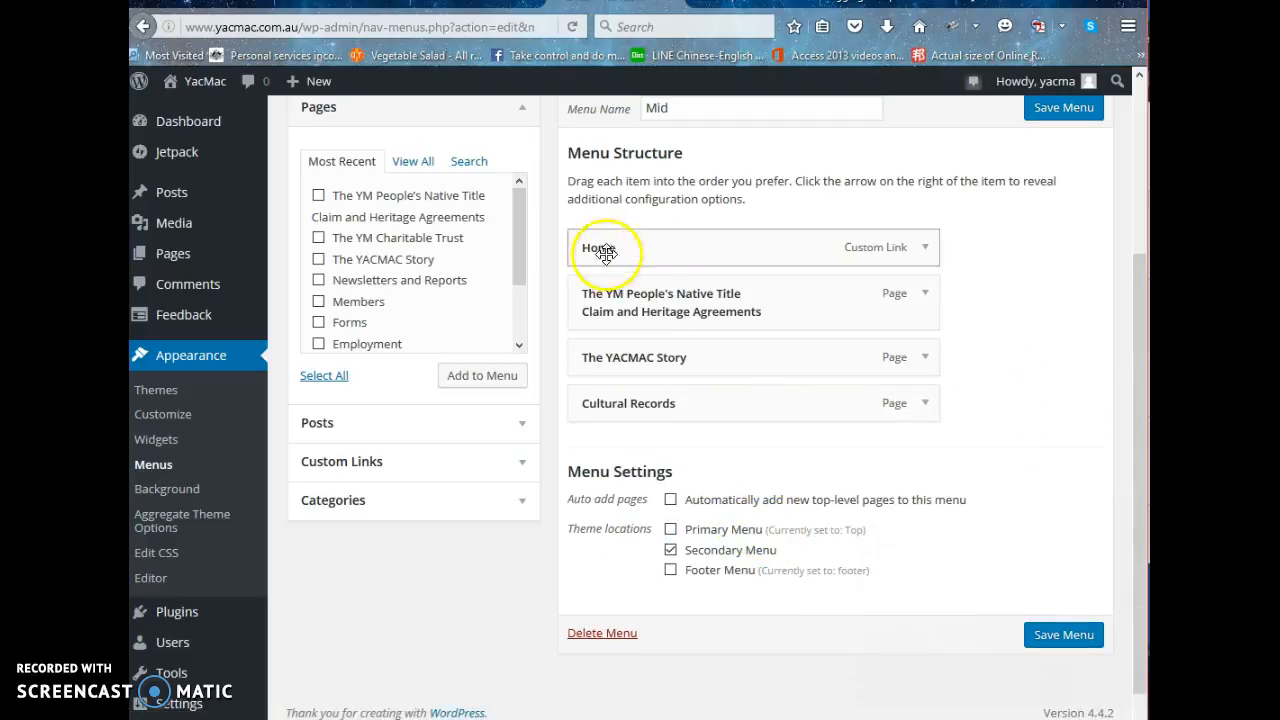
{"action": "scroll", "coordinate": [1068, 258], "scroll_direction": "up", "scroll_amount": 1}
{"action": "scroll", "coordinate": [1068, 258], "scroll_direction": "up", "scroll_amount": 2}
{"action": "left_click", "coordinate": [1052, 205]}
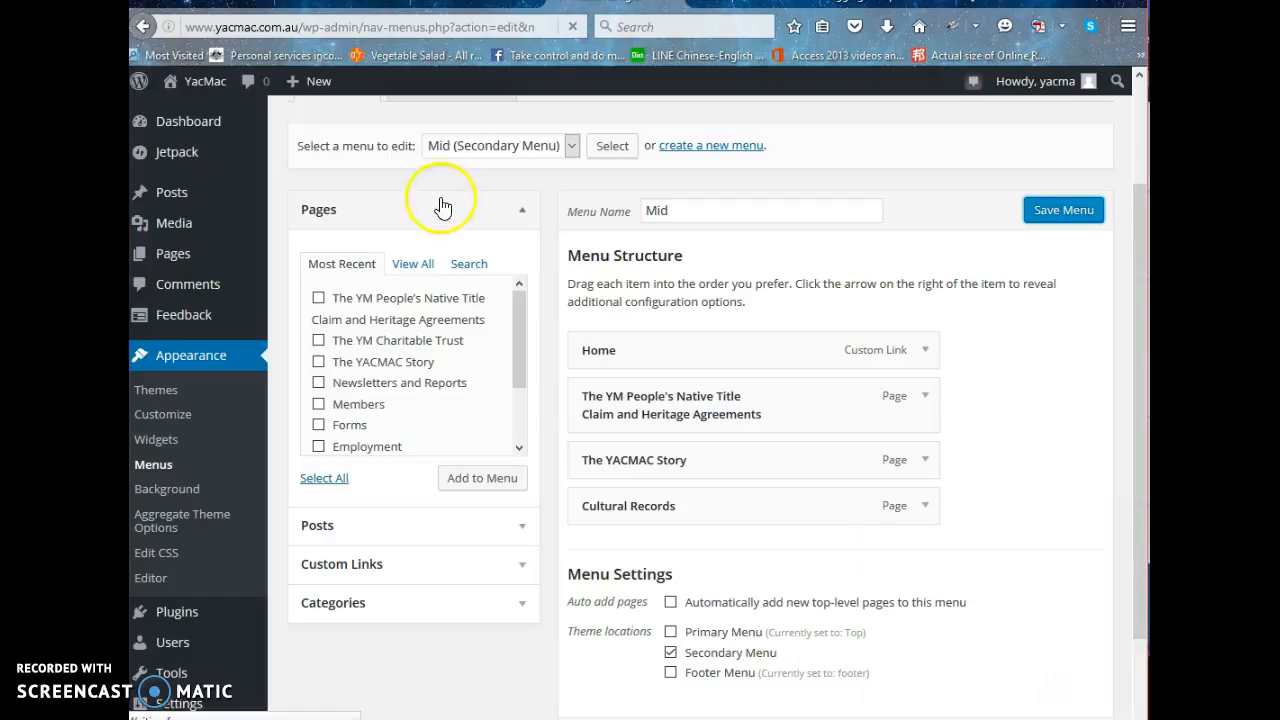
Look through the list of menus available for editing and close it, keeping Mid (Secondary Menu) selected.
{"action": "left_click", "coordinate": [572, 146]}
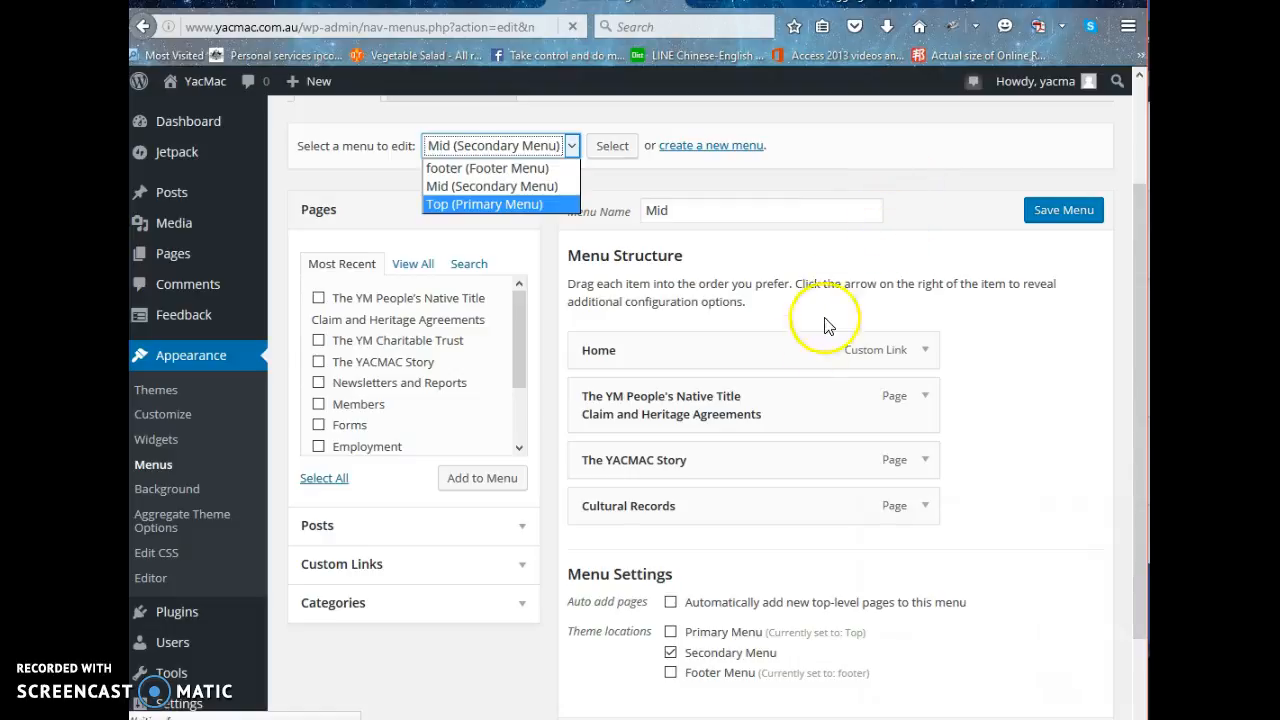
{"action": "left_click", "coordinate": [883, 120]}
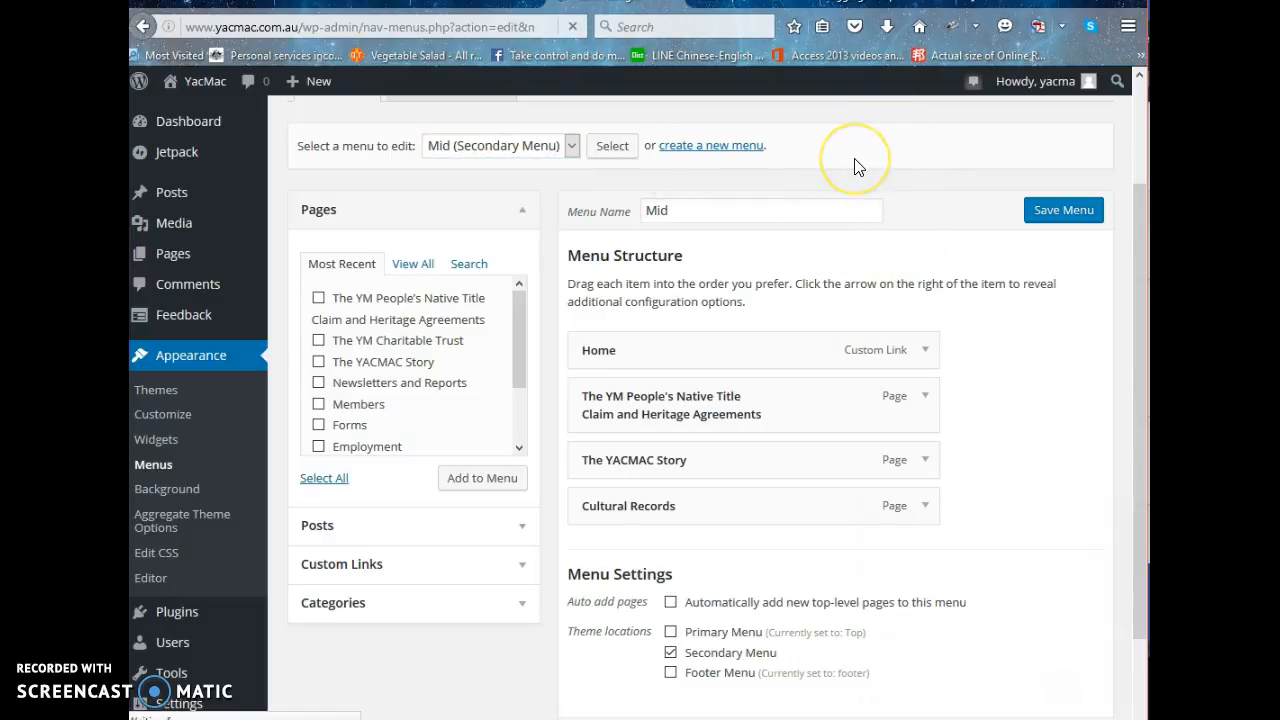